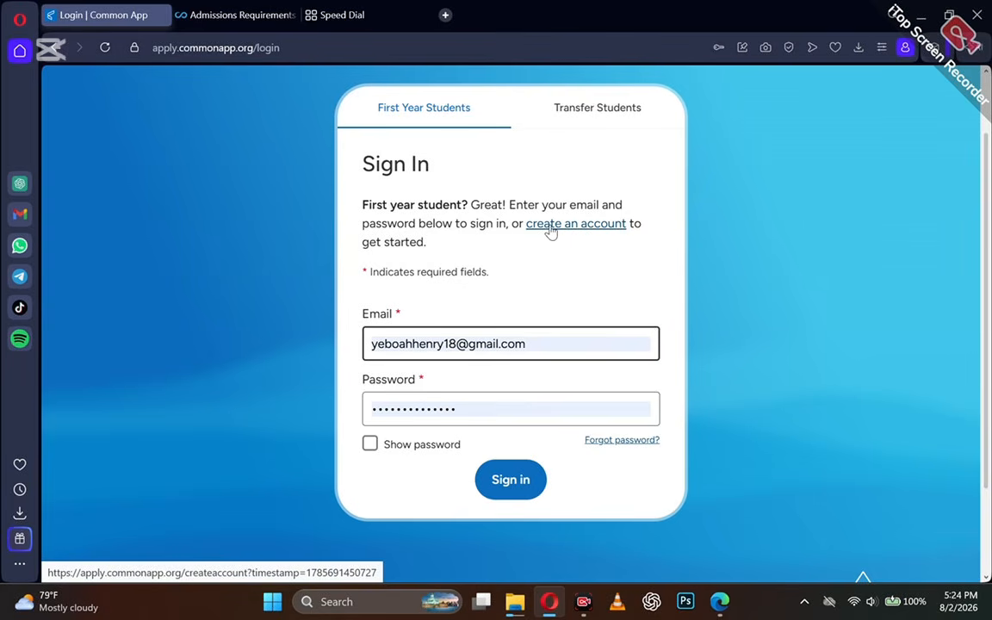
Sign in and answer the account update as a first-year applicant not based in the EU or UK.
click(511, 478)
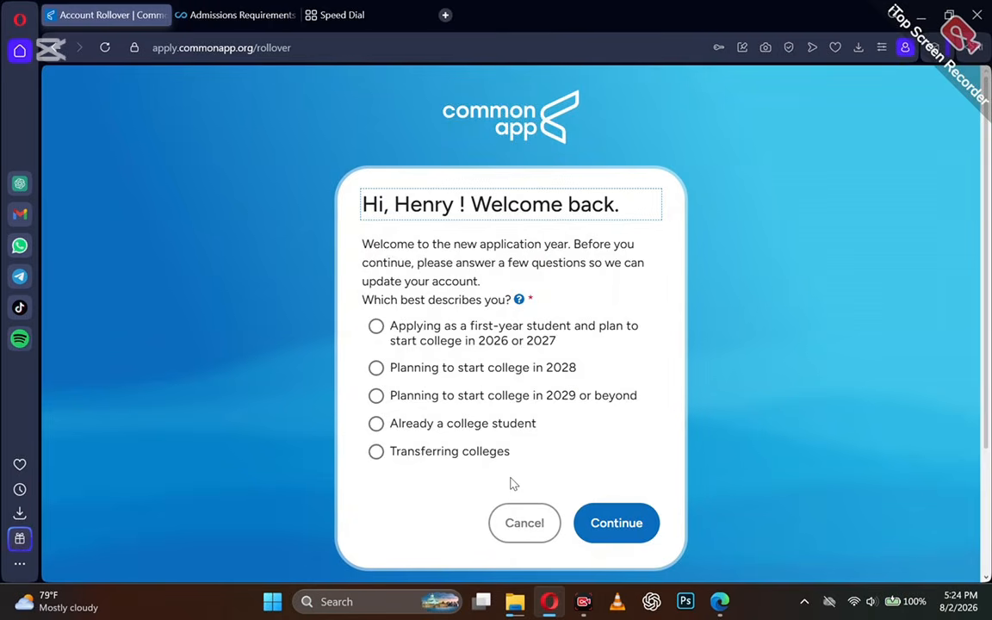
click(379, 331)
click(637, 525)
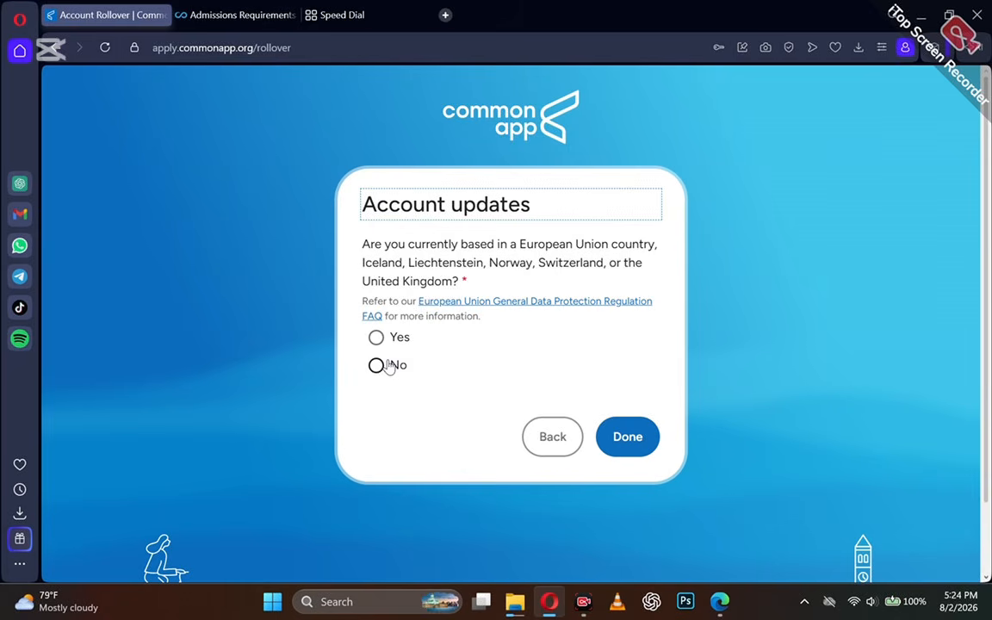
click(376, 366)
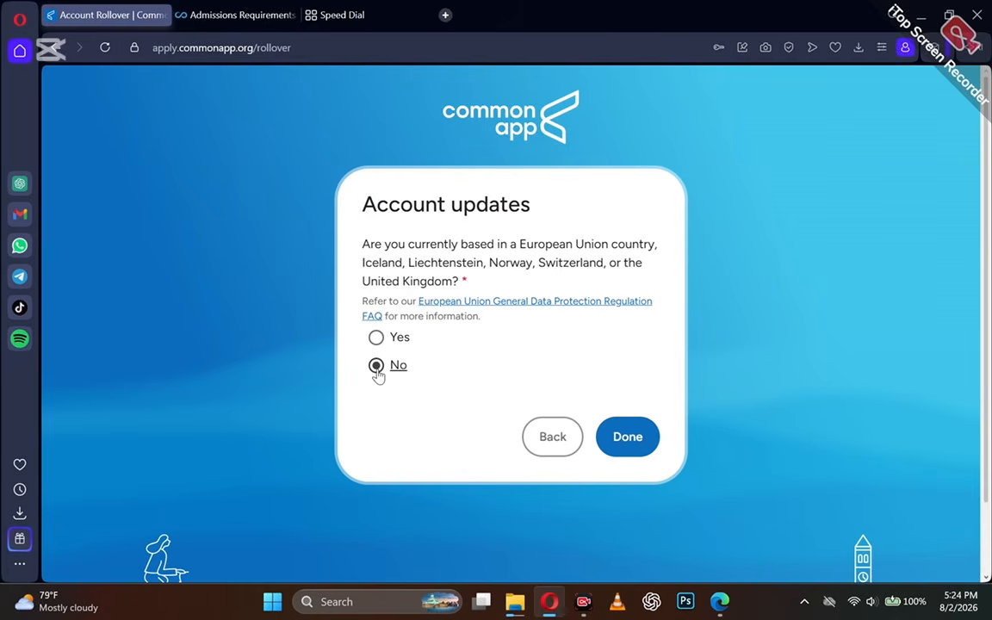
click(636, 440)
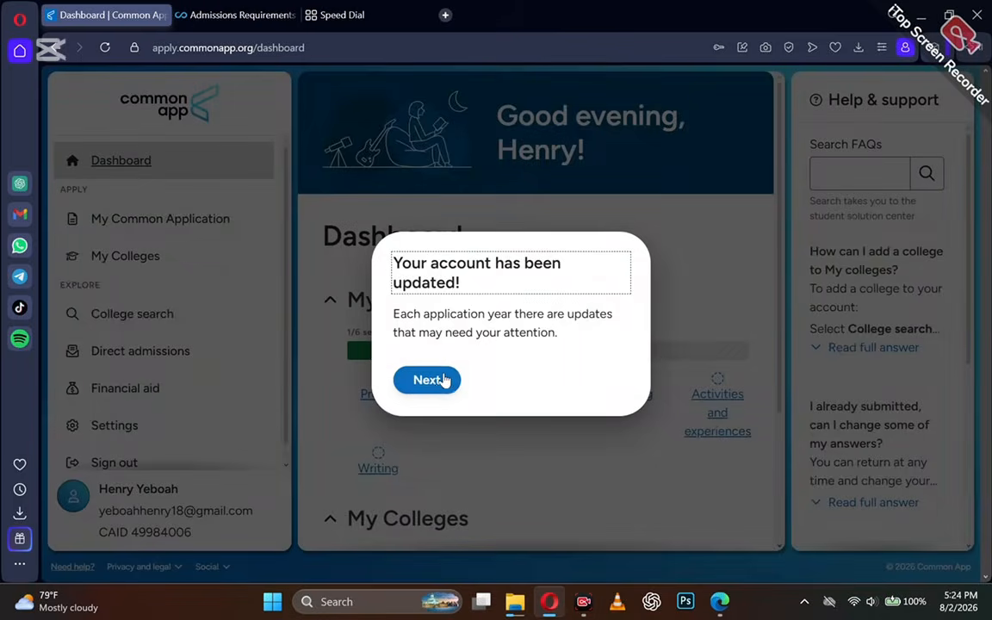
Step through the dashboard tour tips and close the tour.
click(445, 380)
click(496, 412)
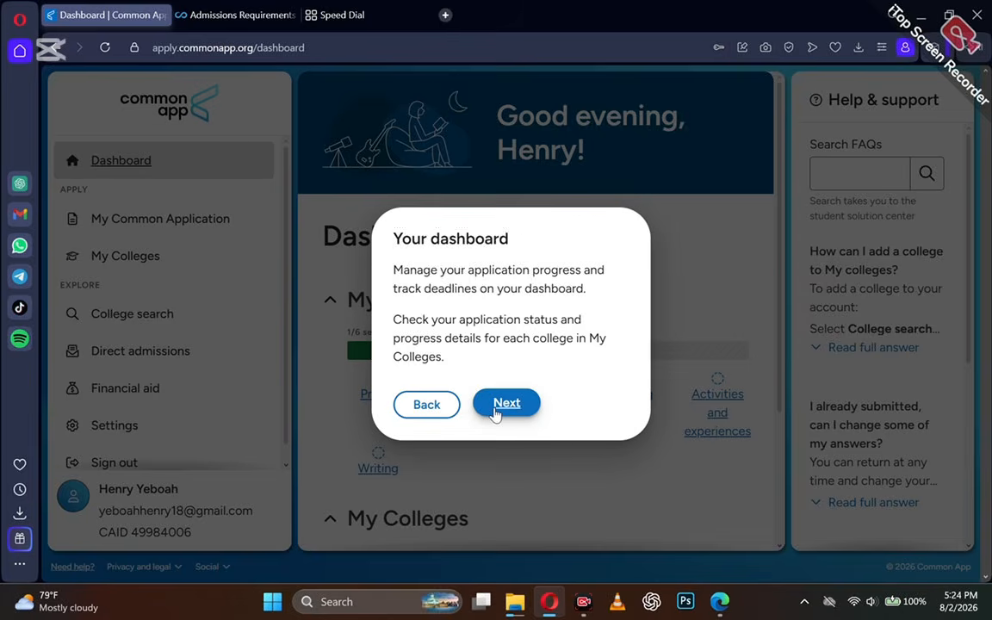
click(505, 392)
click(507, 389)
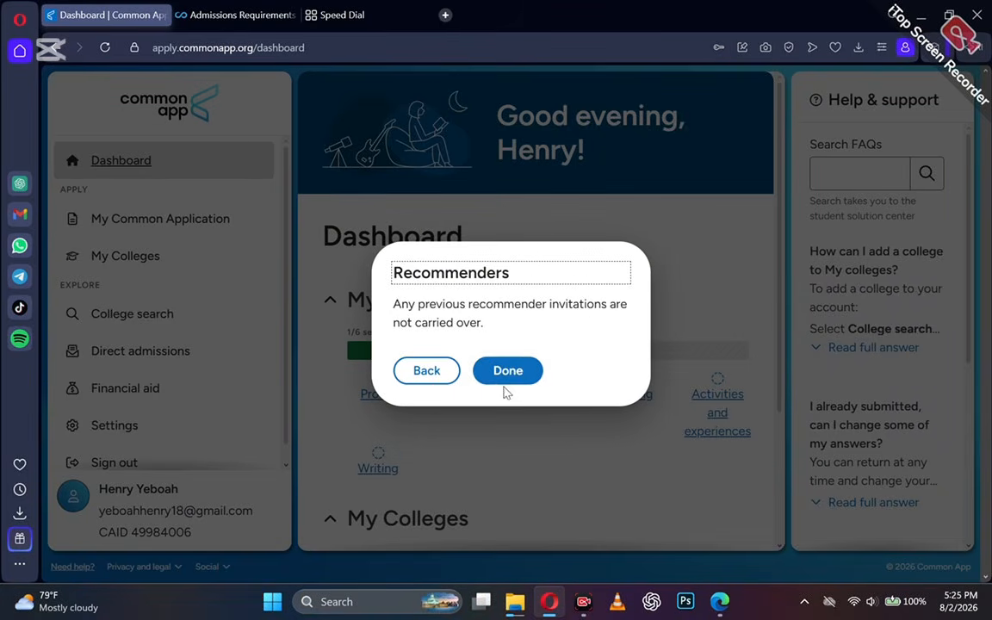
click(514, 375)
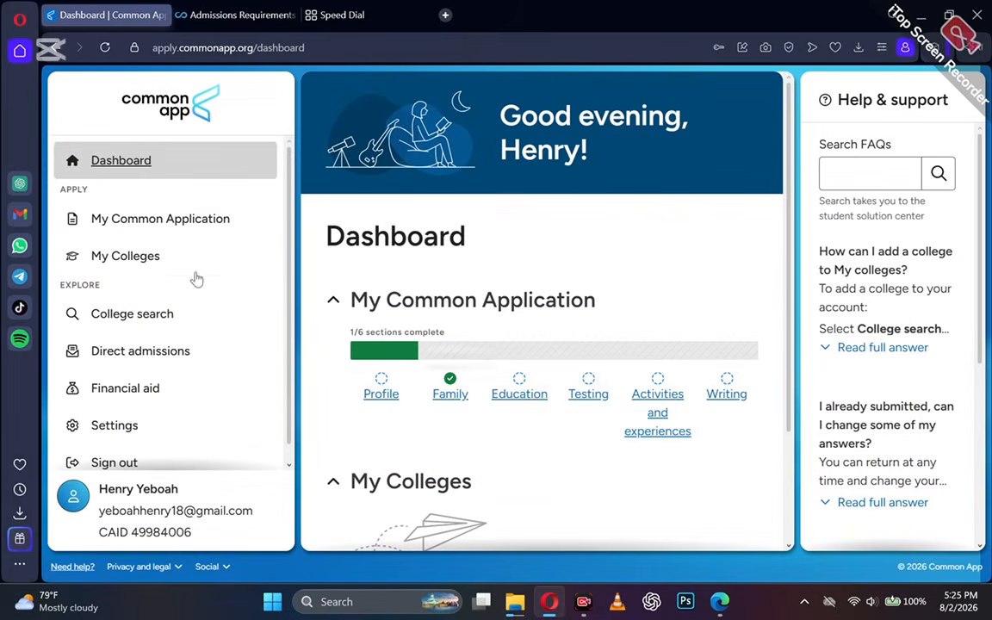
Review the Profile's Personal Information page and save it to reach Address.
scroll(186, 318, down, 1)
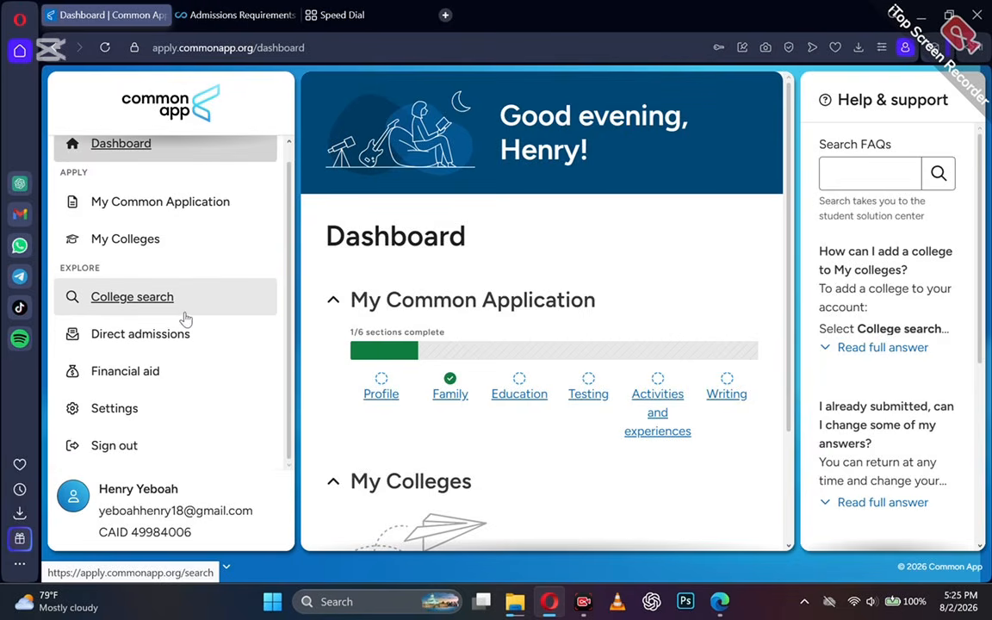
click(152, 206)
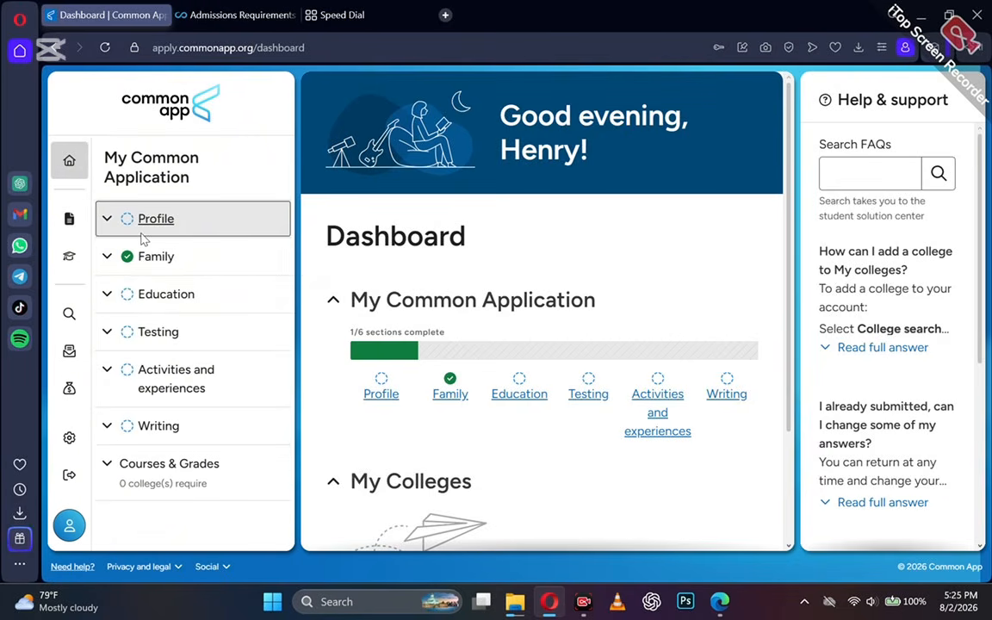
click(130, 215)
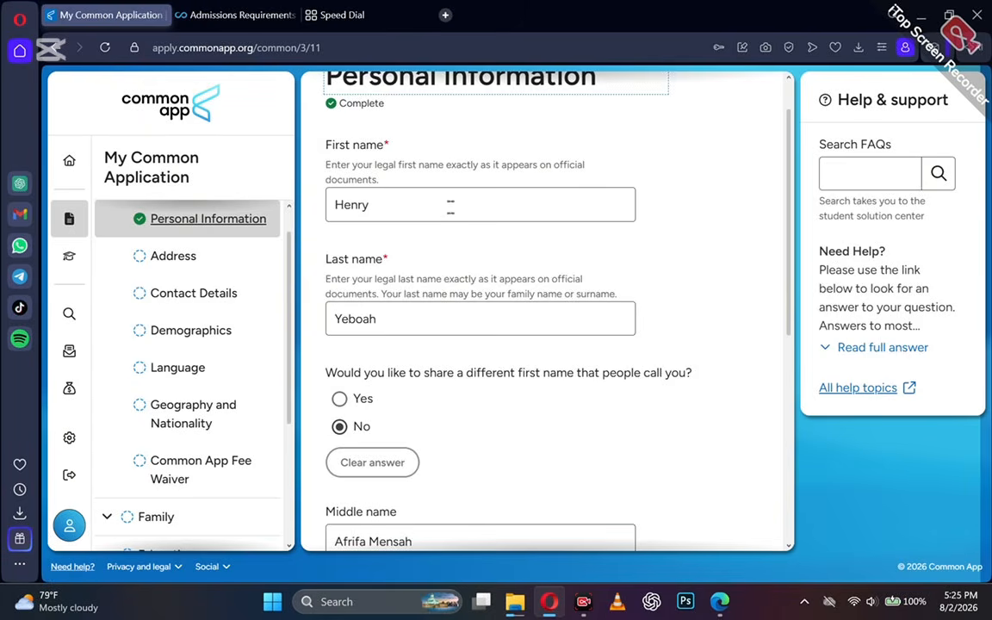
scroll(507, 455, down, 3)
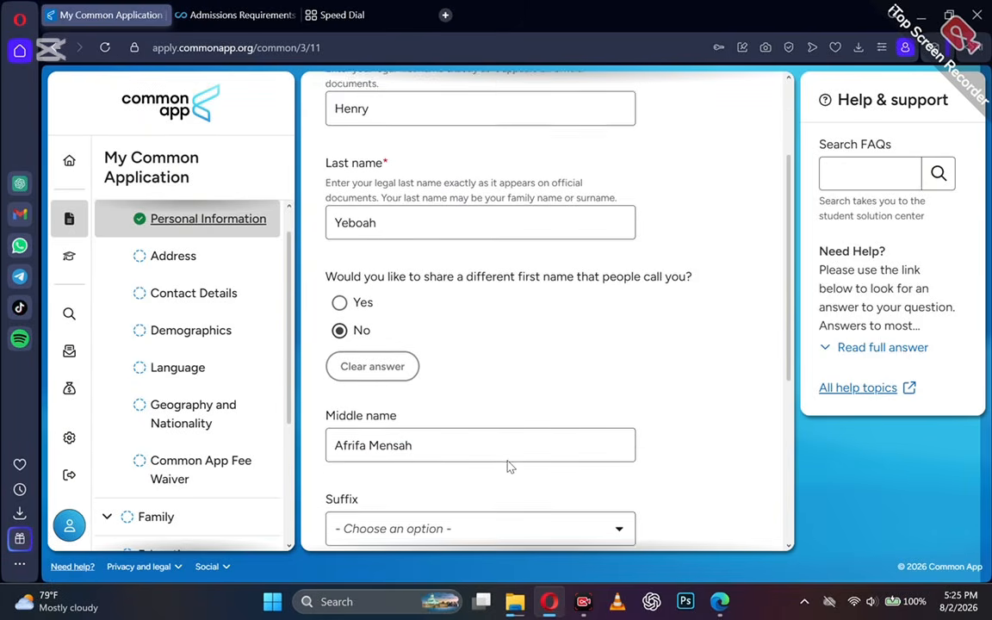
scroll(508, 466, down, 2)
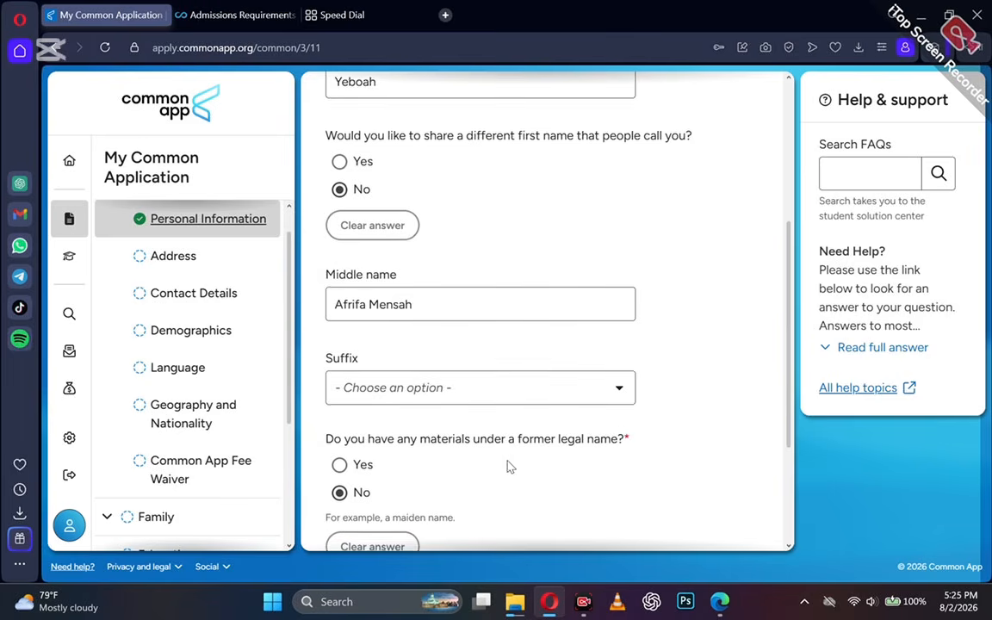
scroll(508, 465, down, 2)
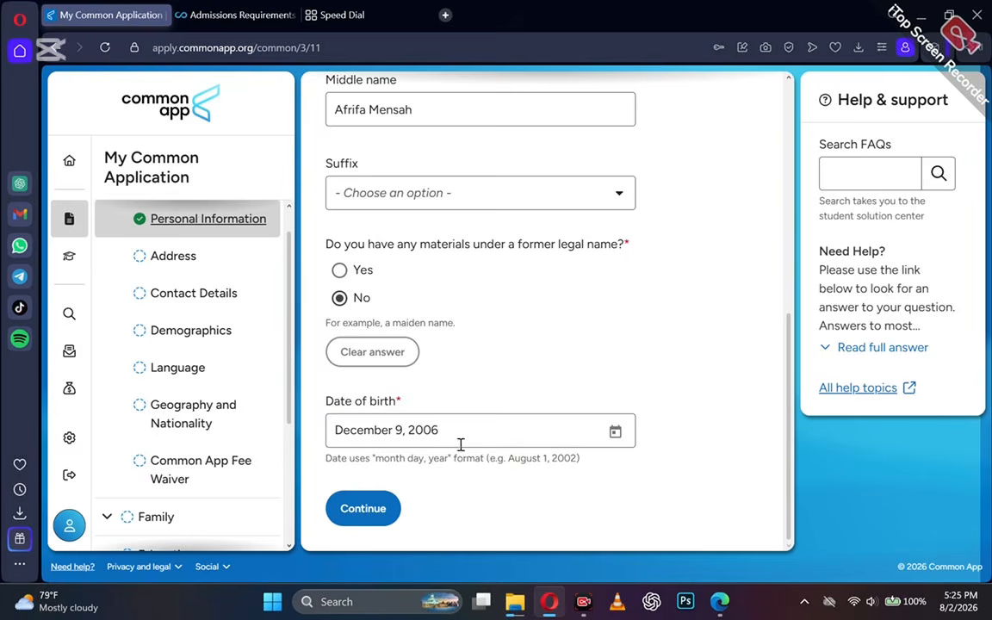
click(363, 506)
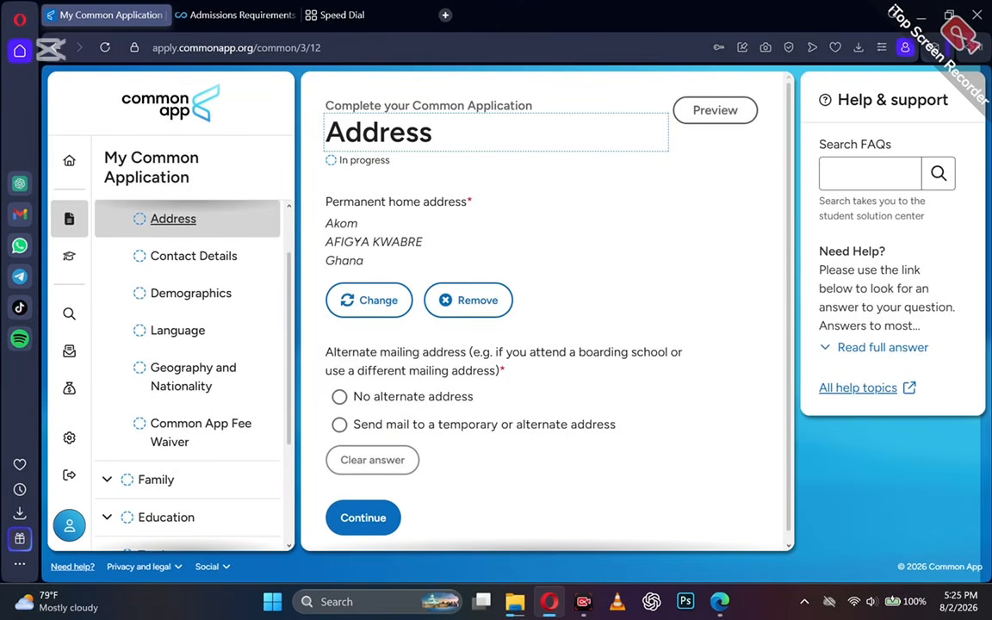
Save Address with no alternate mailing address, and Contact Details with no other telephone.
click(340, 398)
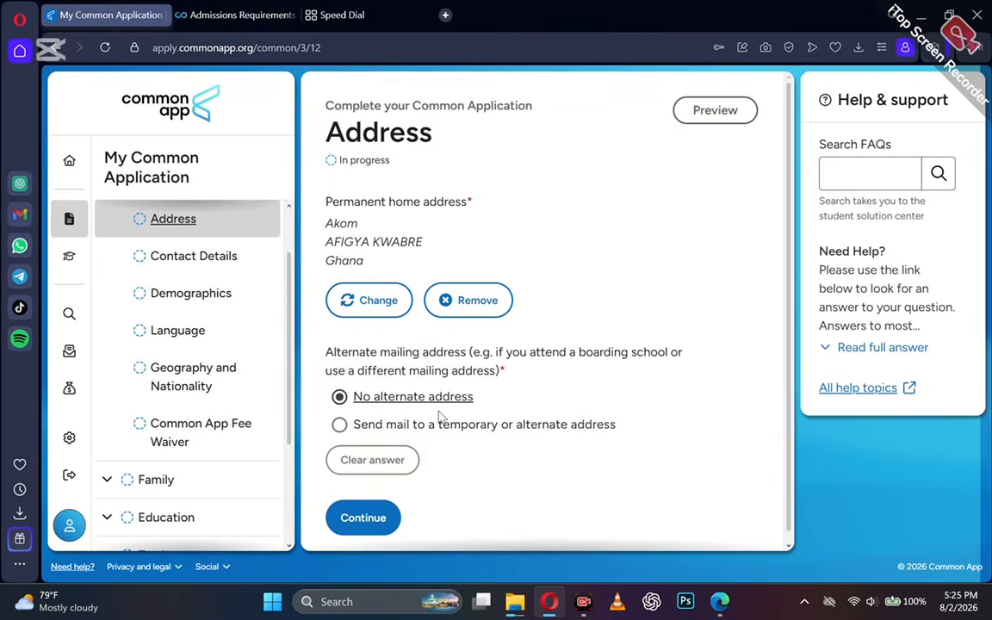
click(362, 519)
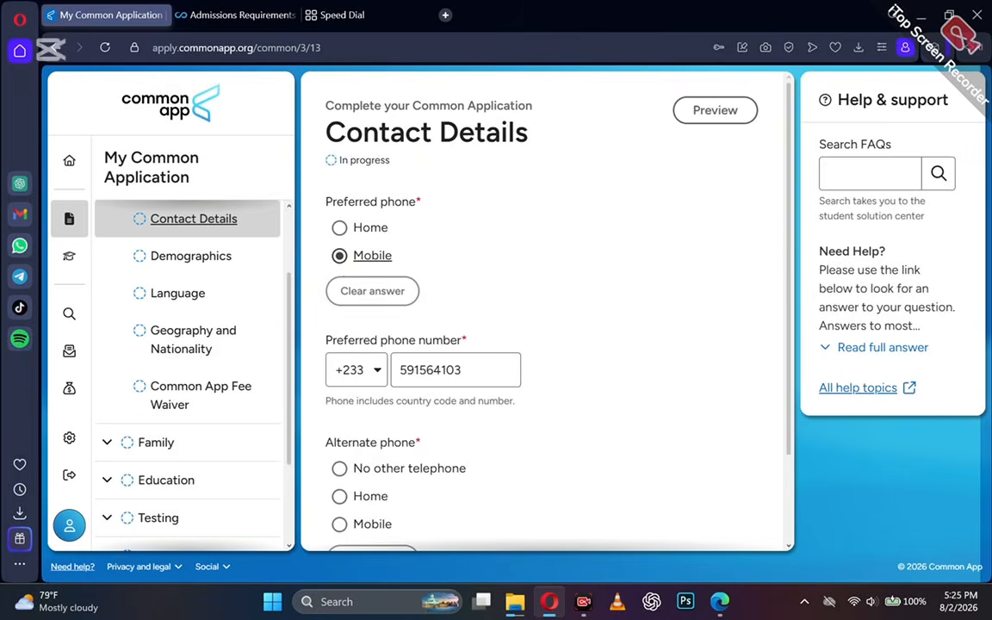
scroll(408, 406, down, 1)
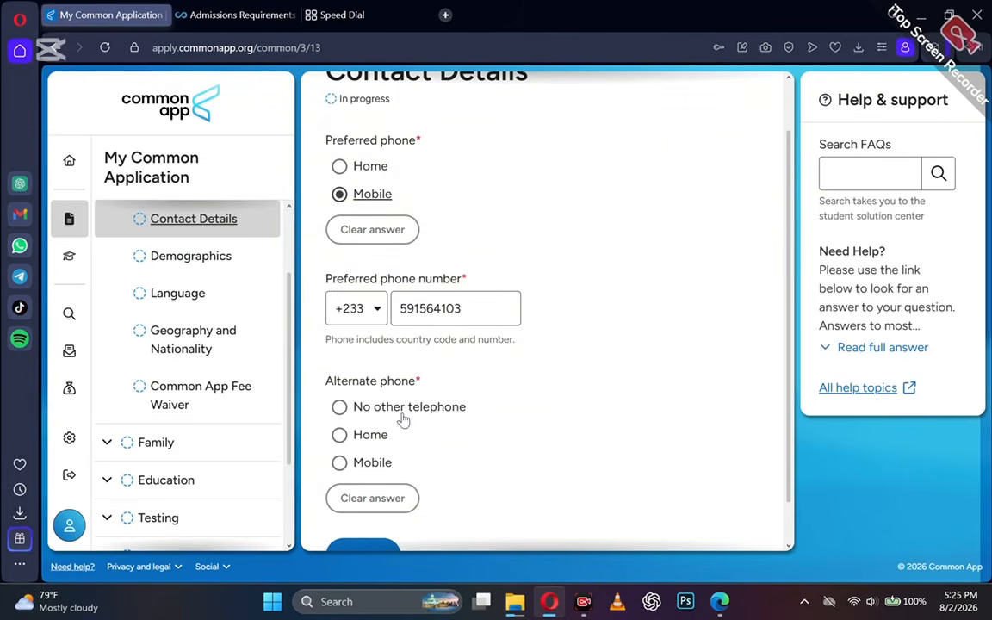
scroll(410, 430, down, 1)
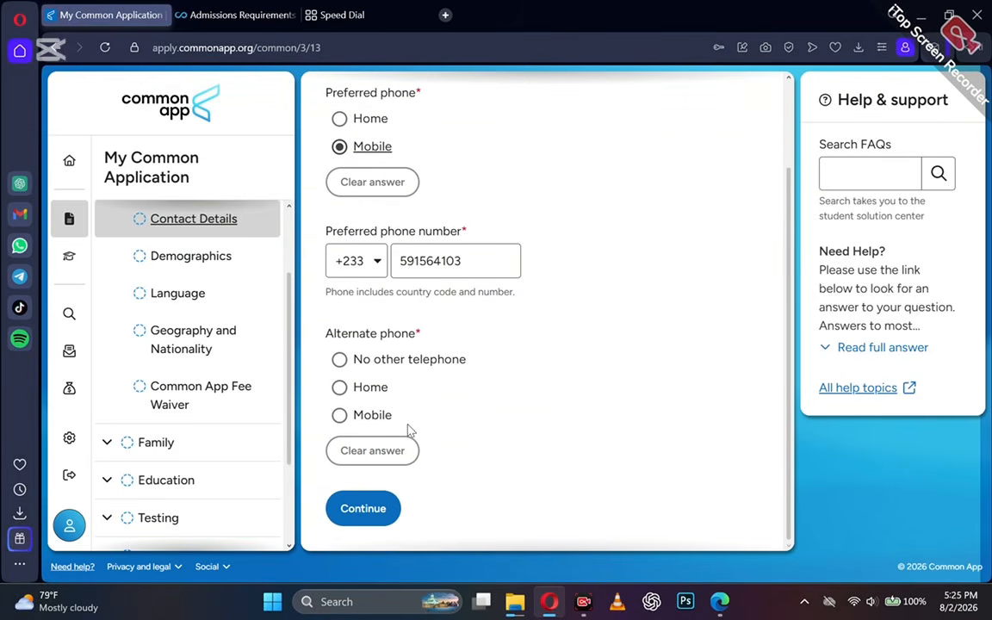
click(339, 360)
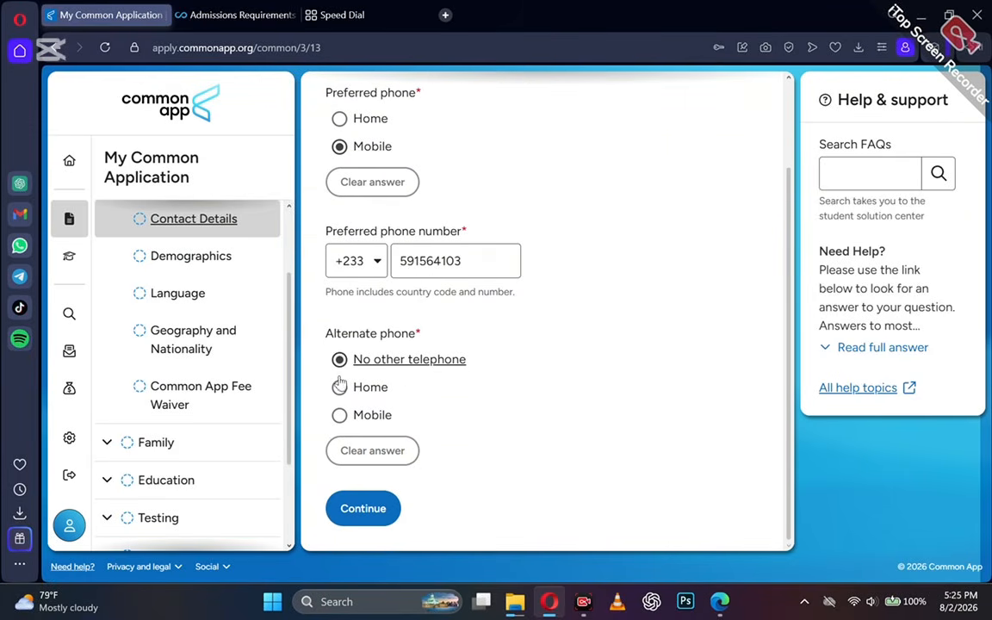
click(367, 515)
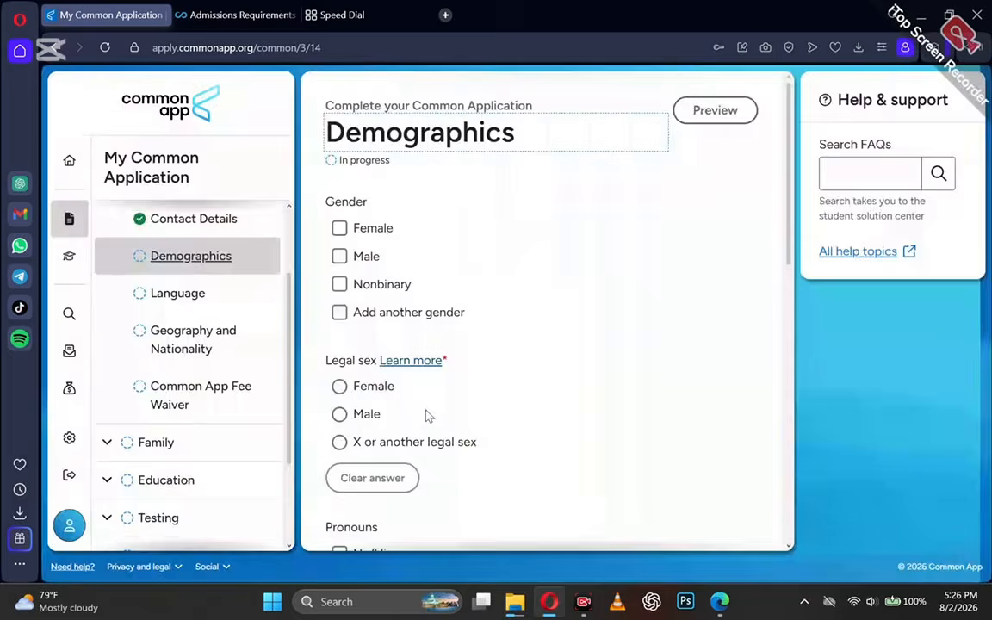
Mark gender as Male and choose He/Him pronouns.
click(339, 256)
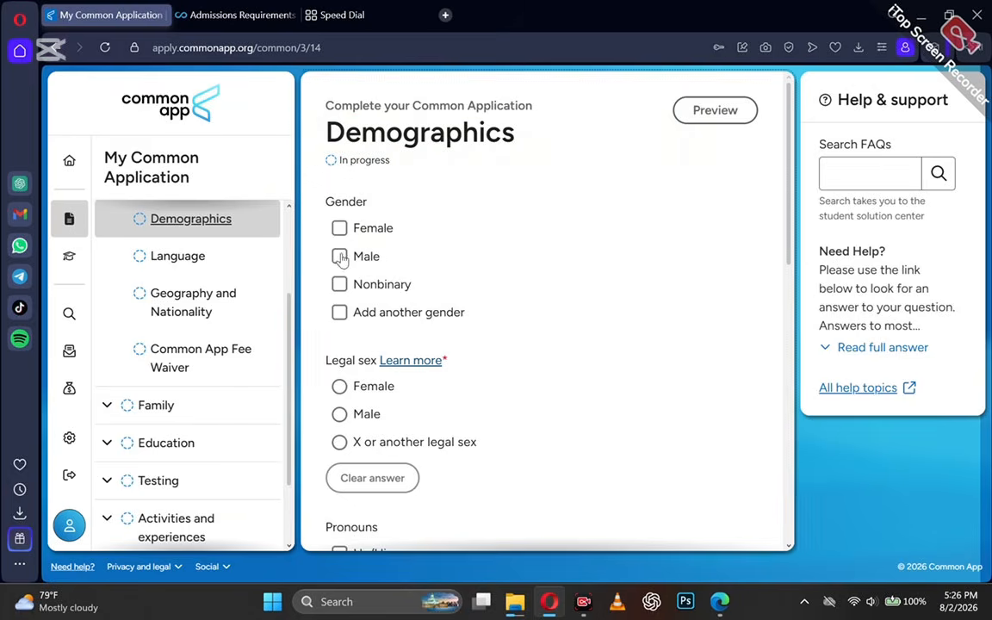
scroll(349, 364, down, 1)
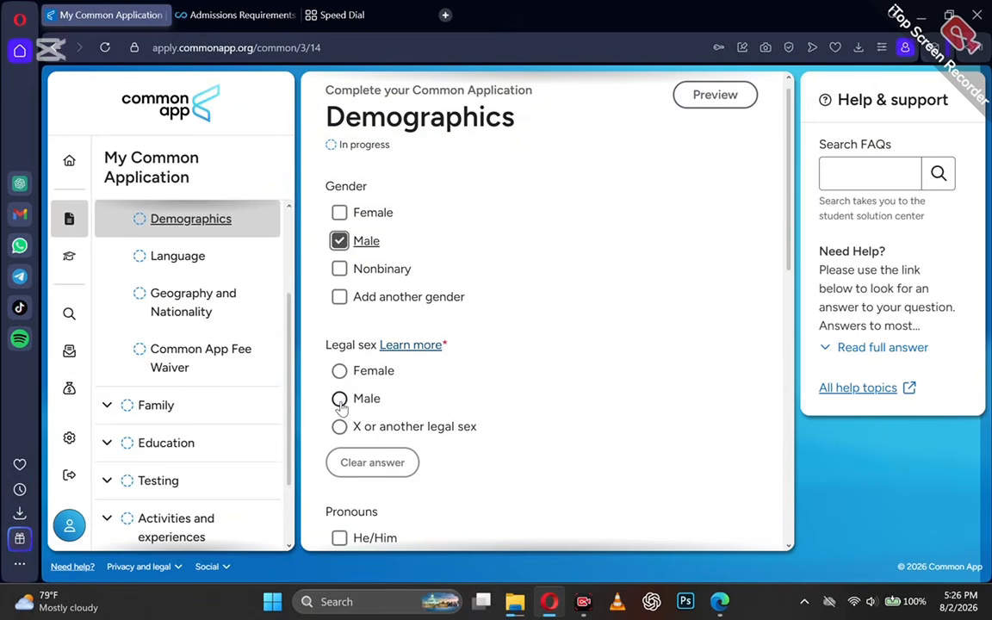
scroll(342, 409, down, 1)
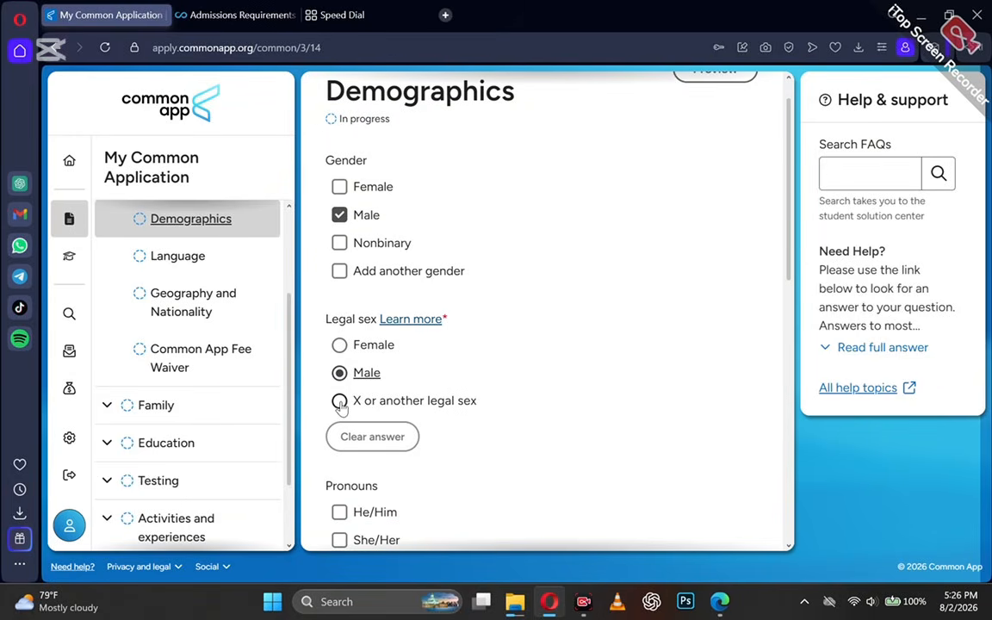
scroll(342, 409, down, 3)
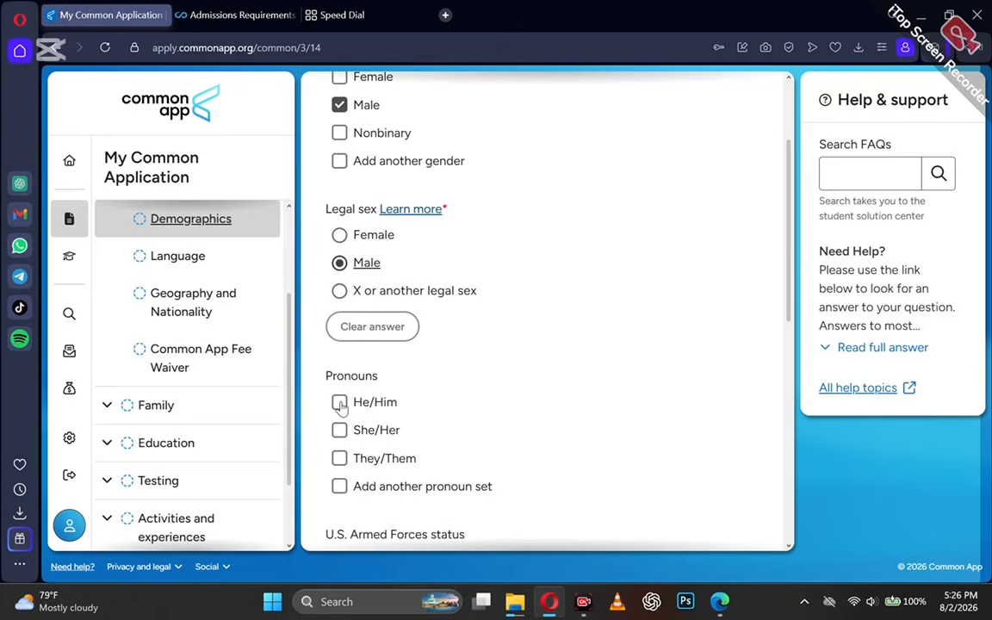
scroll(342, 409, up, 2)
scroll(342, 409, down, 2)
scroll(342, 409, up, 2)
scroll(342, 409, down, 5)
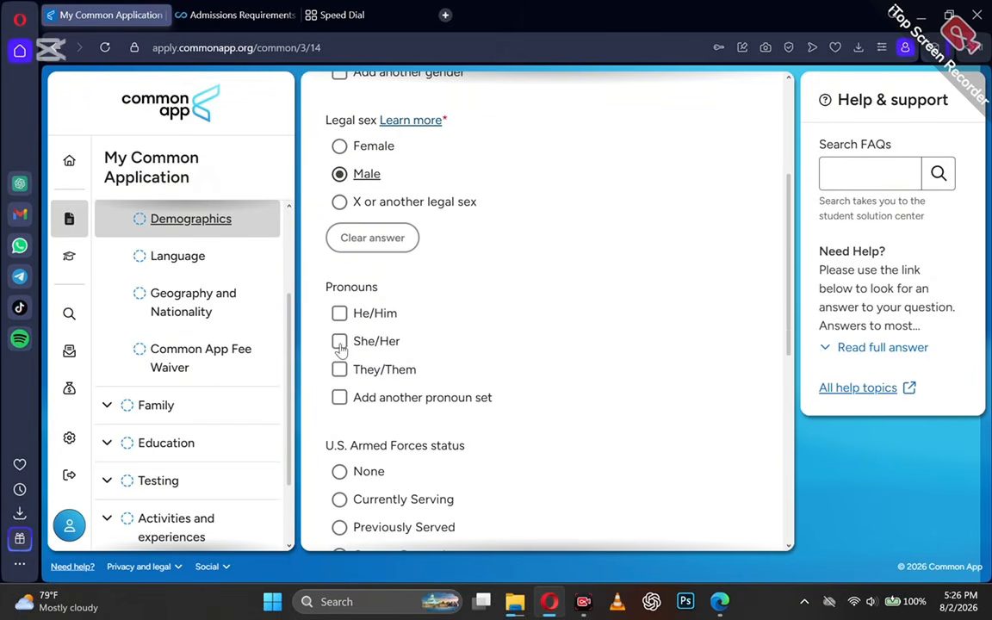
click(340, 315)
Answer No to Hispanic or Latino, select Black or African American, and save Demographics.
scroll(362, 413, down, 3)
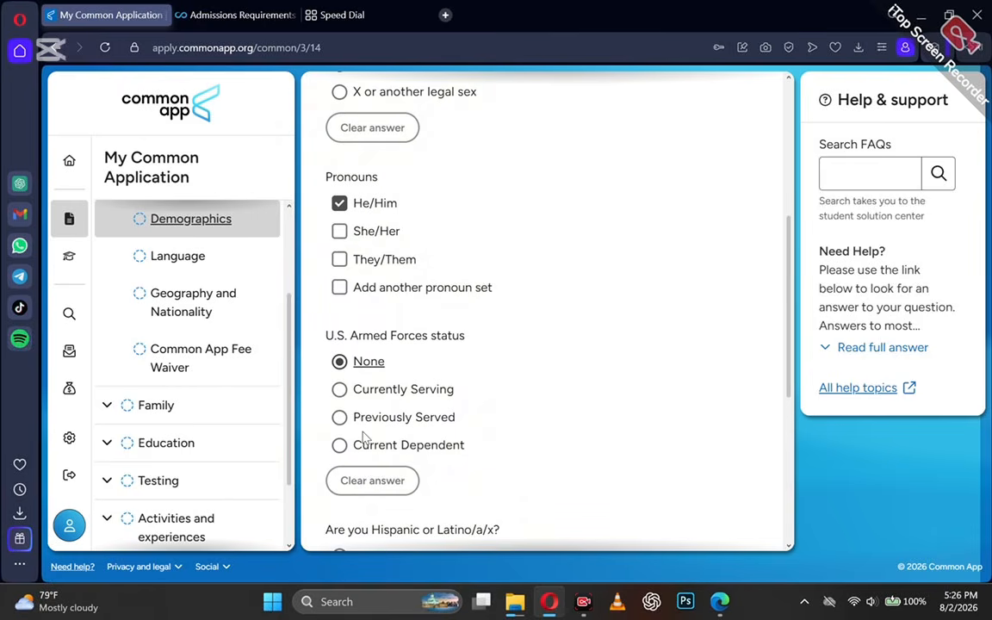
scroll(363, 437, down, 5)
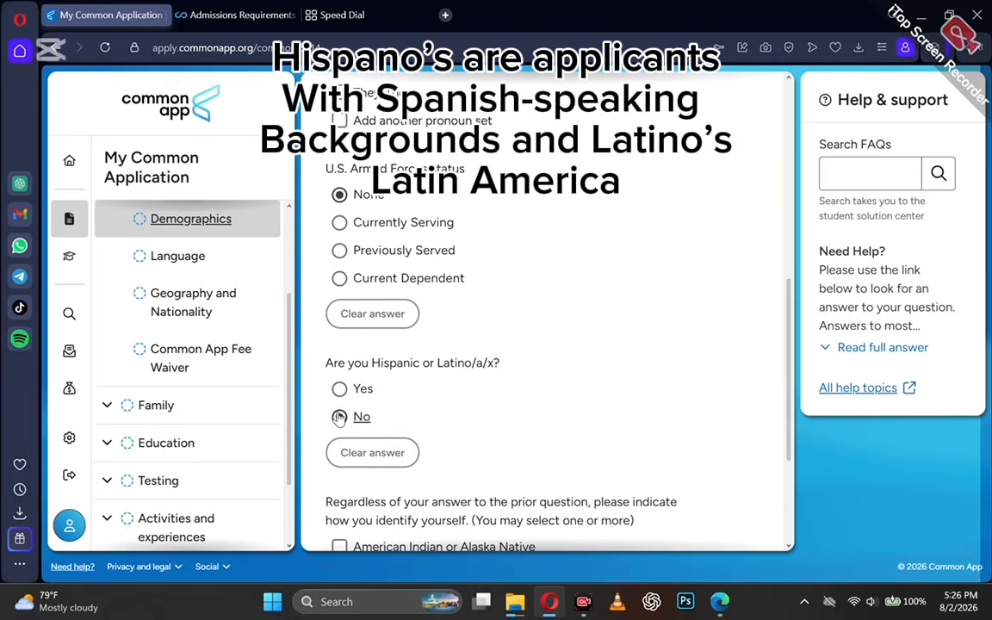
click(339, 417)
scroll(339, 419, down, 5)
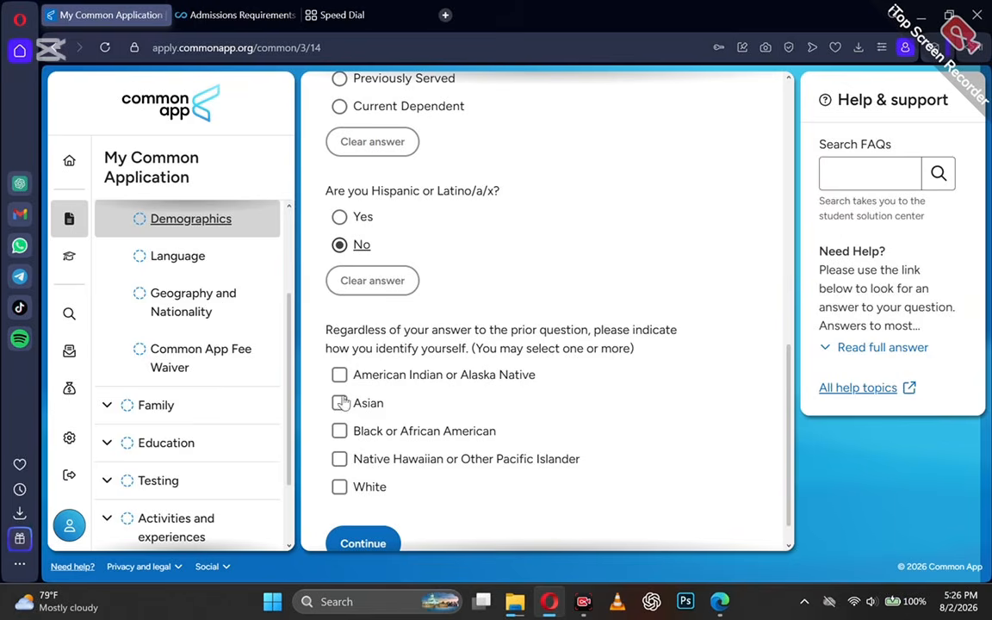
click(339, 430)
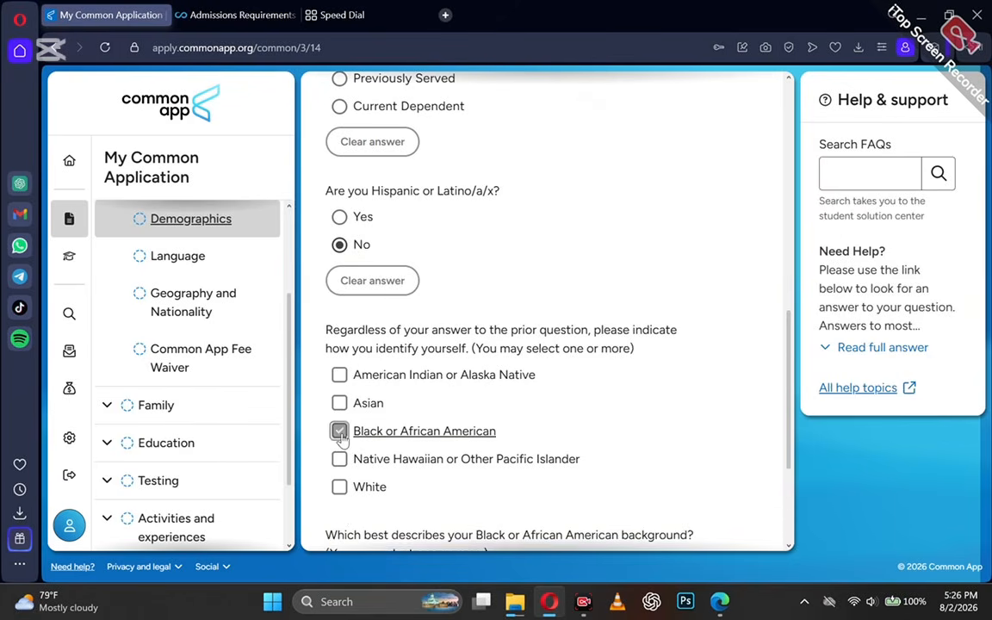
scroll(341, 439, down, 4)
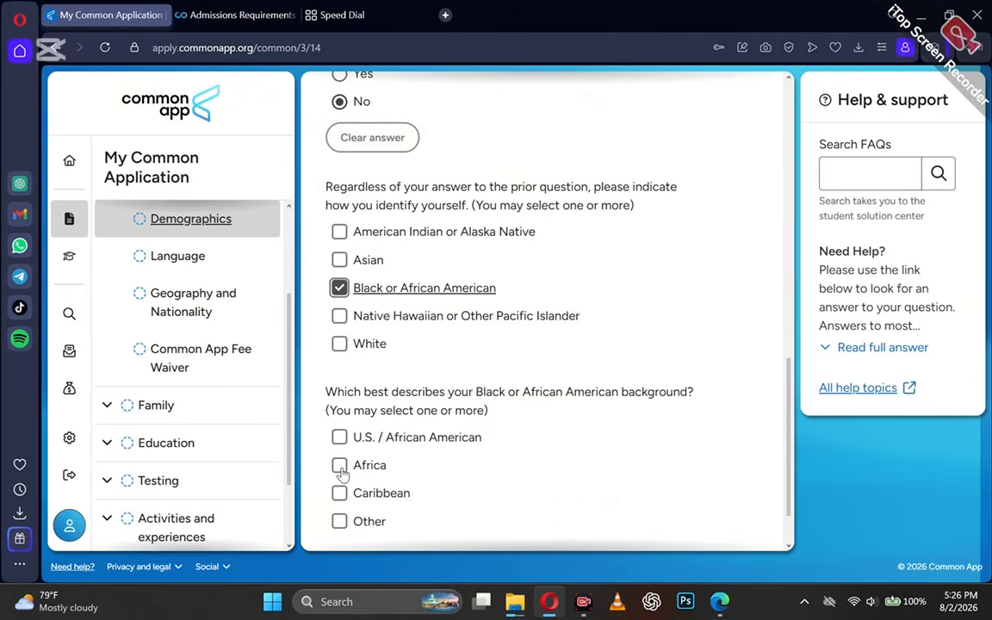
scroll(341, 469, down, 2)
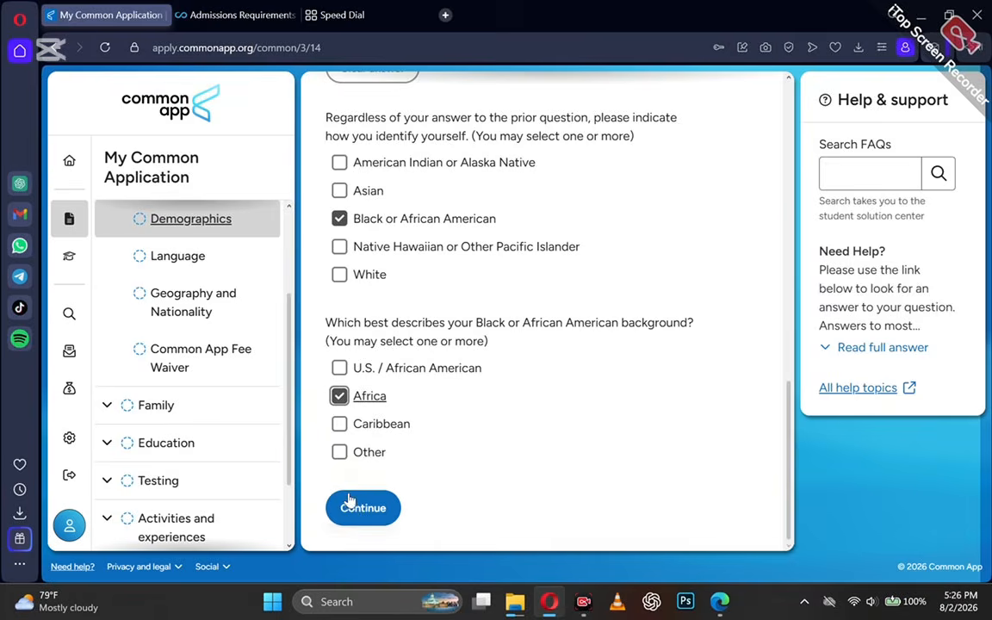
click(349, 501)
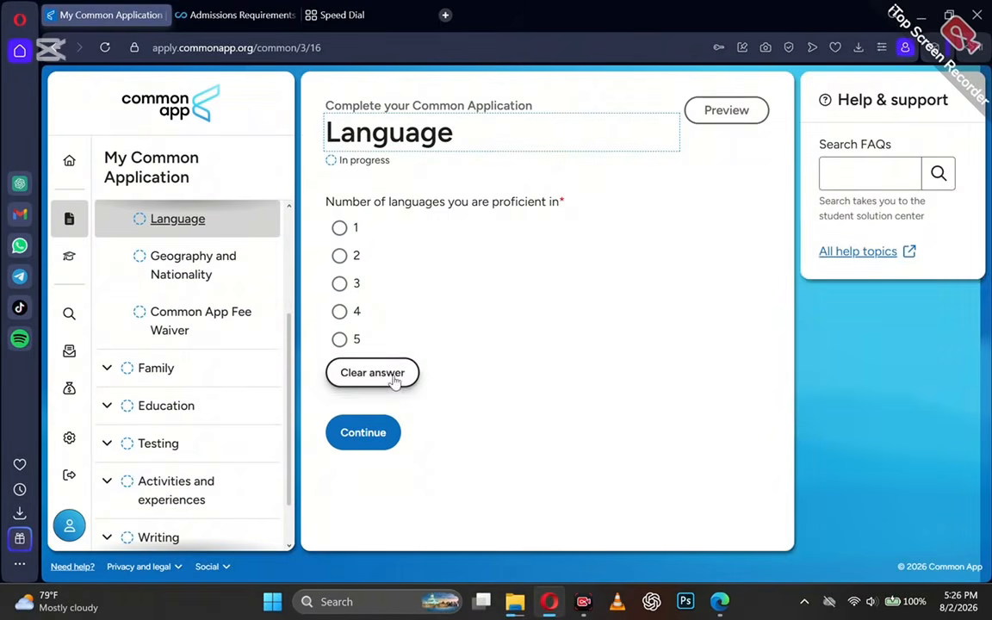
Set 4 languages; add English as first language, read, spoken, written and spoken at home.
click(339, 285)
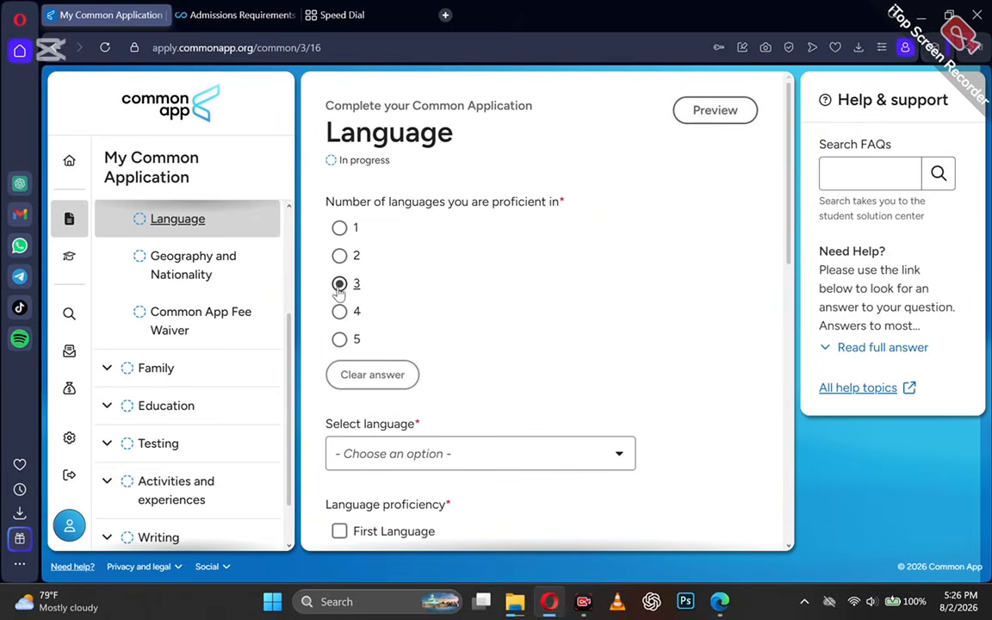
click(340, 315)
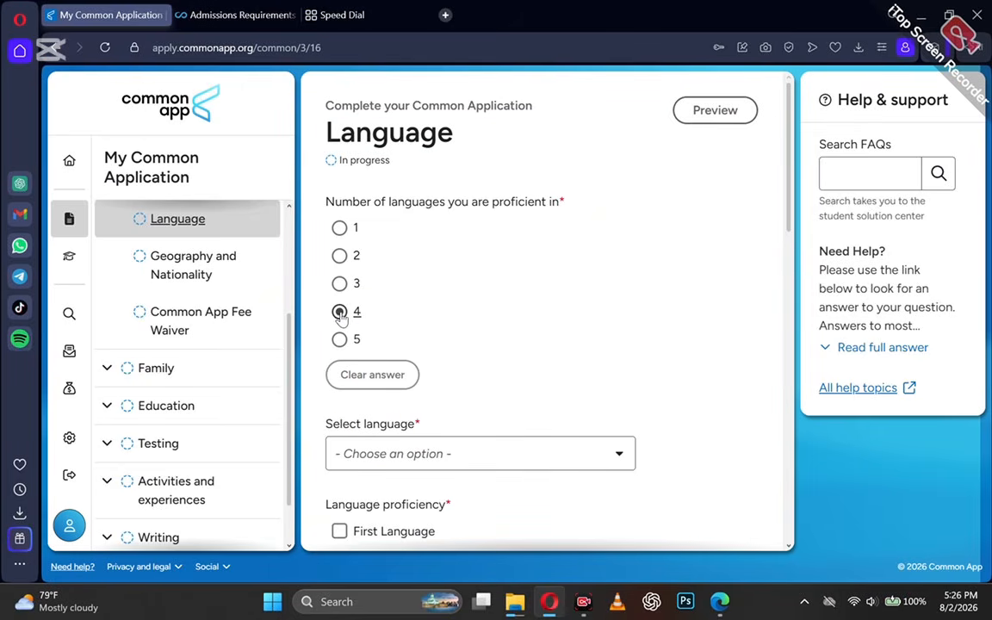
click(443, 454)
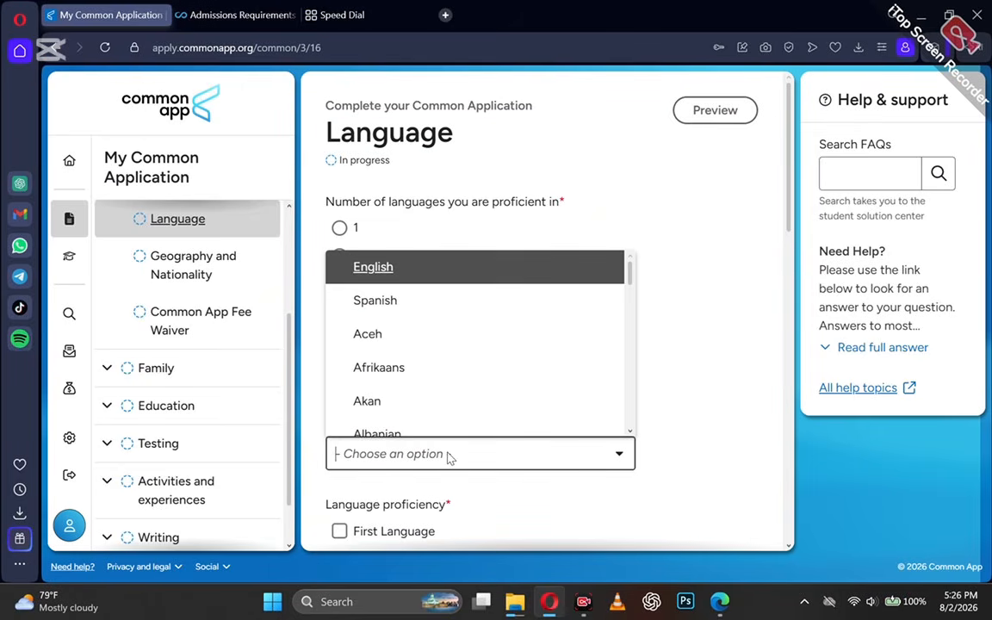
click(379, 268)
scroll(442, 421, down, 1)
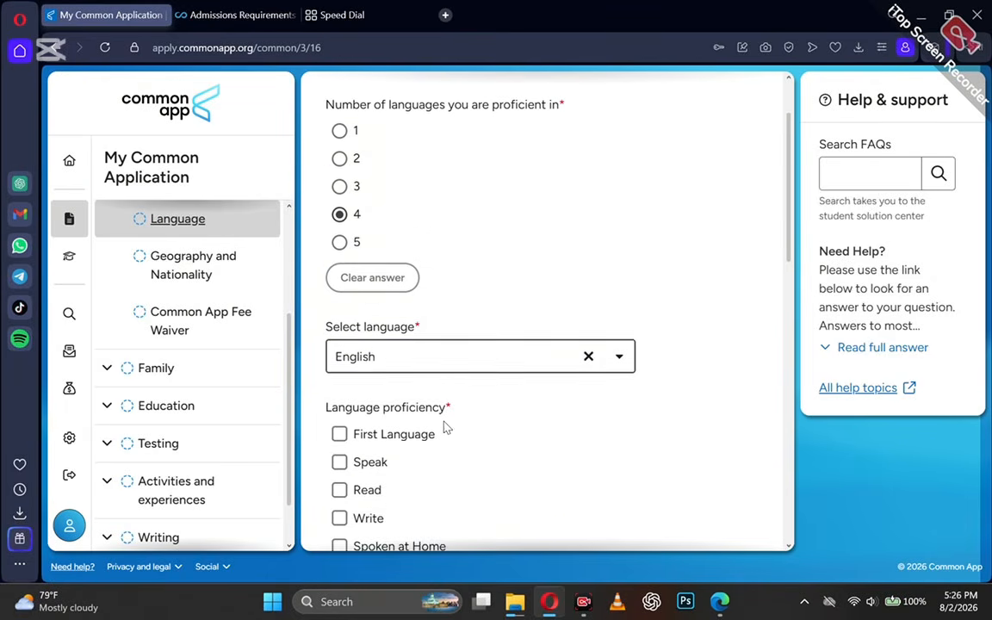
click(339, 422)
scroll(338, 422, down, 1)
drag(339, 371, 341, 398)
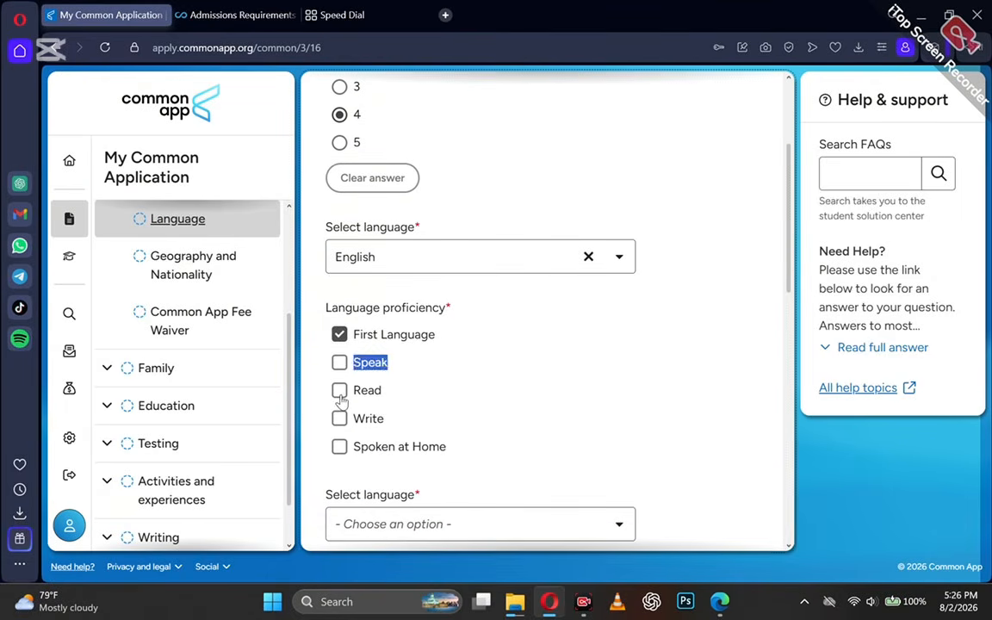
click(339, 391)
click(339, 362)
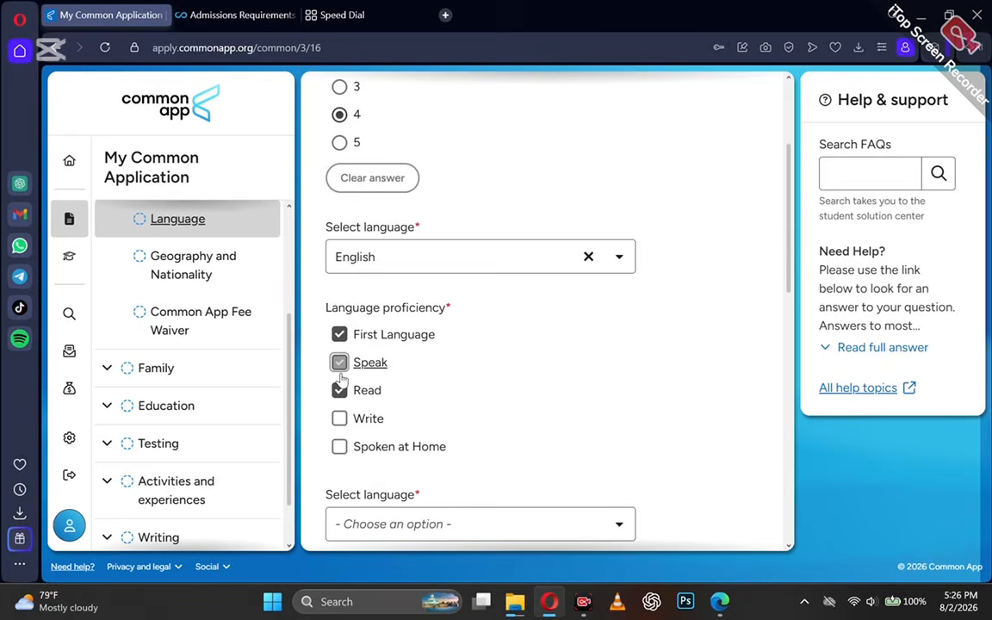
click(339, 418)
click(339, 446)
Add Twi as the second language, spoken, read, written and spoken at home.
scroll(339, 448, down, 2)
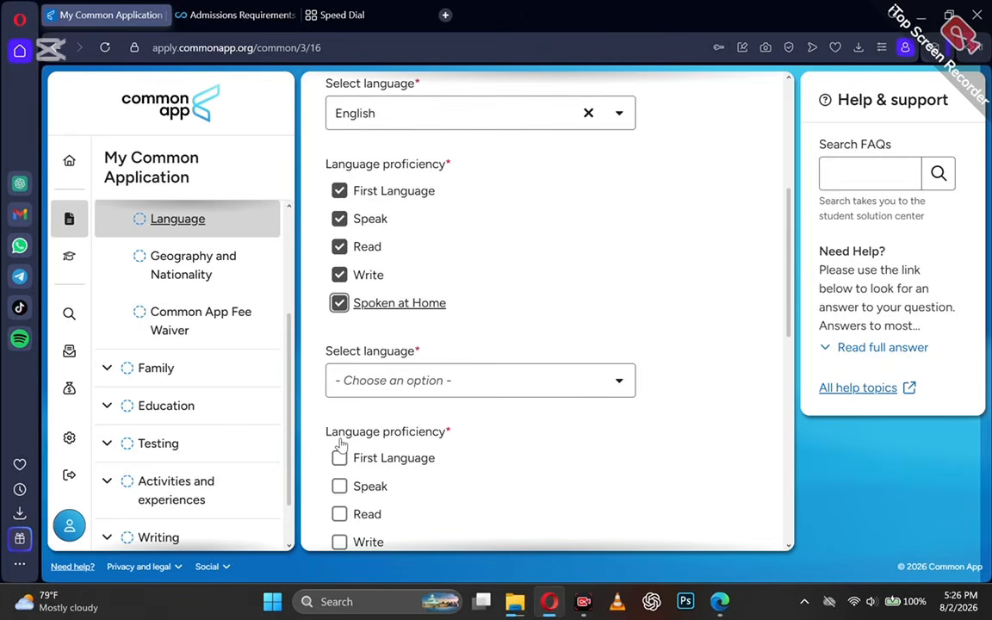
click(373, 371)
text(twi)
click(372, 409)
scroll(373, 409, down, 1)
click(340, 452)
click(339, 480)
click(340, 423)
click(339, 396)
Add French as the fourth language, spoken, read and written, and save Language.
scroll(343, 413, down, 2)
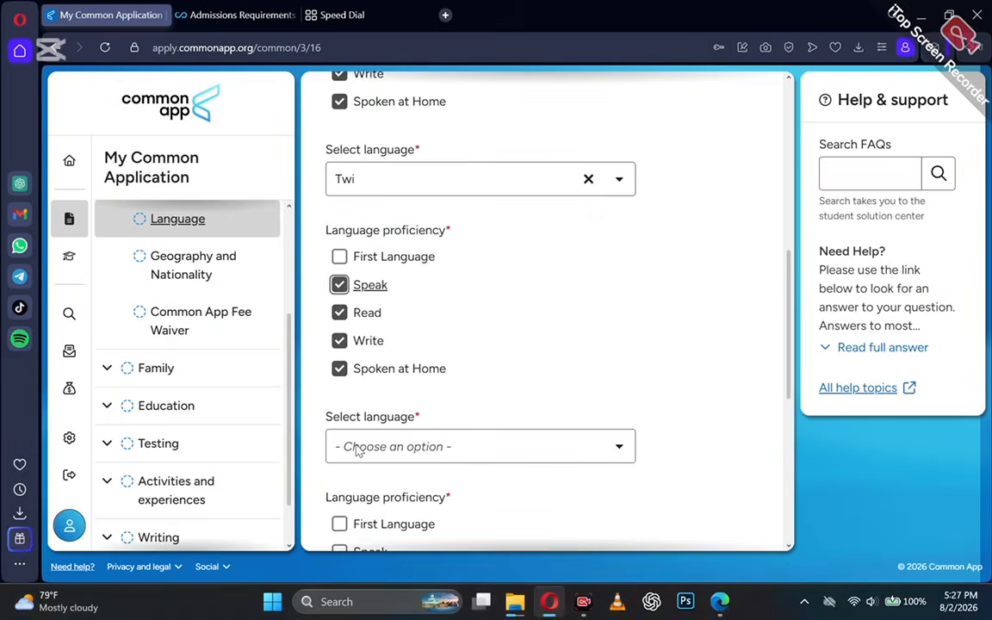
click(373, 421)
text(french)
click(373, 454)
scroll(369, 517, down, 2)
click(339, 368)
click(340, 395)
click(339, 423)
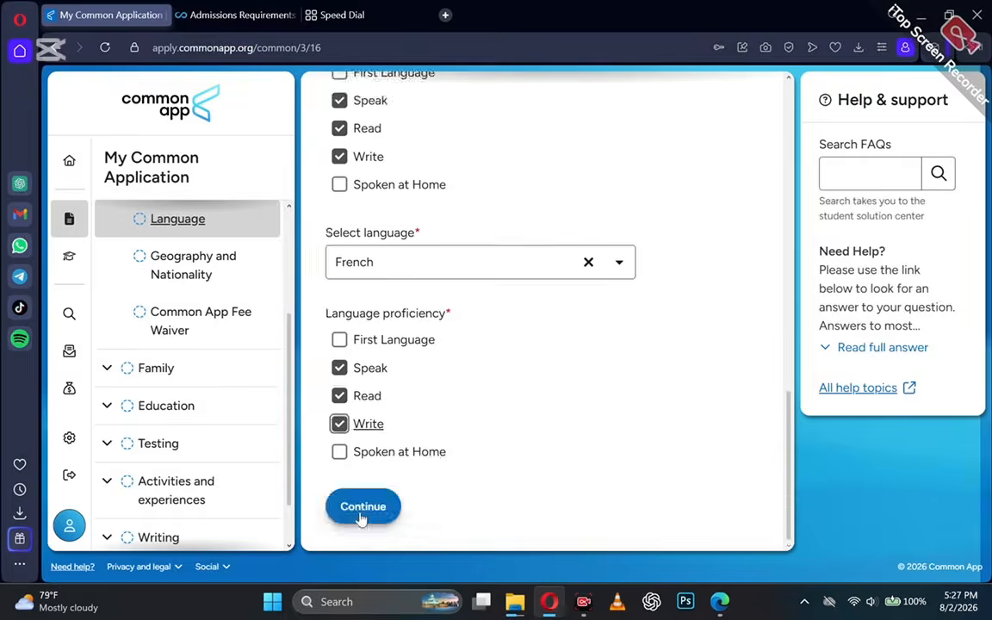
click(361, 515)
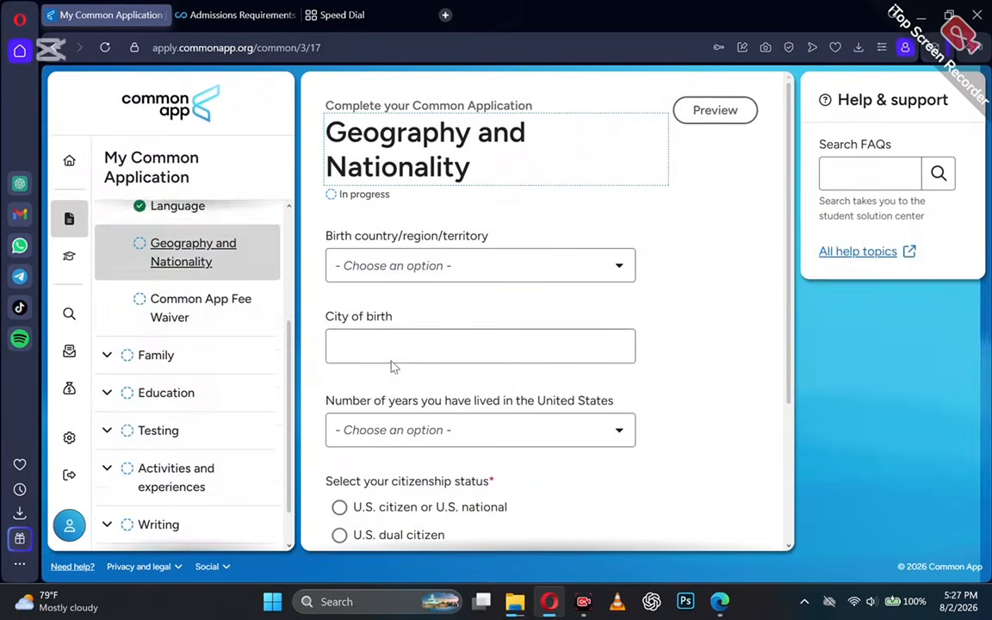
Set birth country to Ghana, city Kumasi, and 0 years lived in the United States.
click(394, 267)
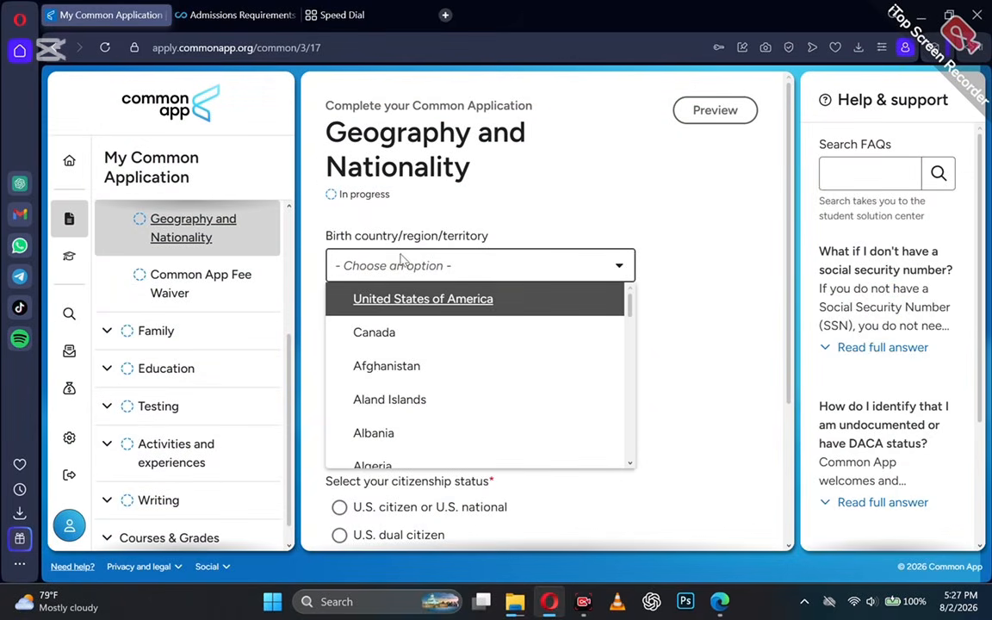
text(ghan)
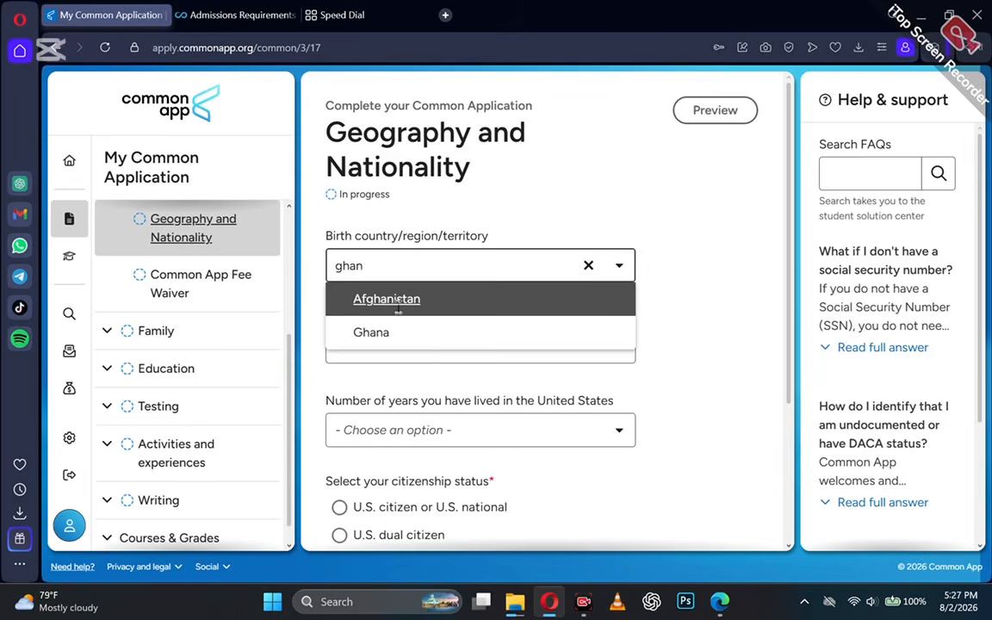
click(361, 332)
click(391, 340)
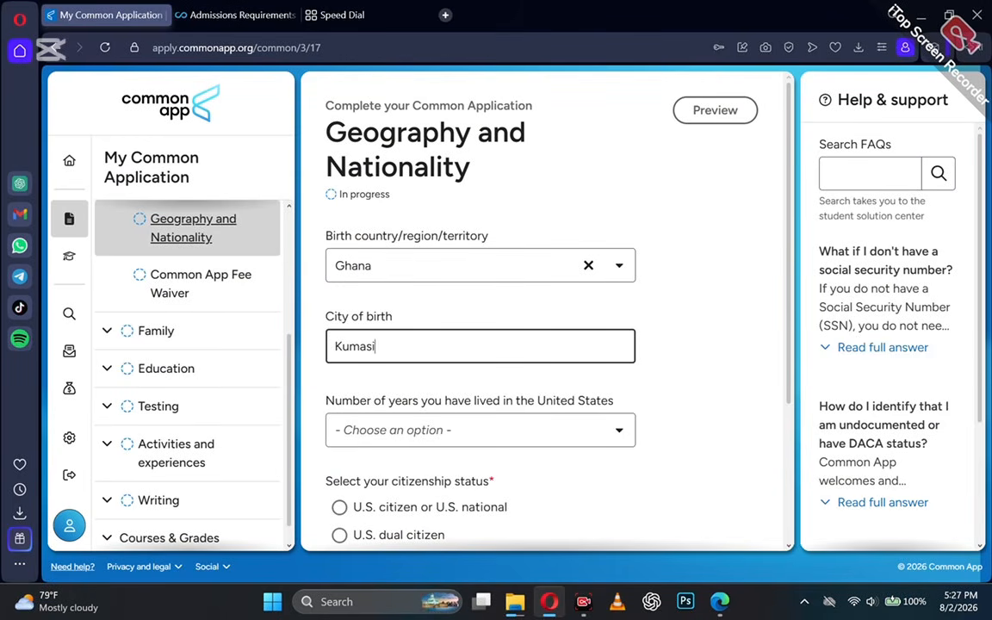
click(431, 433)
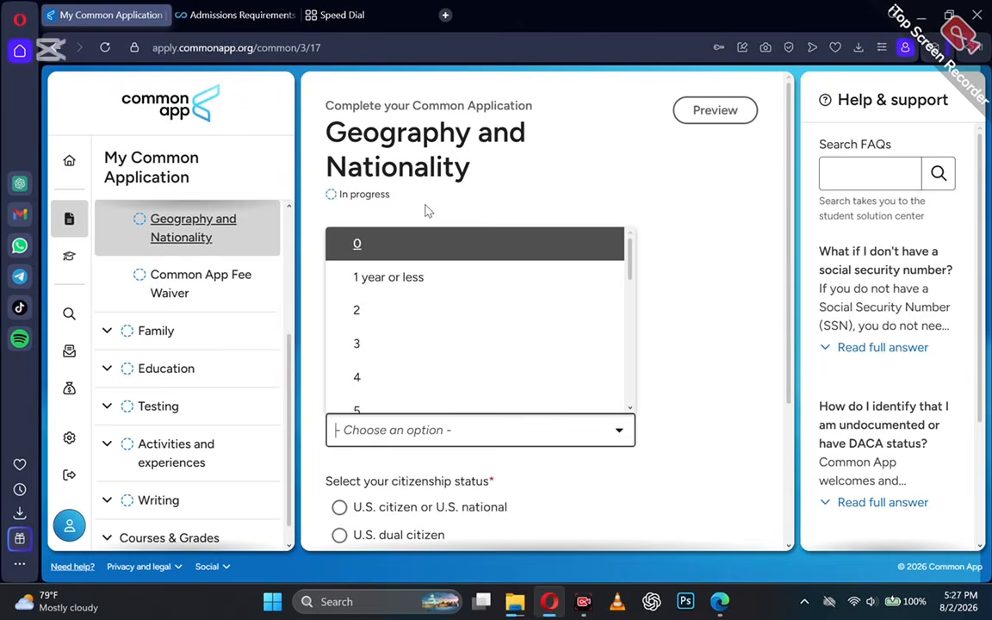
click(414, 250)
scroll(417, 373, down, 2)
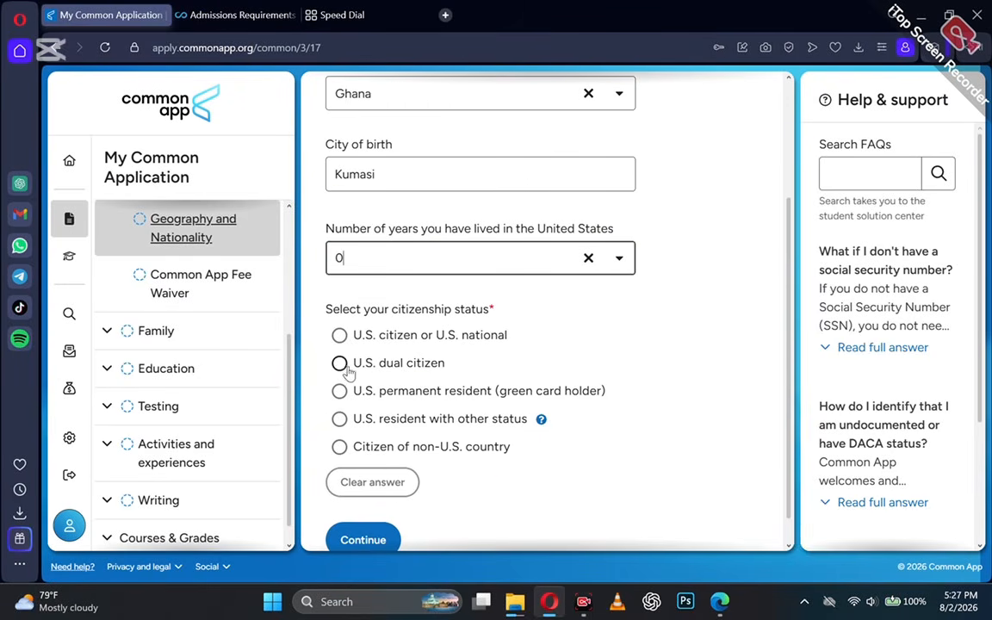
Declare non-U.S. citizenship with Ghana as the country of citizenship.
click(338, 447)
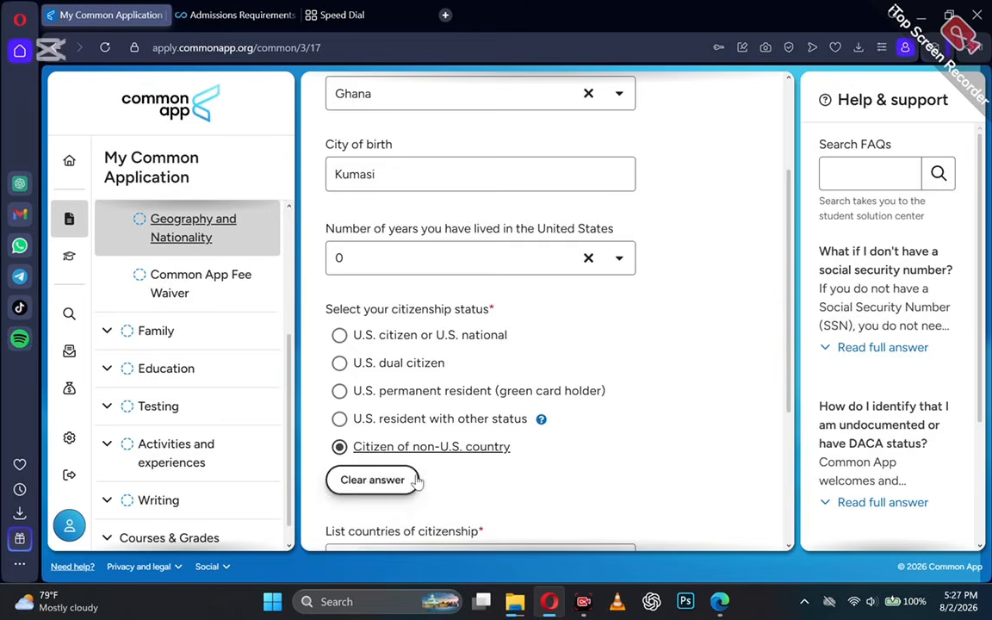
scroll(399, 400, down, 2)
click(392, 365)
text(ghn)
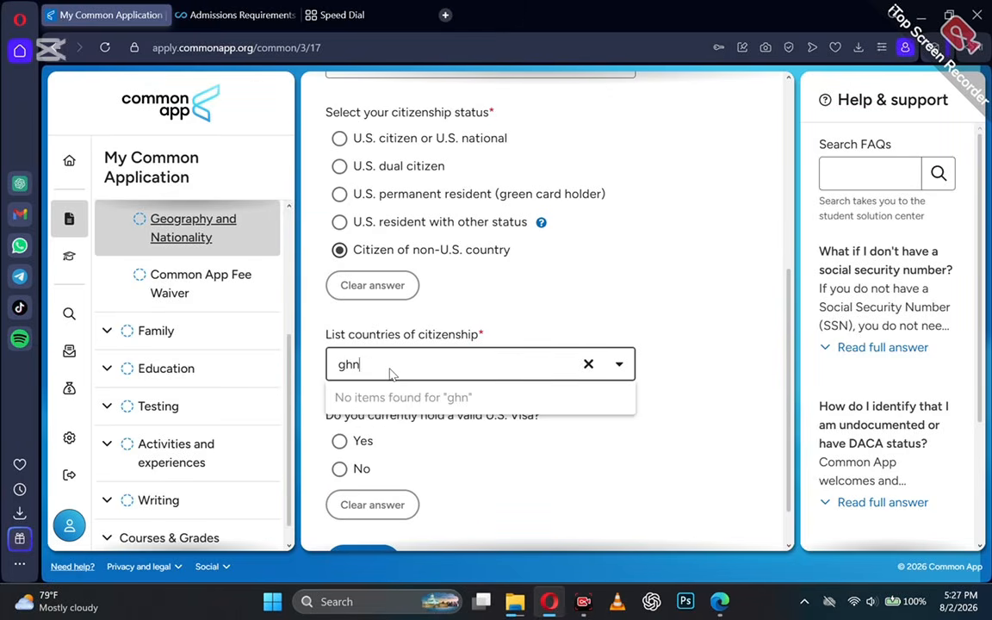
key(BackSpace)
text(a)
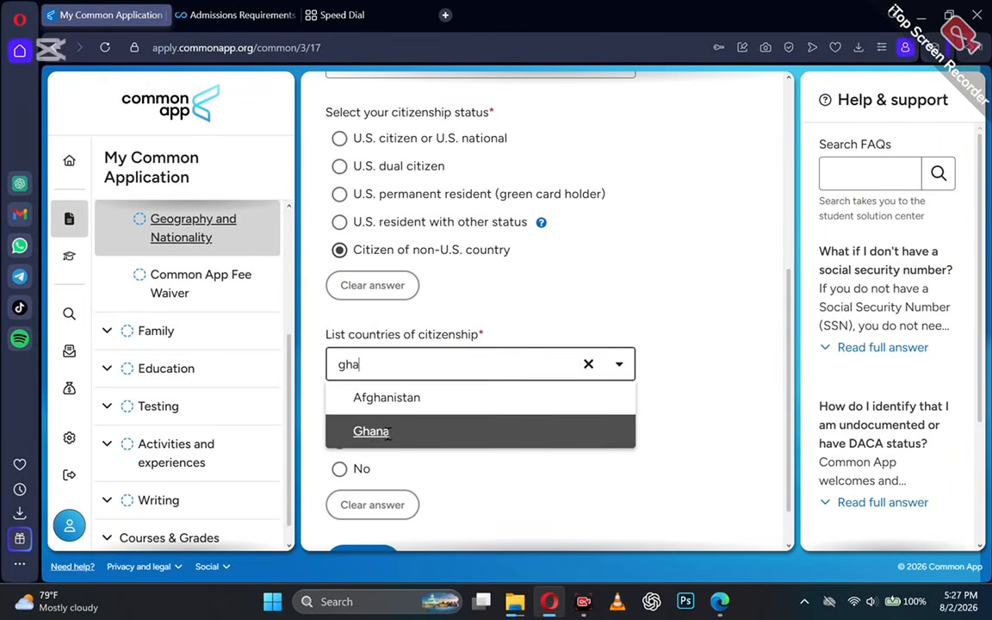
click(388, 433)
click(568, 520)
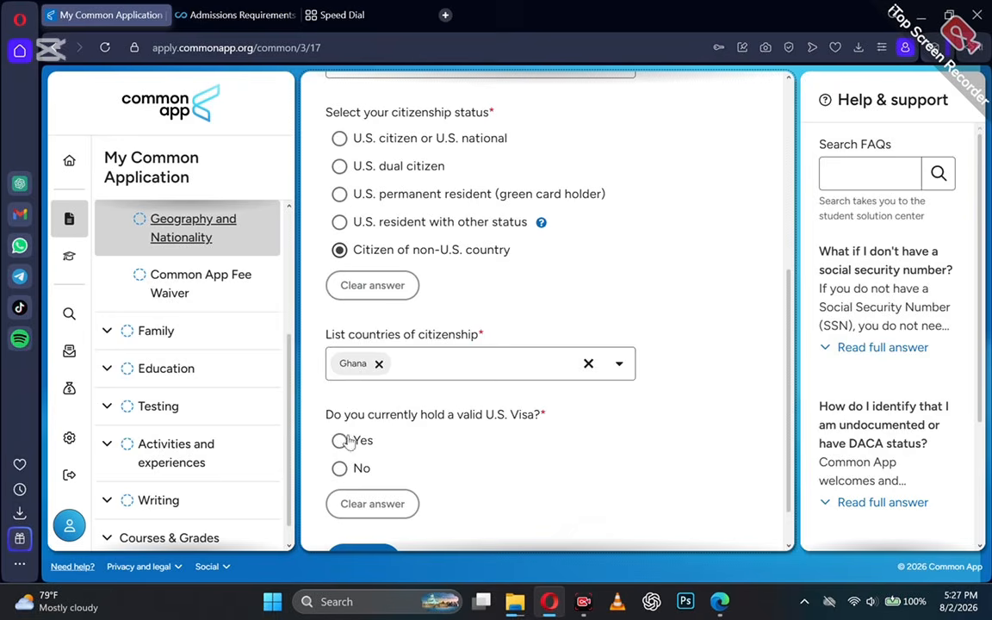
Answer no current U.S. visa, yes to applying for one, choose F-1 Student, and save.
click(339, 468)
scroll(340, 467, down, 2)
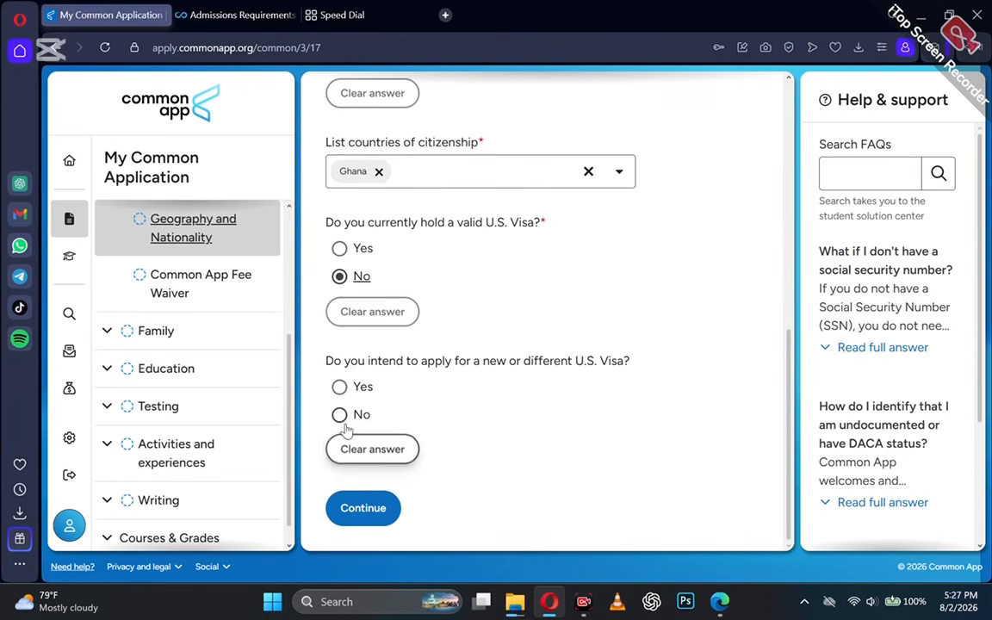
click(340, 387)
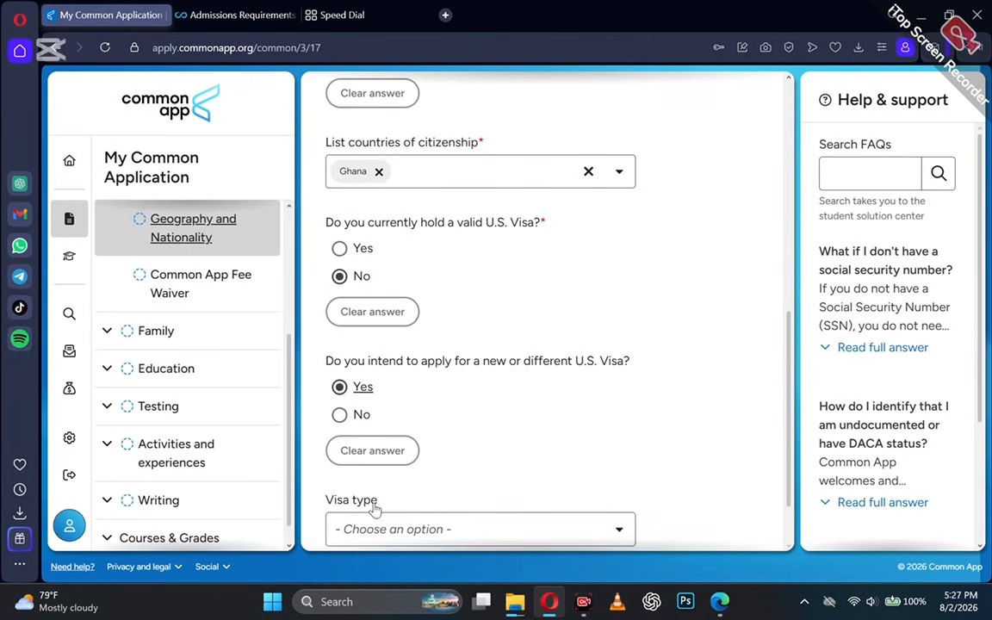
scroll(375, 510, down, 1)
click(389, 451)
text(f1)
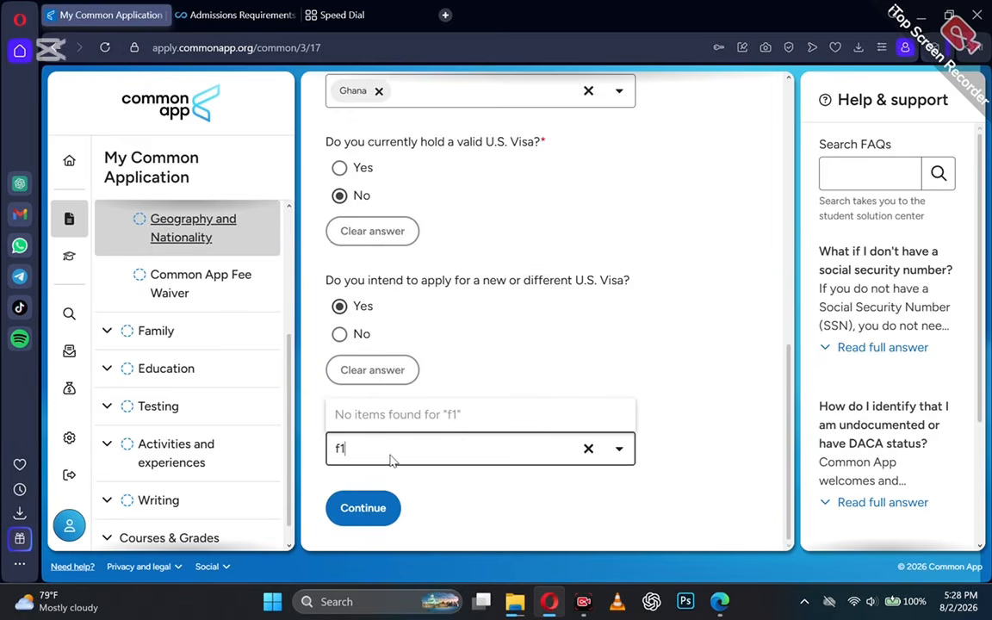
key(BackSpace)
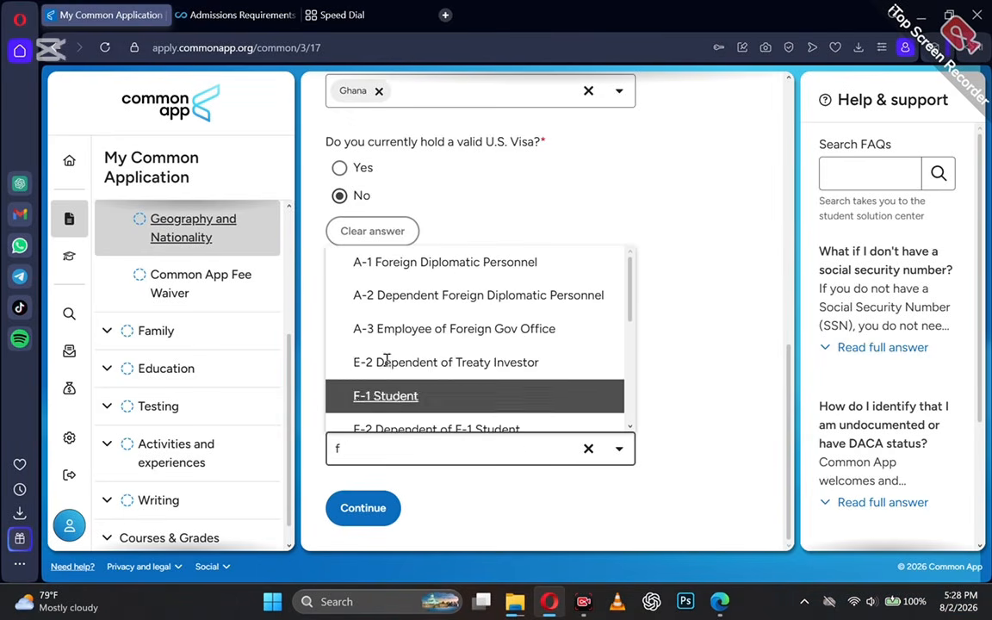
click(374, 408)
click(353, 506)
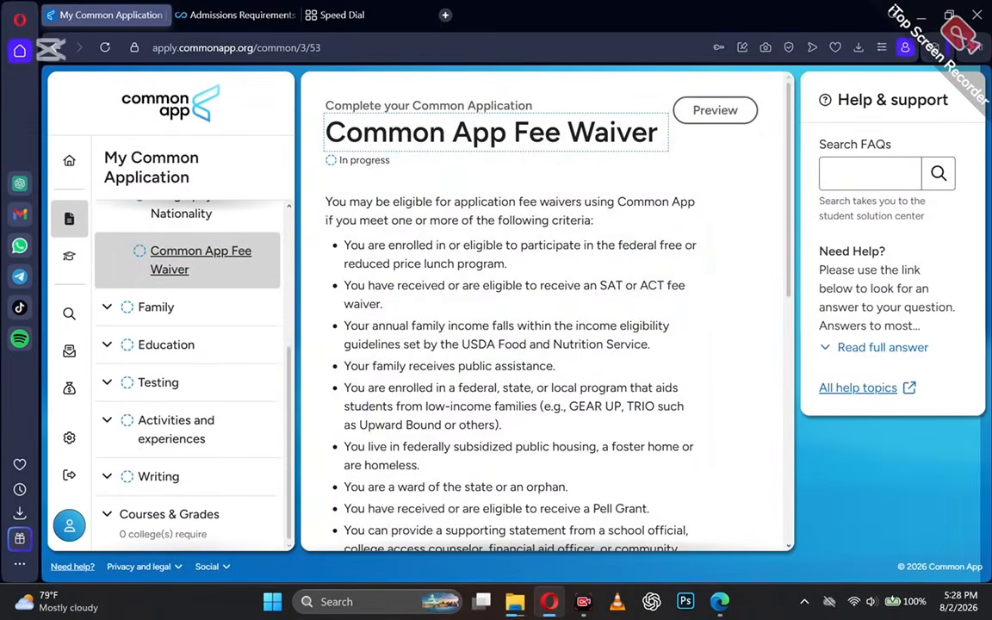
Confirm fee waiver eligibility and read the fee waiver help article.
scroll(434, 399, down, 10)
scroll(410, 294, up, 2)
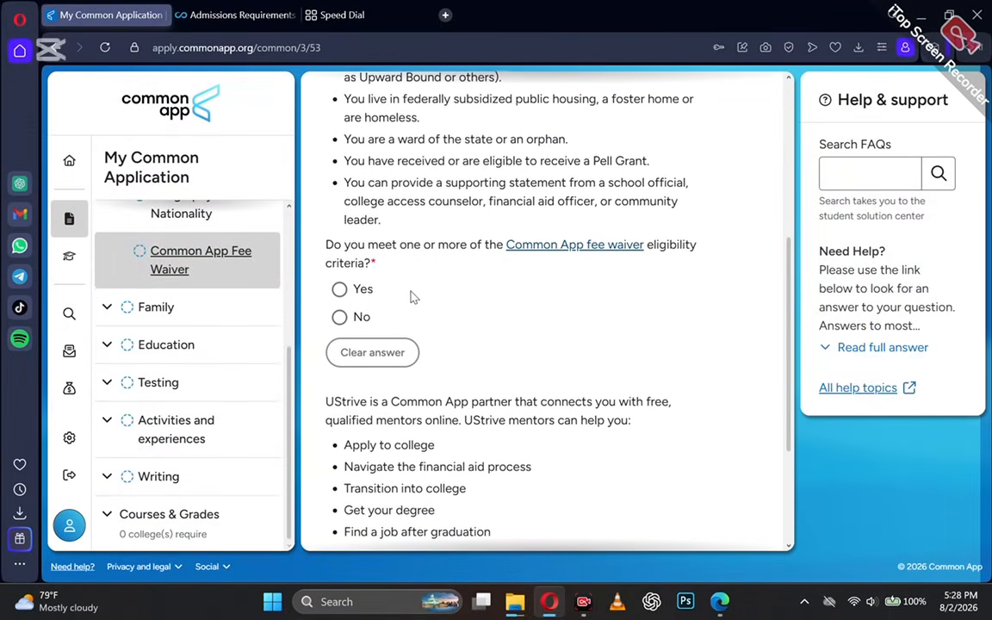
click(339, 292)
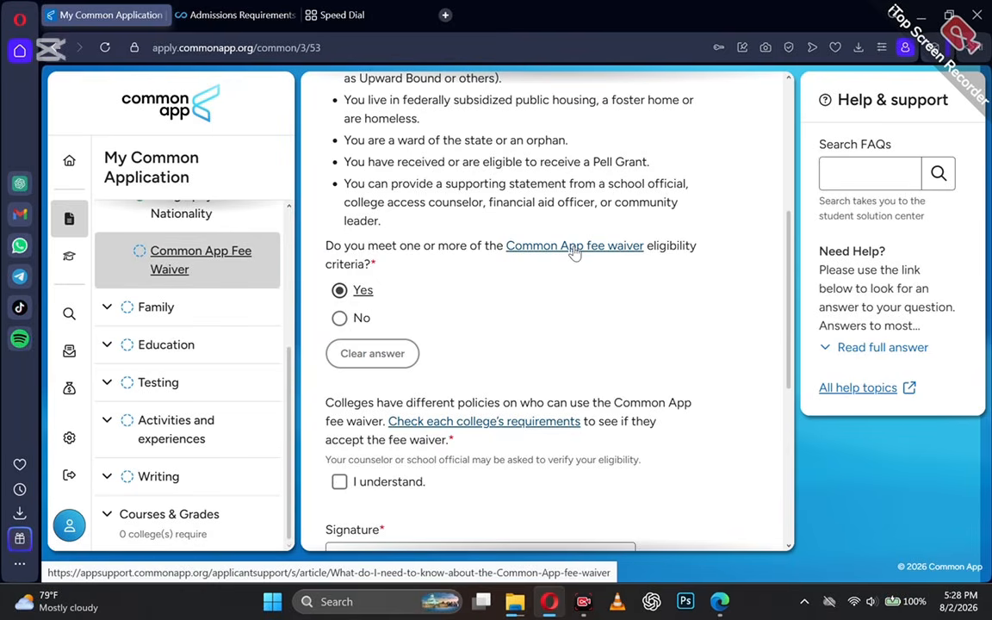
click(574, 247)
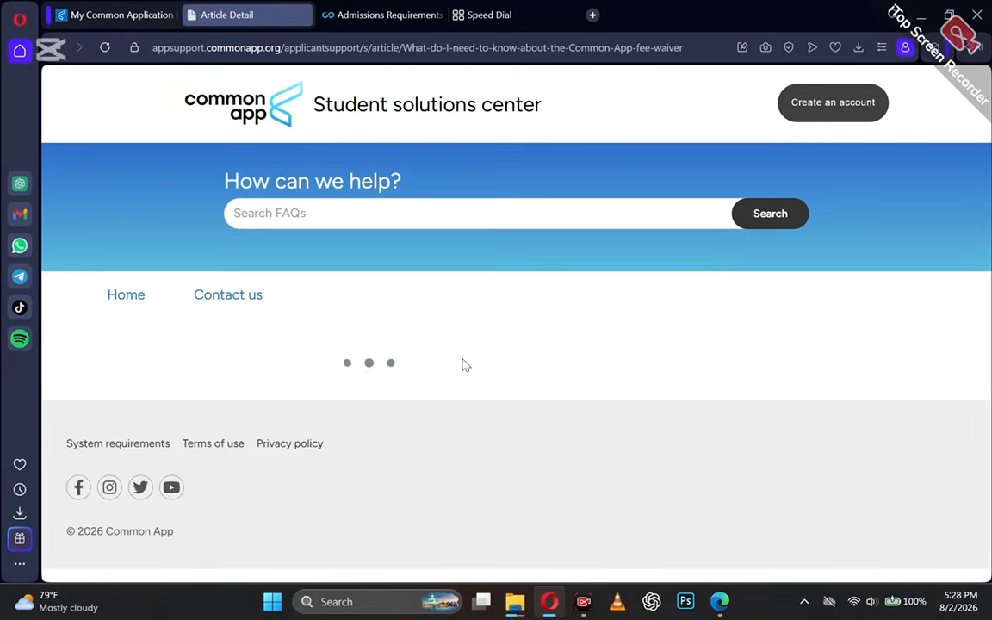
scroll(463, 363, down, 5)
scroll(471, 360, down, 1)
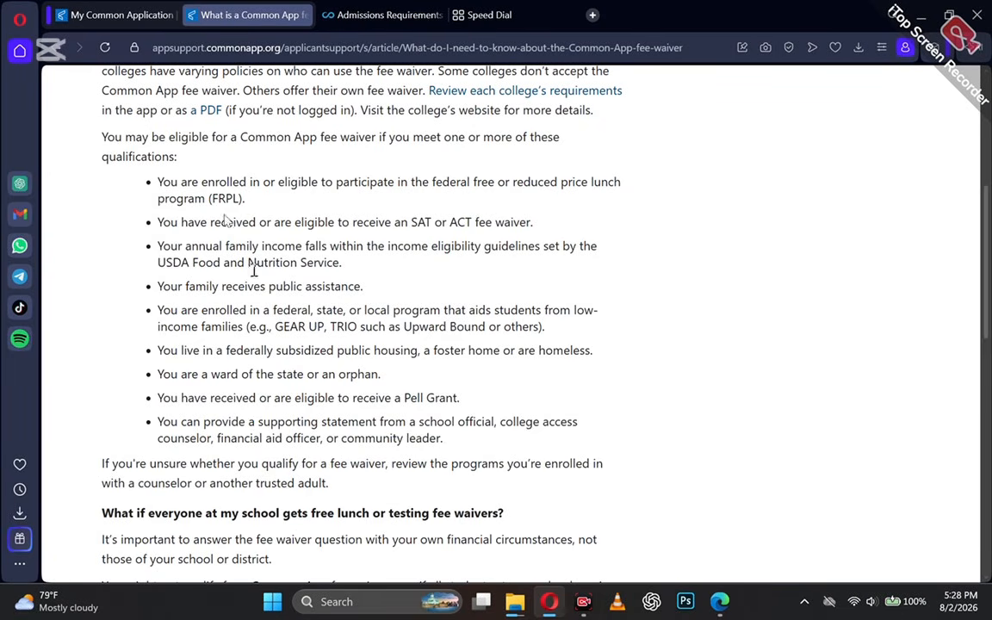
scroll(362, 327, down, 8)
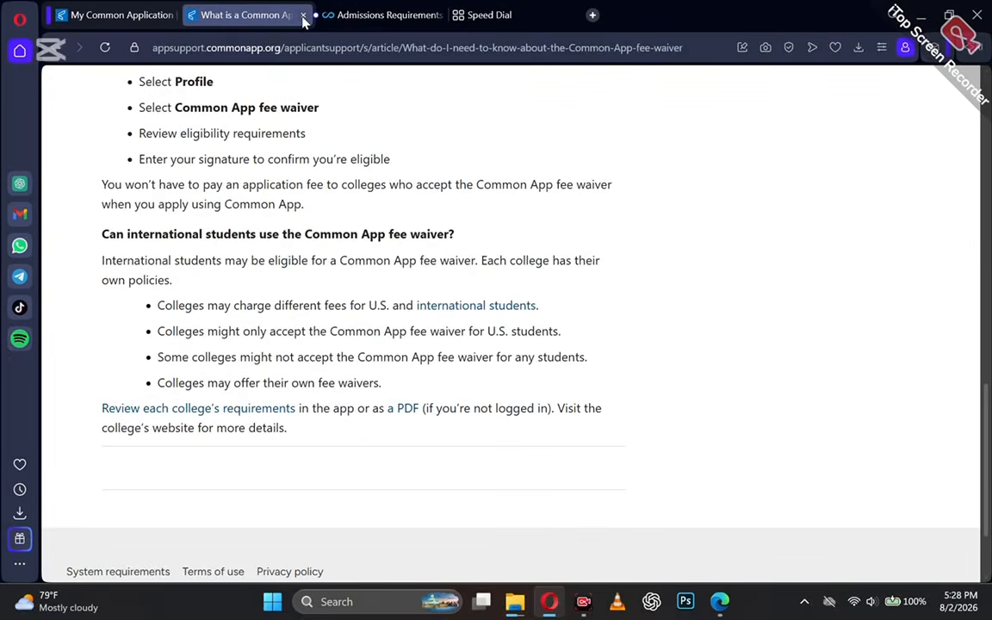
click(302, 14)
Acknowledge the fee waiver policy, sign with the applicant's full name, decline UStrive, and save.
scroll(362, 379, down, 1)
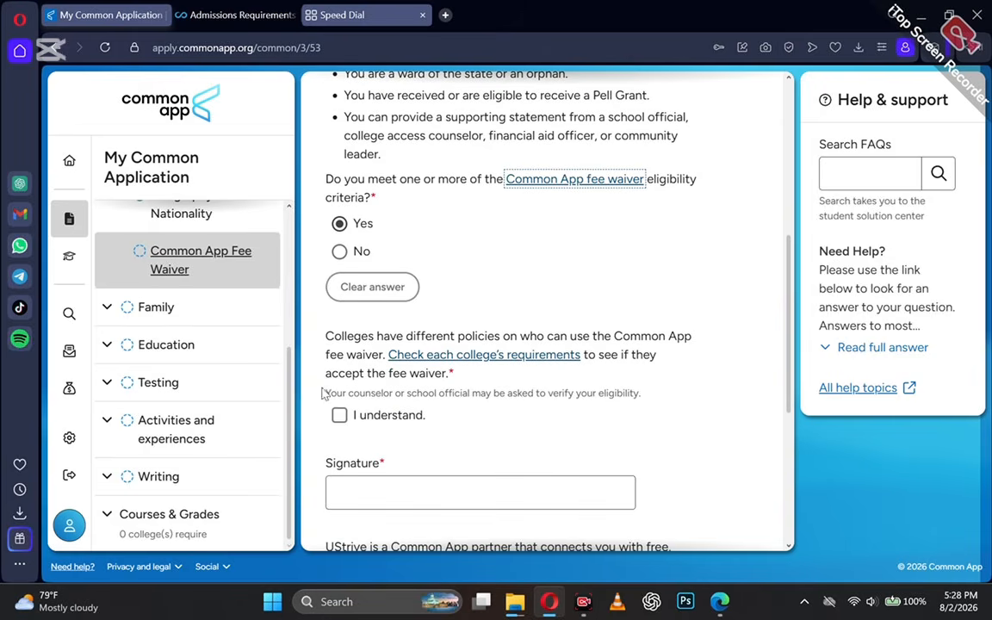
click(339, 417)
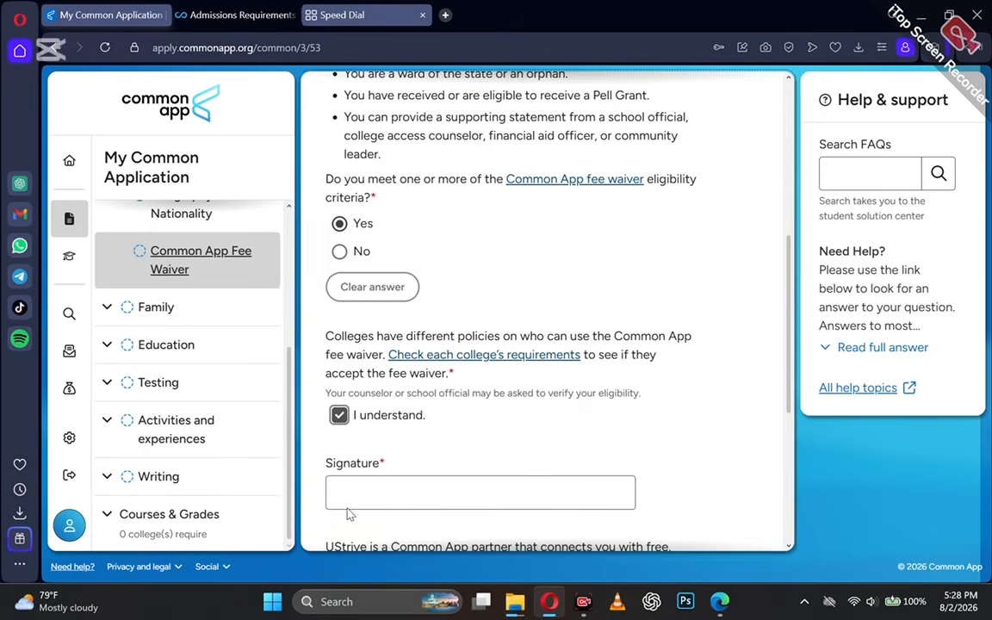
click(346, 499)
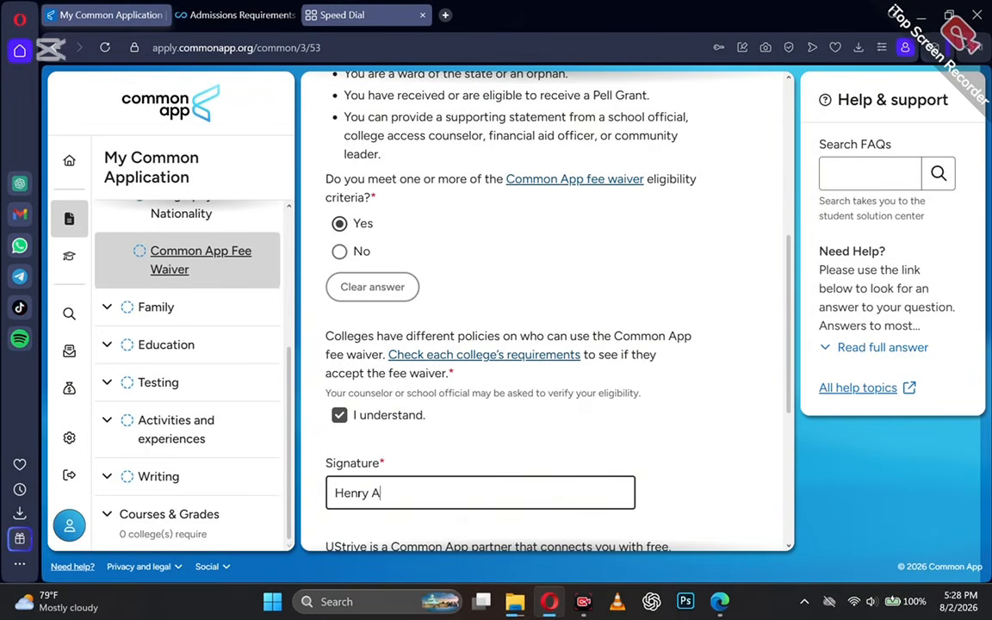
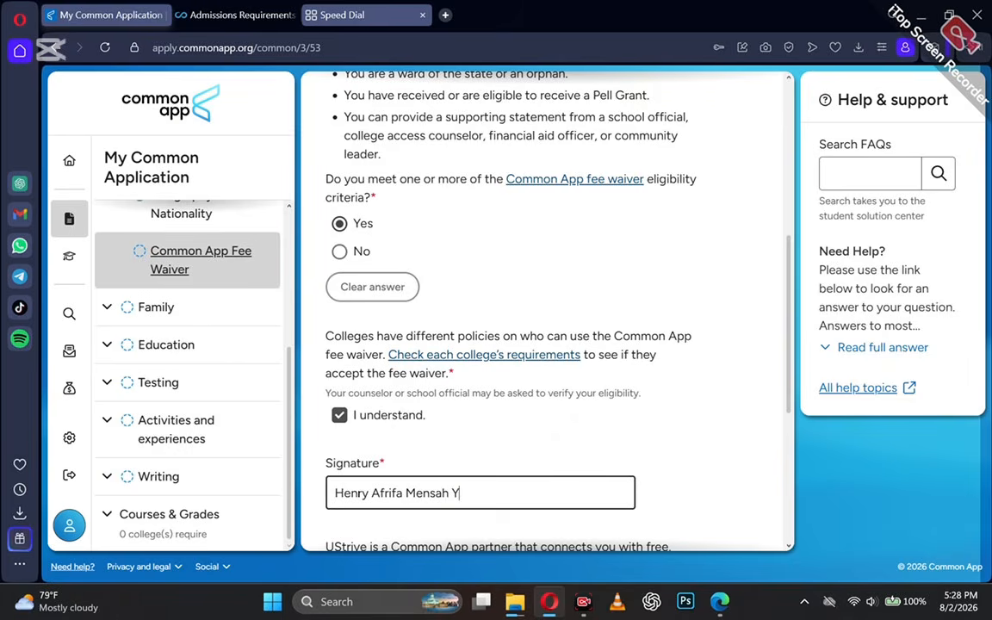
scroll(398, 468, down, 5)
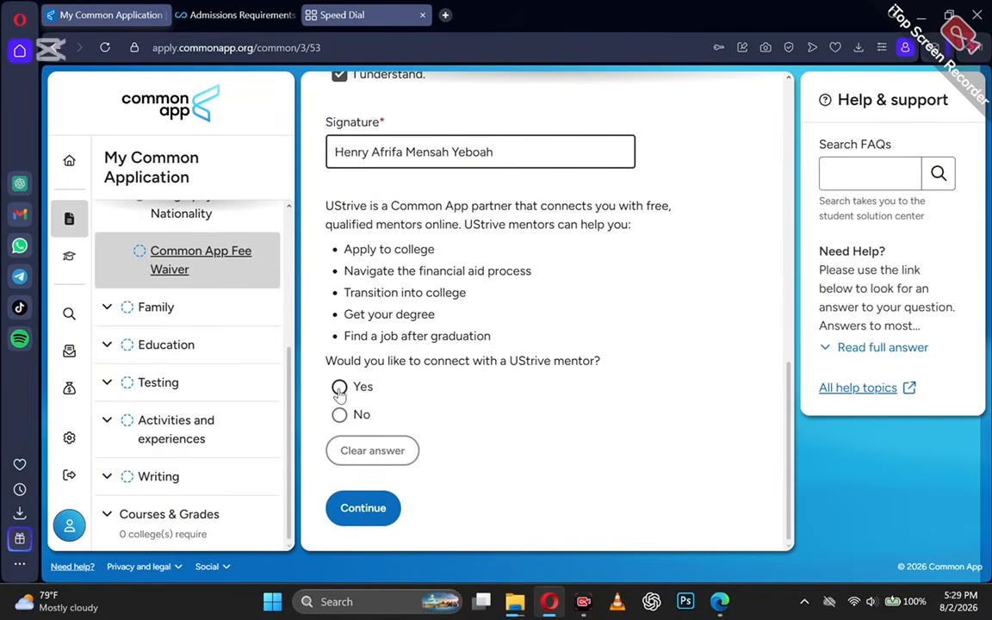
click(340, 414)
click(363, 507)
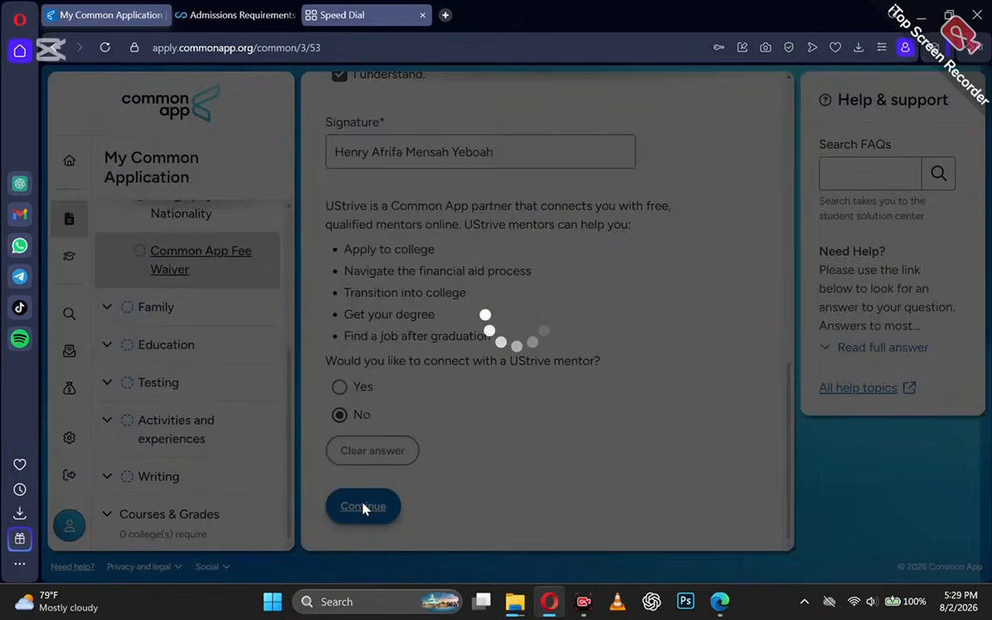
scroll(350, 327, down, 4)
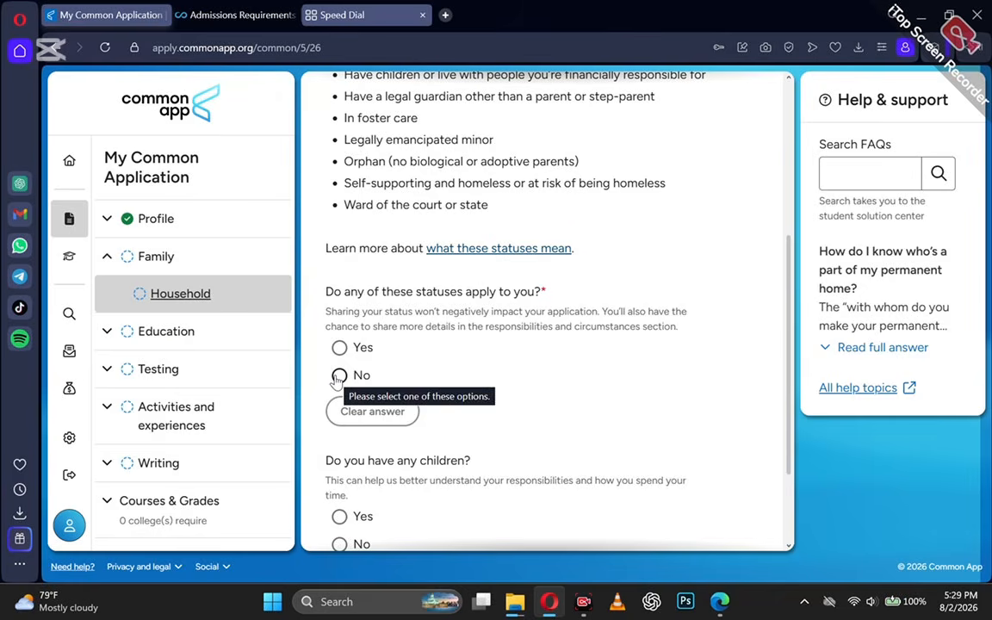
Answer Household: parents Separated, permanent home with Parent 2, no children, and save.
scroll(339, 379, down, 1)
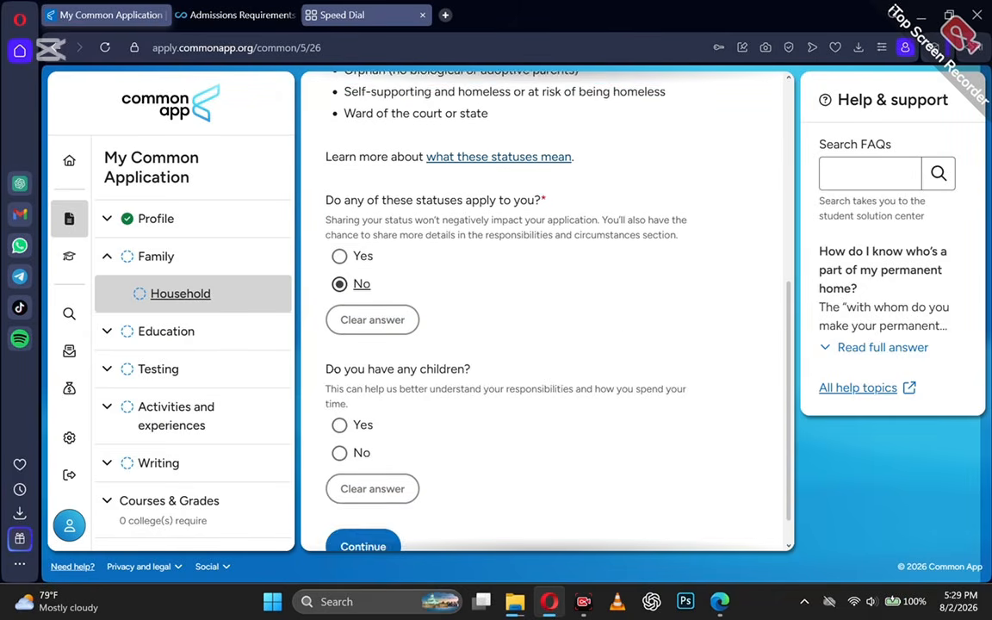
scroll(340, 441, down, 1)
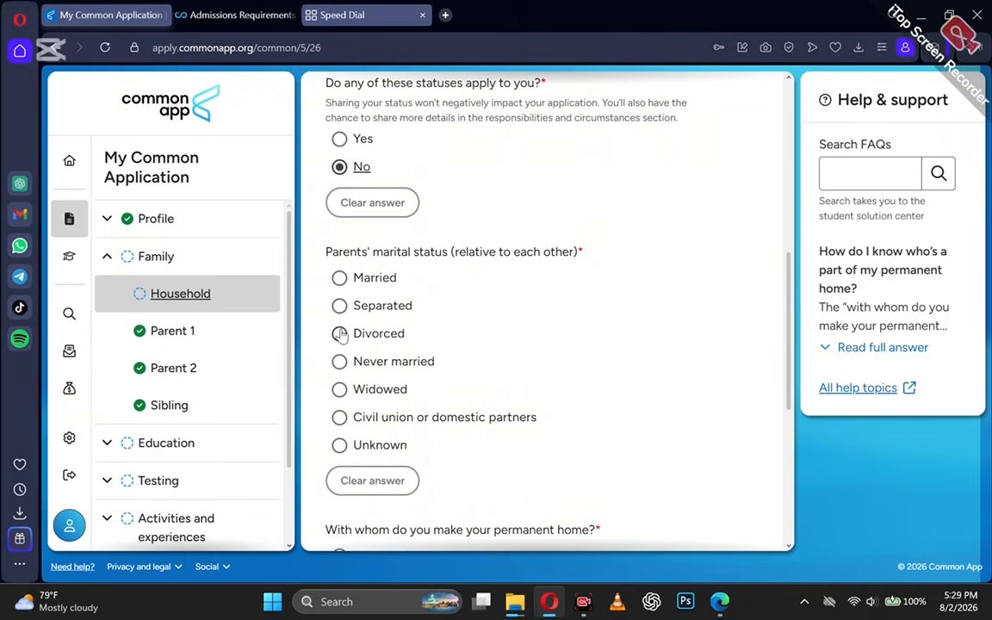
click(339, 306)
scroll(341, 310, down, 2)
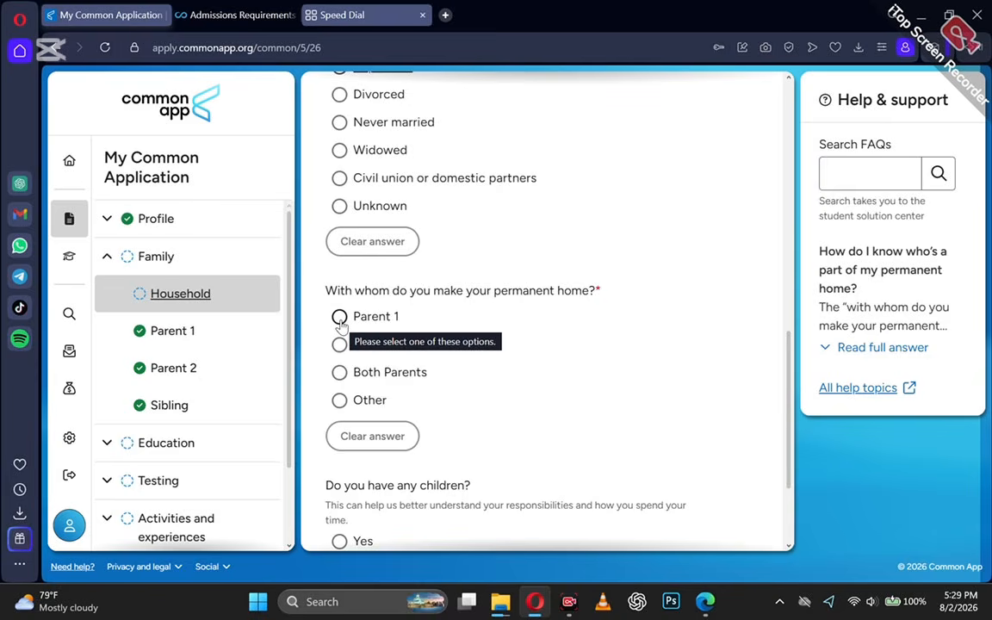
click(341, 322)
scroll(341, 325, down, 2)
key(Down)
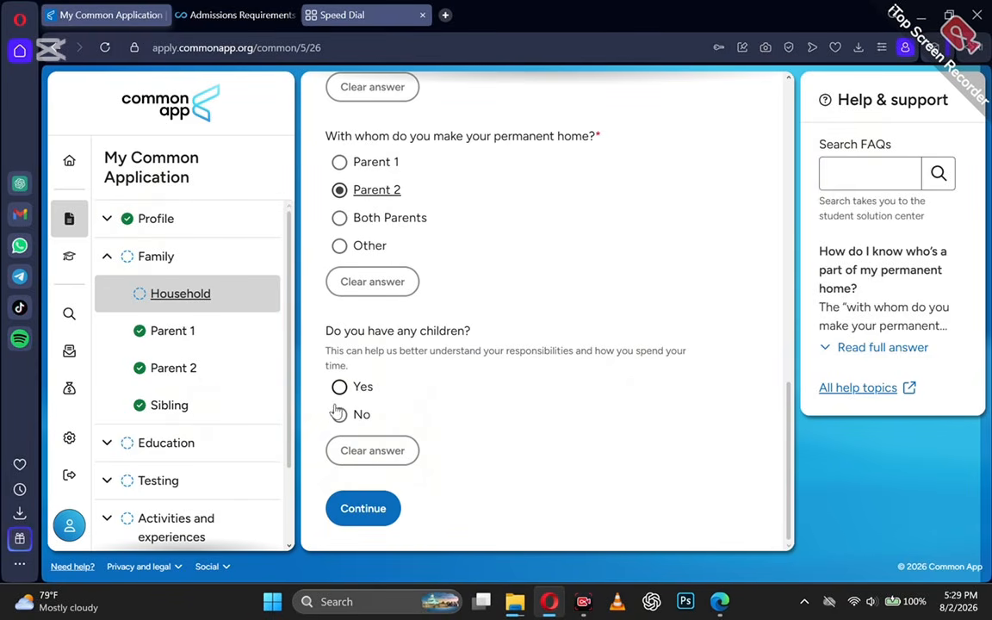
click(339, 411)
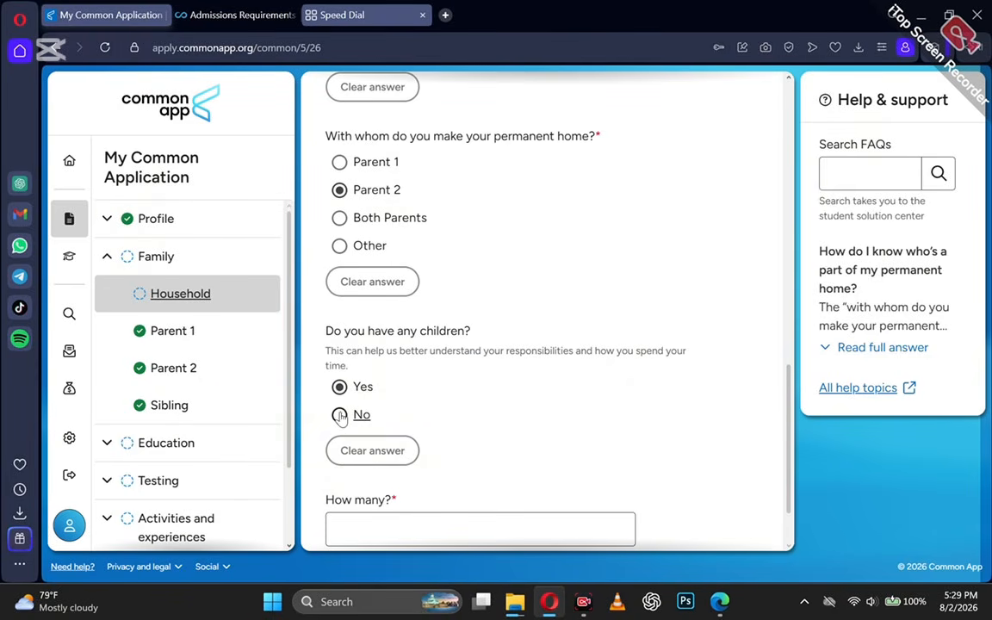
click(340, 415)
click(354, 507)
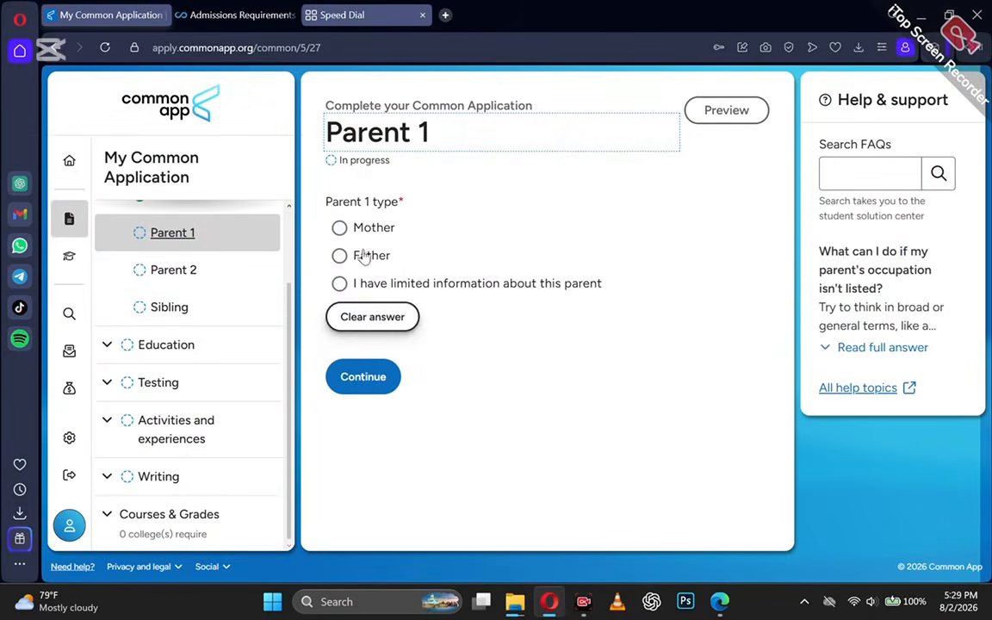
Set Parent 1 as a living Father with prefix Mr.
click(339, 255)
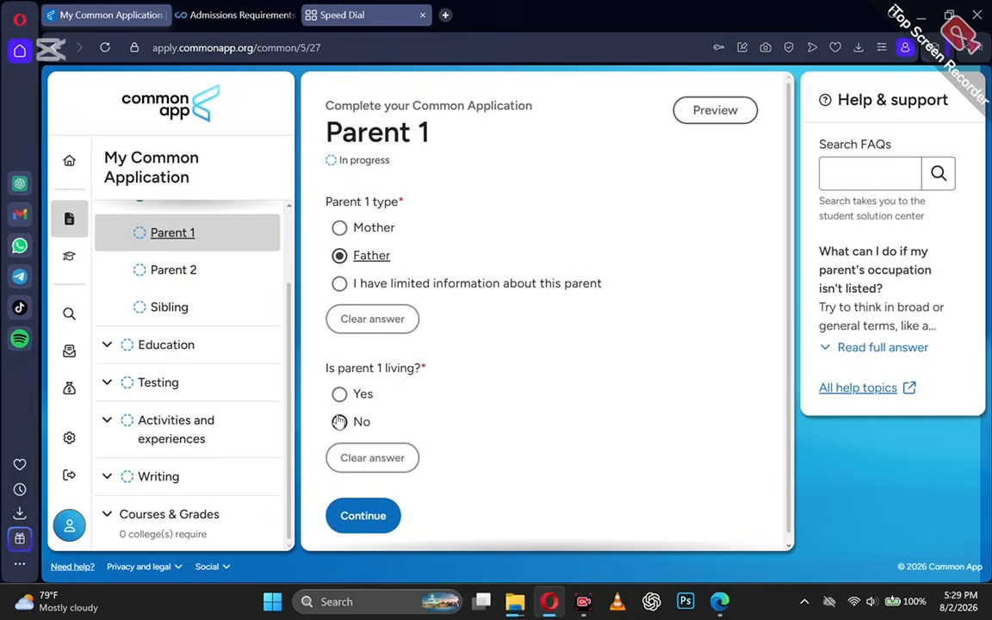
click(341, 394)
scroll(344, 392, down, 2)
click(362, 387)
click(369, 237)
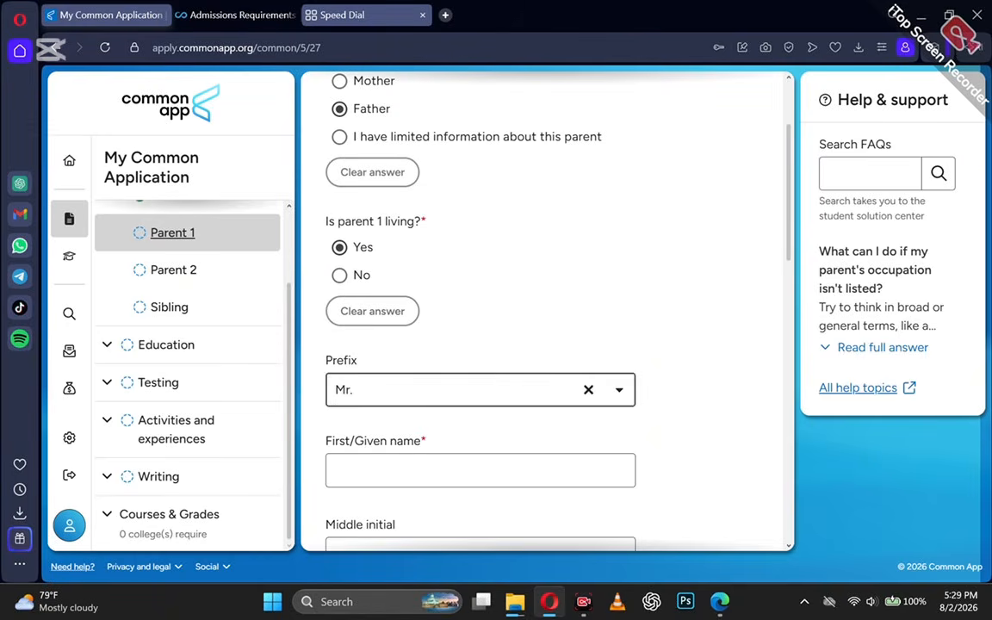
Enter Parent 1's first name, middle initial and surname, and open the suffix choices.
click(396, 470)
scroll(372, 436, down, 2)
click(372, 440)
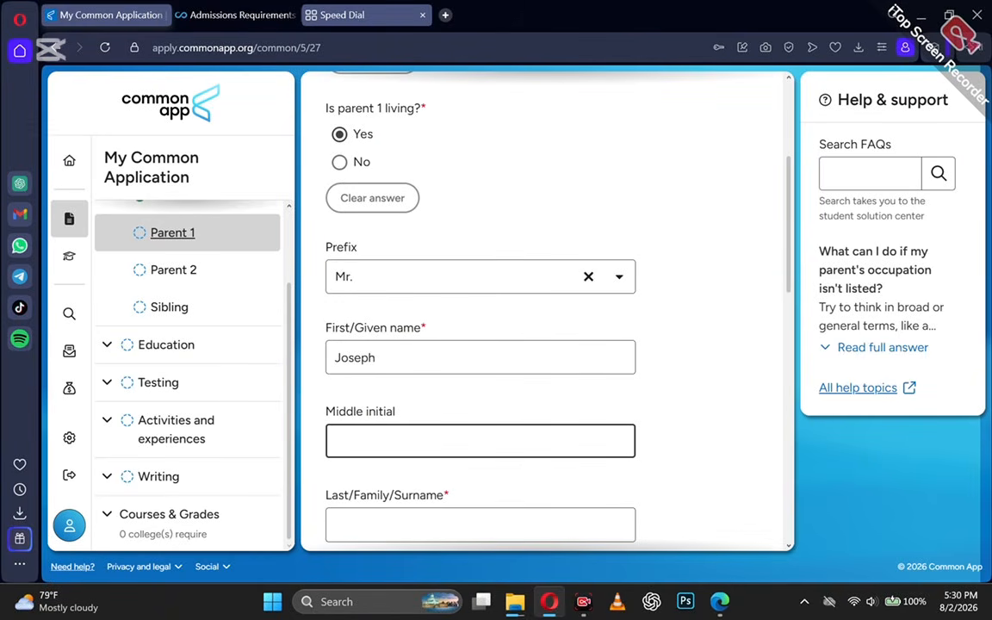
key(Tab)
scroll(306, 467, down, 5)
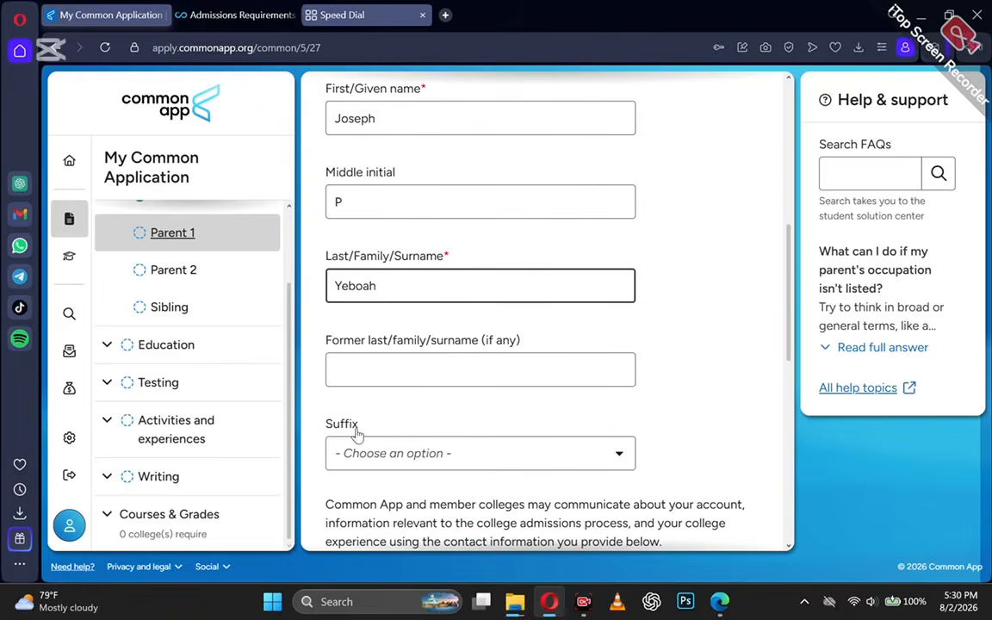
click(368, 416)
scroll(369, 404, down, 2)
click(367, 386)
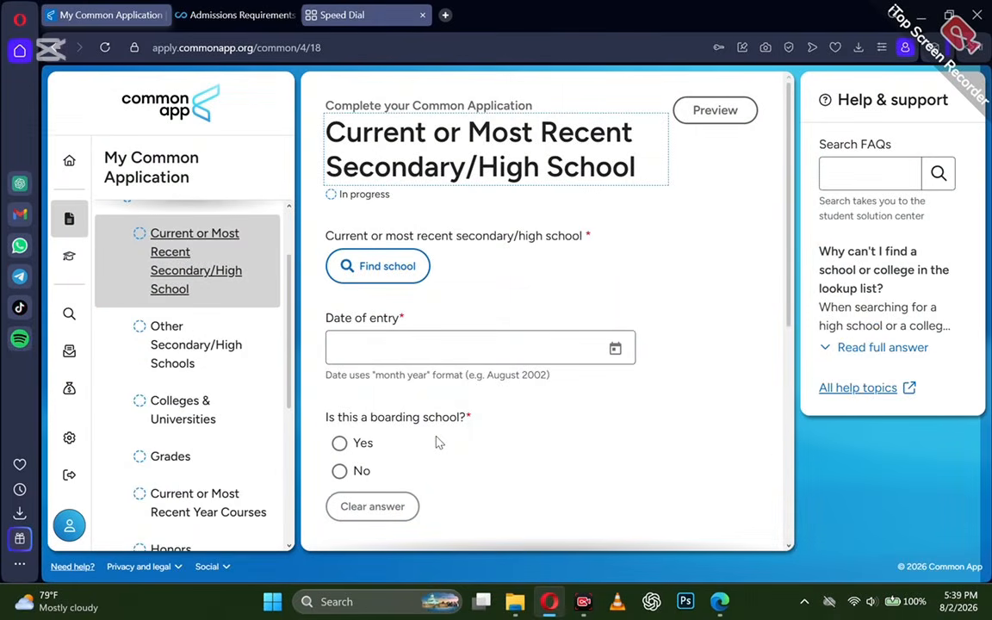
Look up 'Obuasi Senior High Technical School', report it isn't listed, and continue to manual entry.
scroll(424, 306, down, 1)
scroll(413, 293, up, 1)
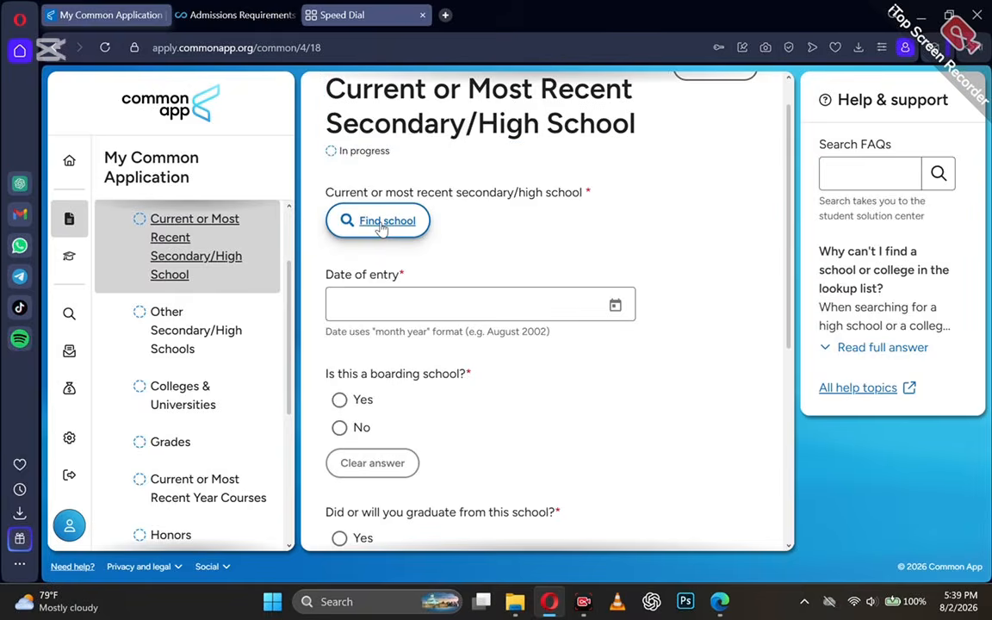
click(378, 222)
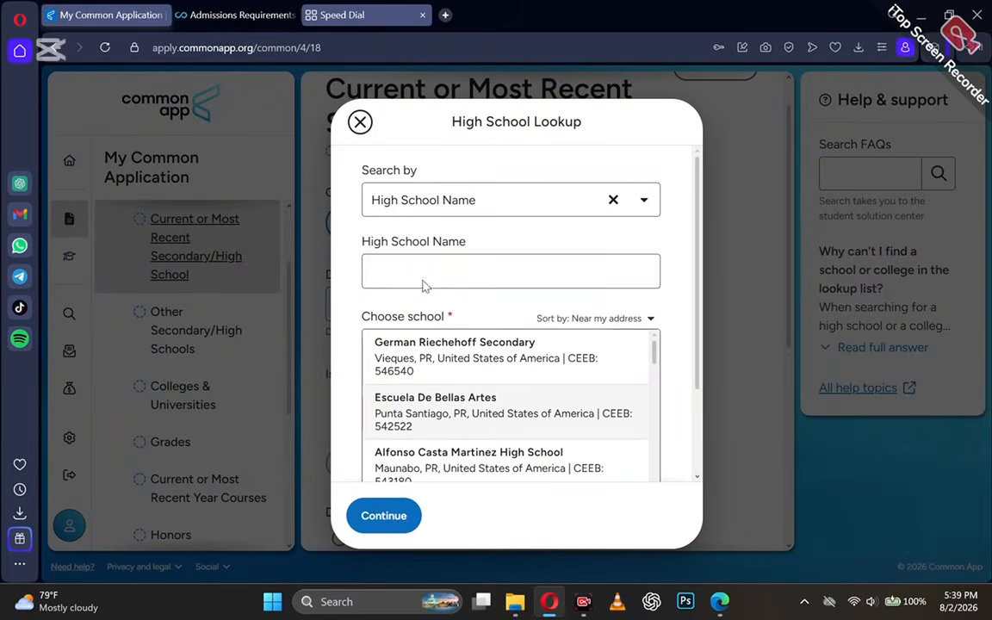
click(424, 285)
text(O)
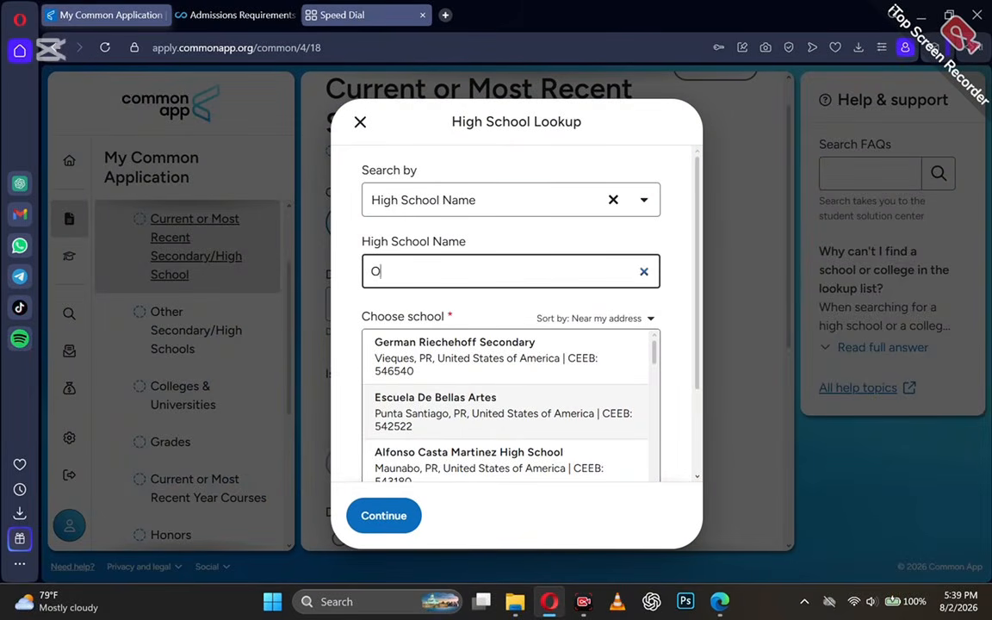
text(buasi S)
text(enior )
text(High Technics)
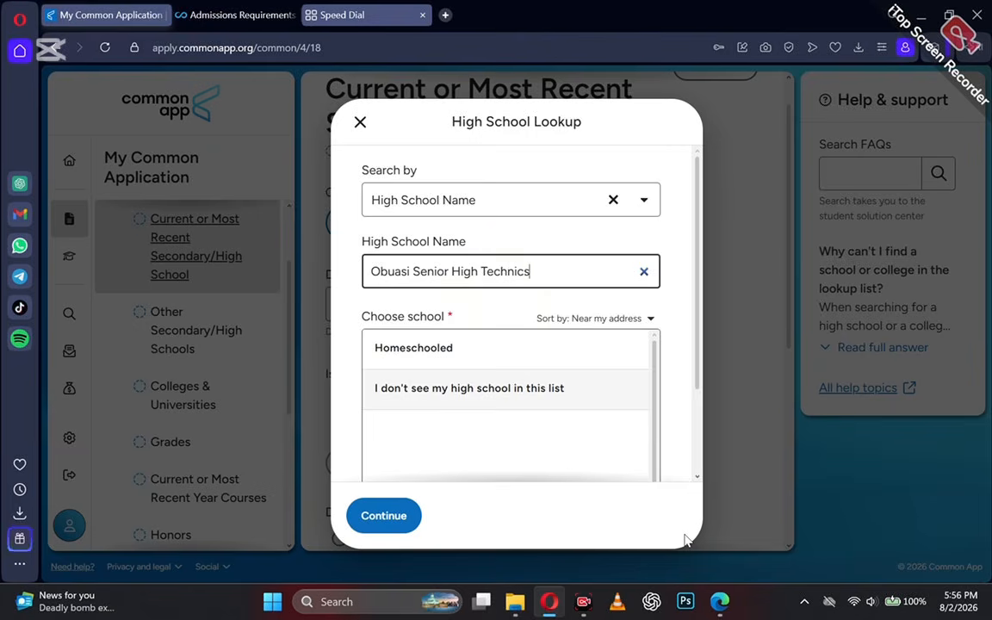
key(BackSpace)
text(al School)
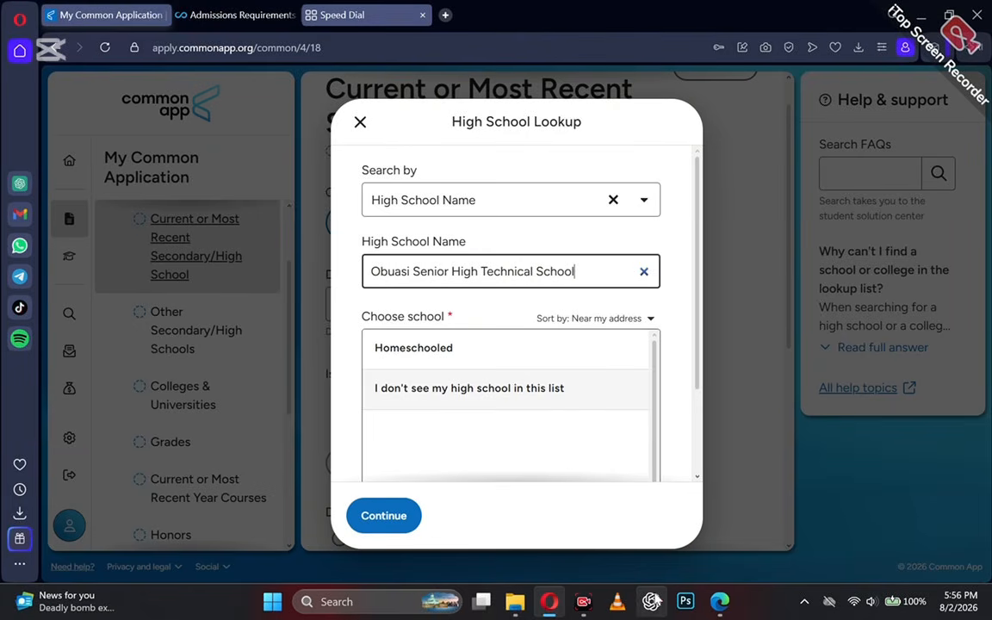
click(437, 389)
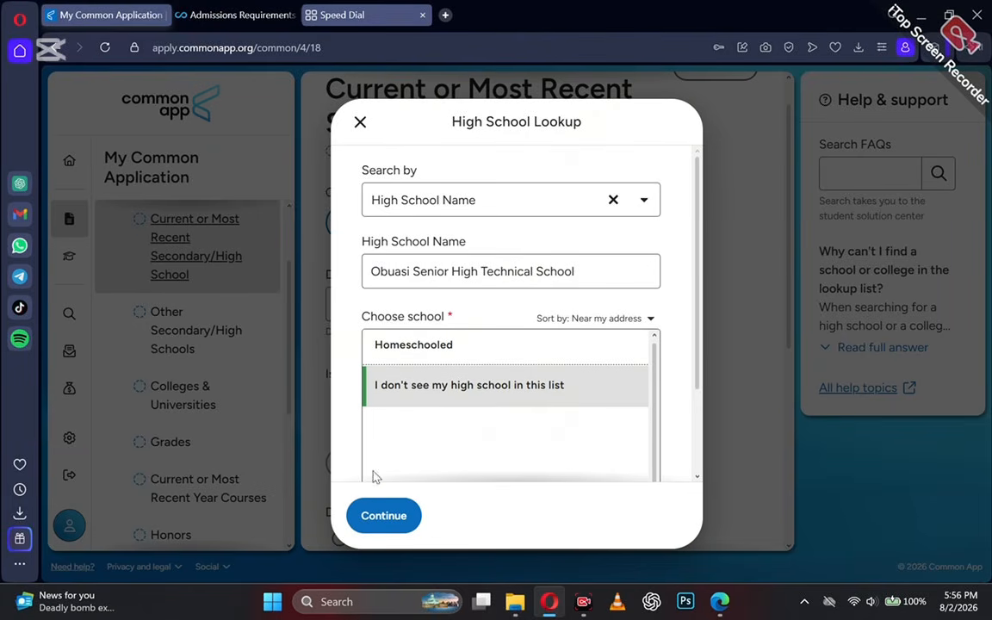
click(373, 514)
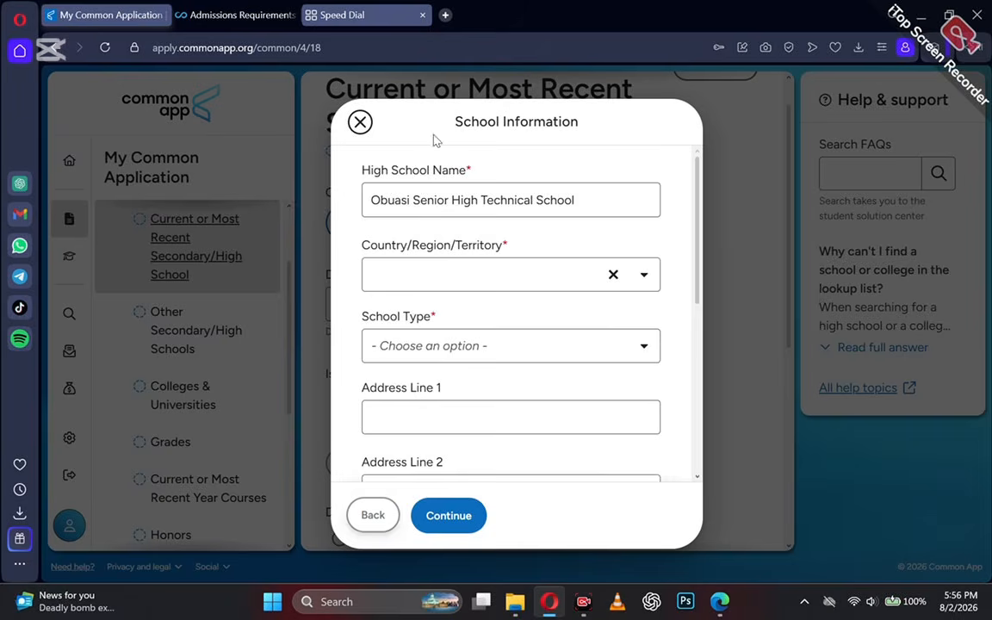
Set the school's country to Ghana and its school type to Public.
click(398, 287)
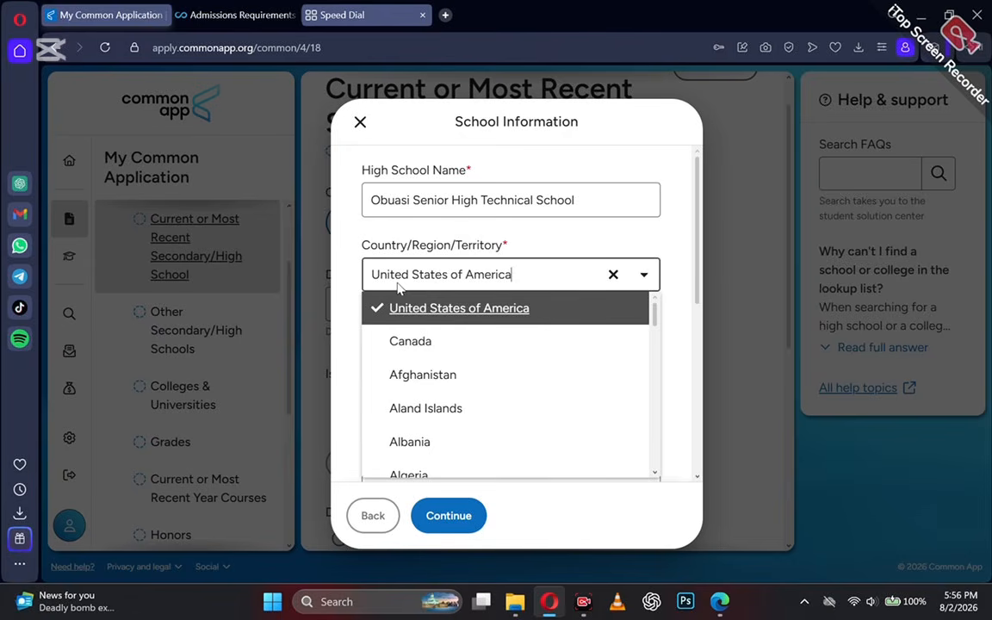
key(ctrl+a)
text(GH)
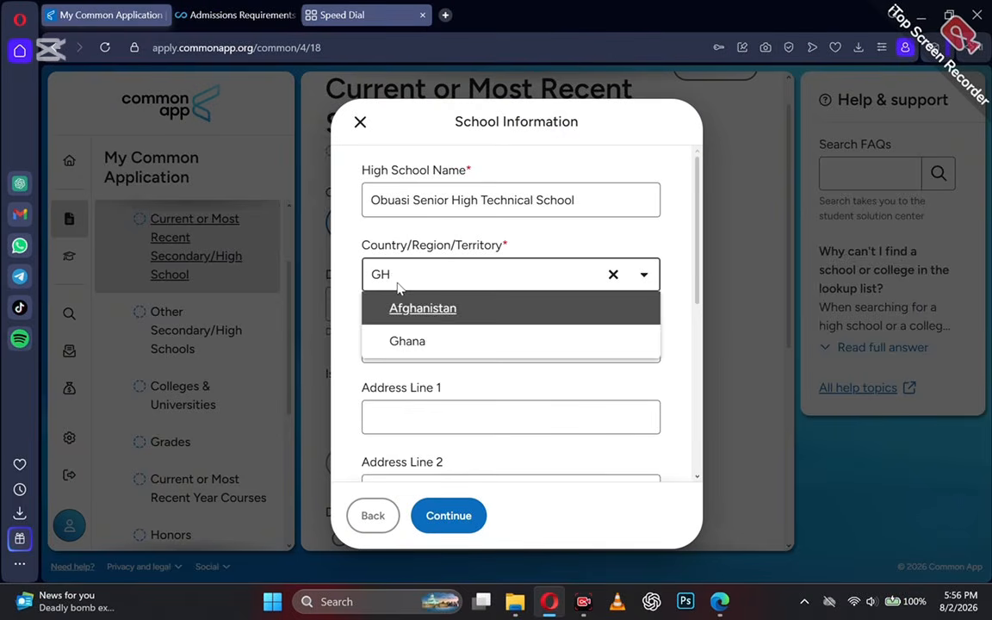
click(399, 340)
click(418, 345)
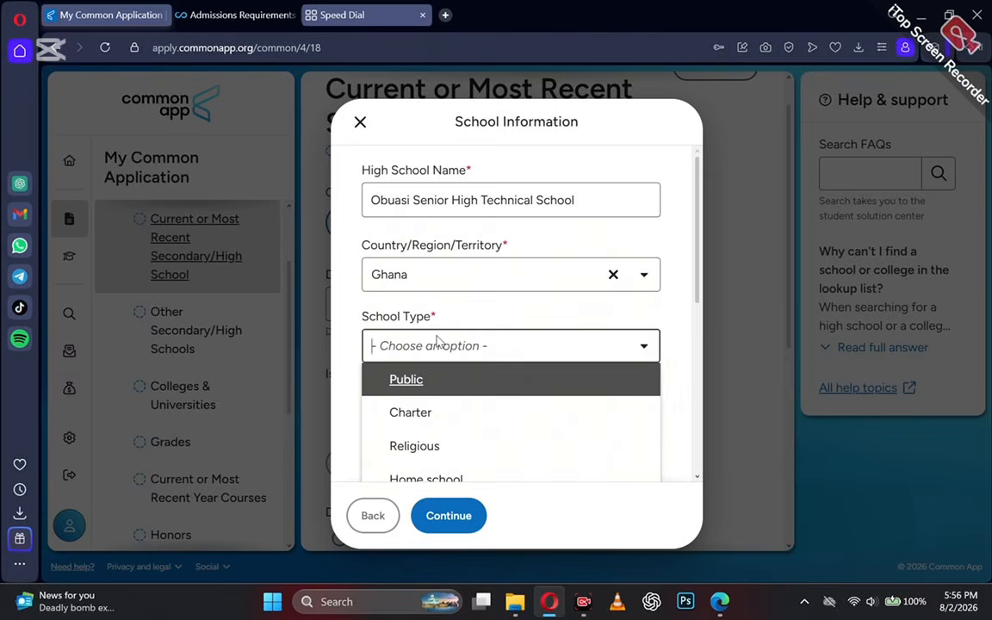
scroll(437, 365, down, 1)
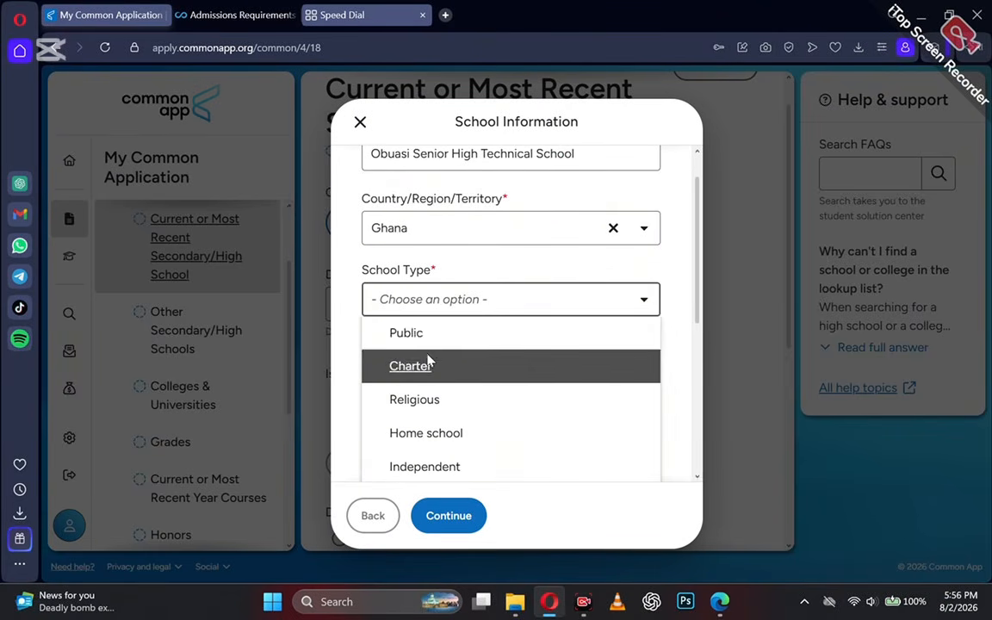
click(397, 336)
scroll(397, 343, down, 1)
Enter city Obuasi, state Ashanti Region and postal code 00233, then submit the school information.
click(403, 313)
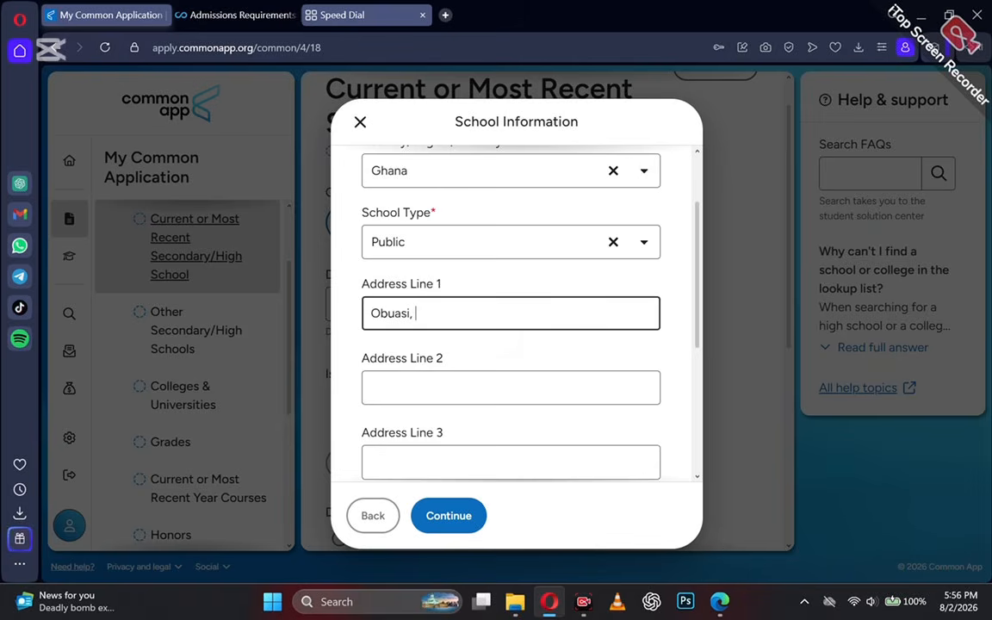
click(407, 389)
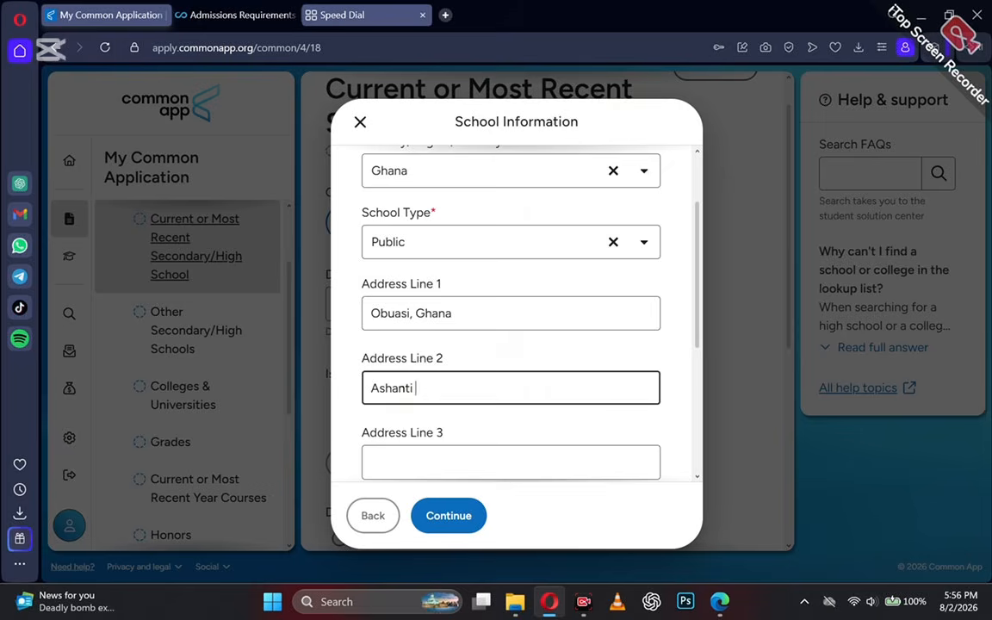
scroll(403, 388, down, 2)
click(392, 413)
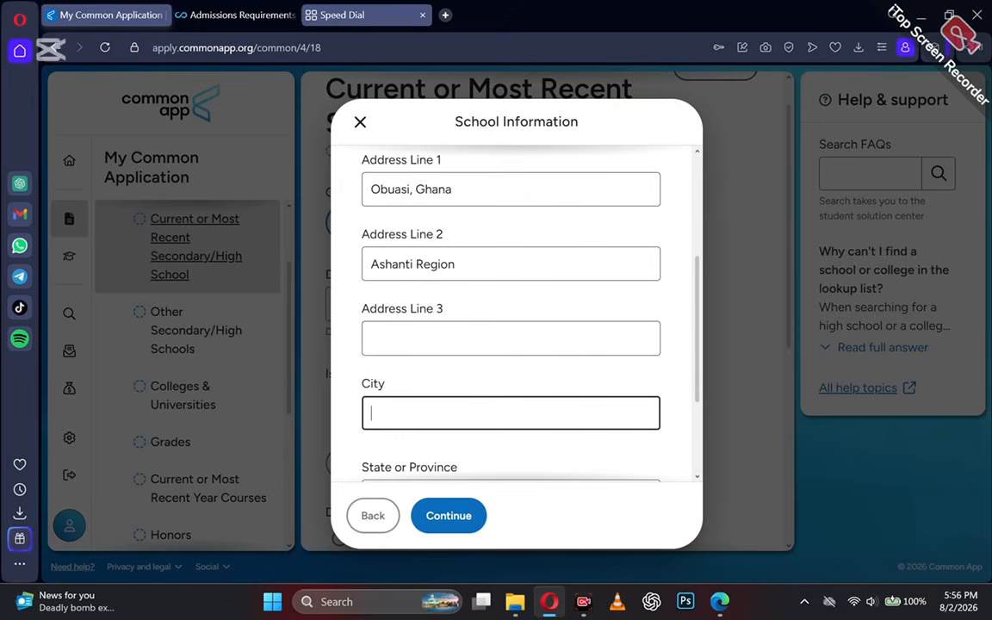
text(Onuasi)
click(385, 414)
key(BackSpace)
text(b)
scroll(410, 359, down, 3)
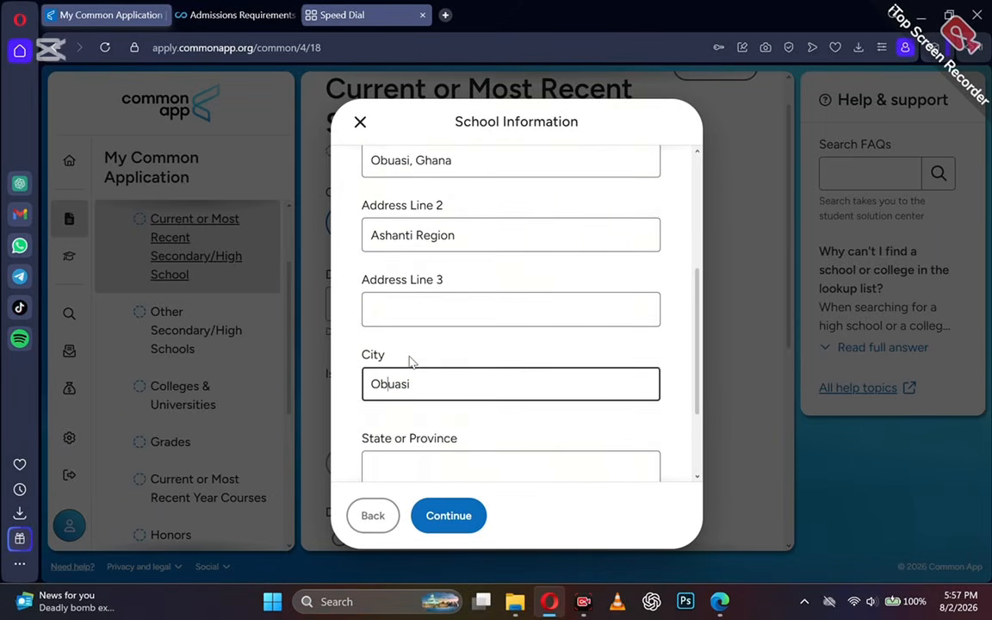
click(396, 353)
text(Ashanti )
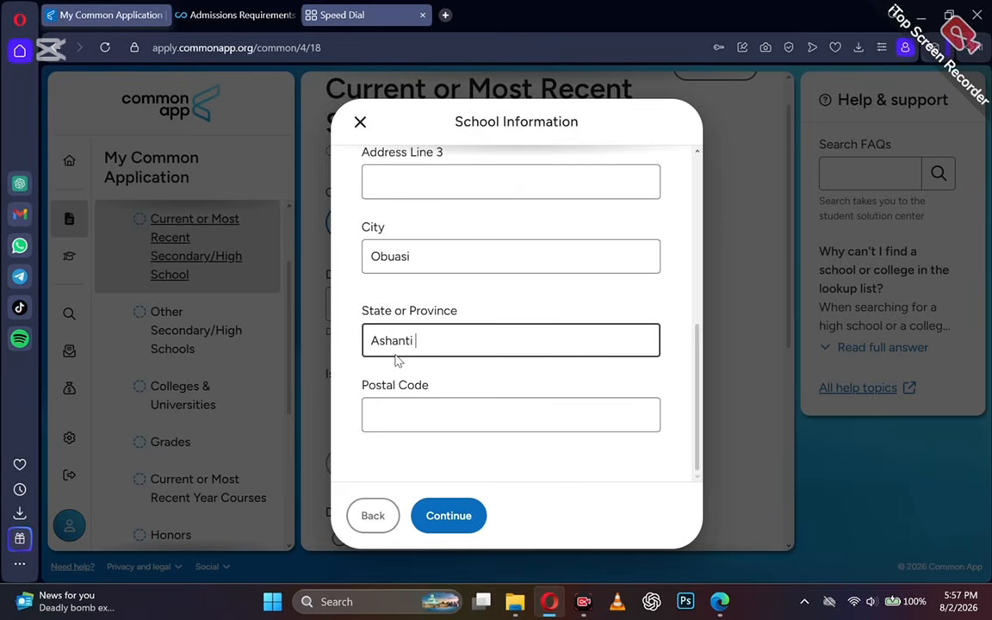
text(Region)
key(Tab)
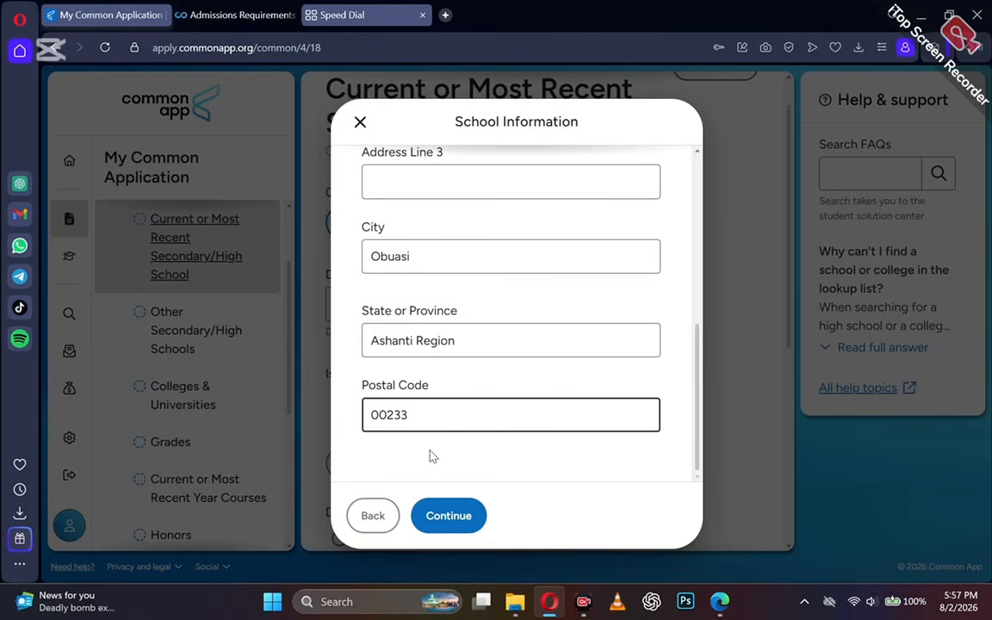
click(447, 515)
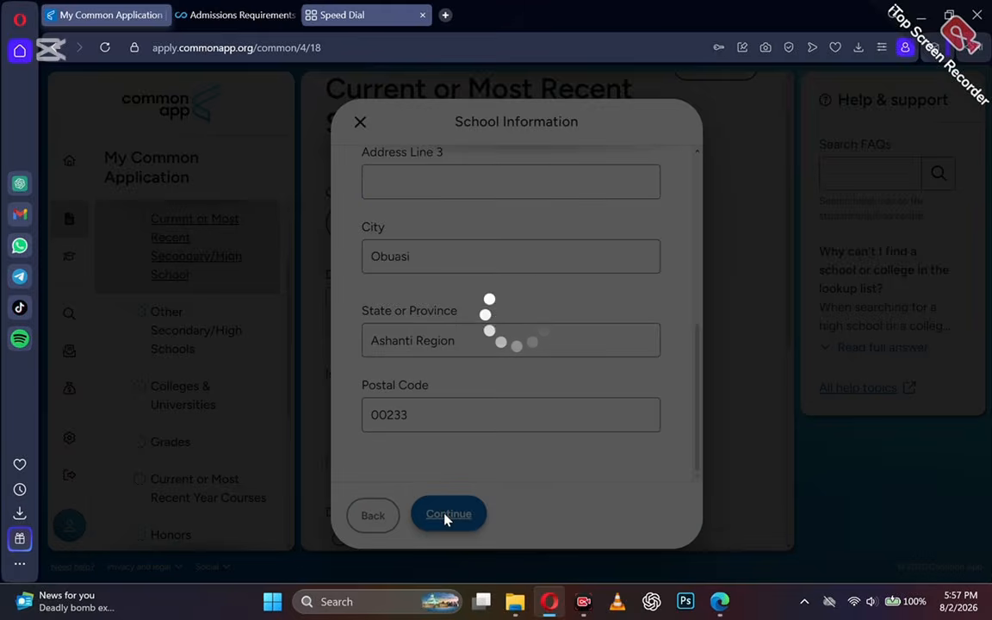
Enter April 2024 as the date of entry and mark the school as boarding.
scroll(379, 455, down, 1)
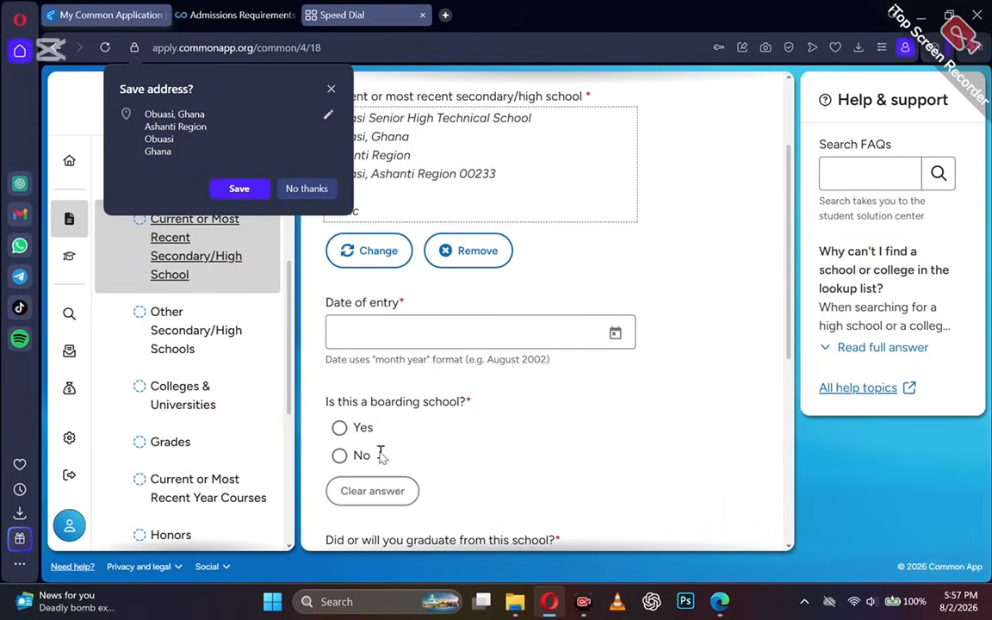
click(501, 329)
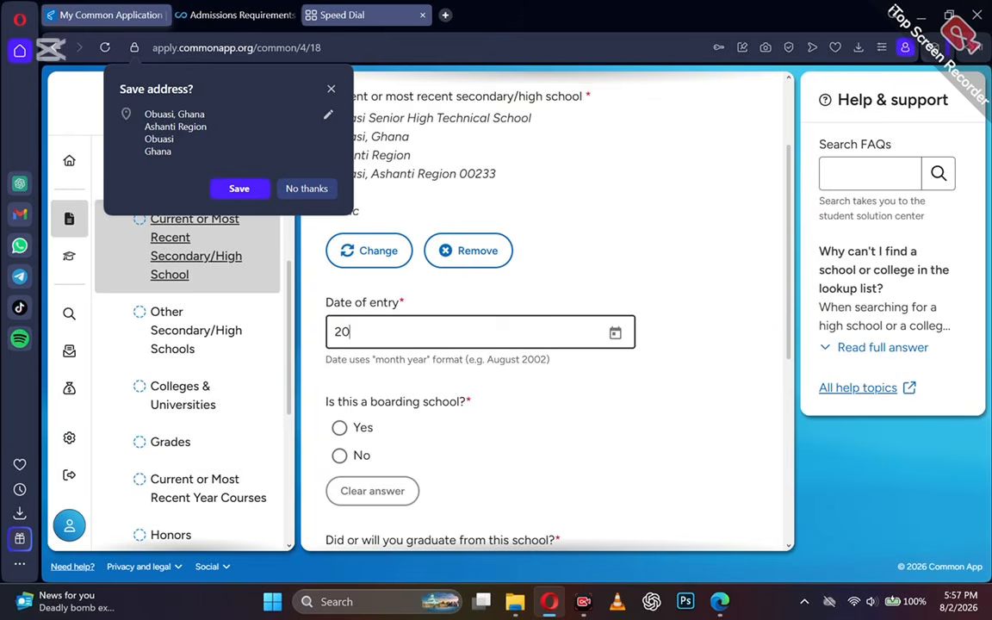
scroll(317, 376, down, 1)
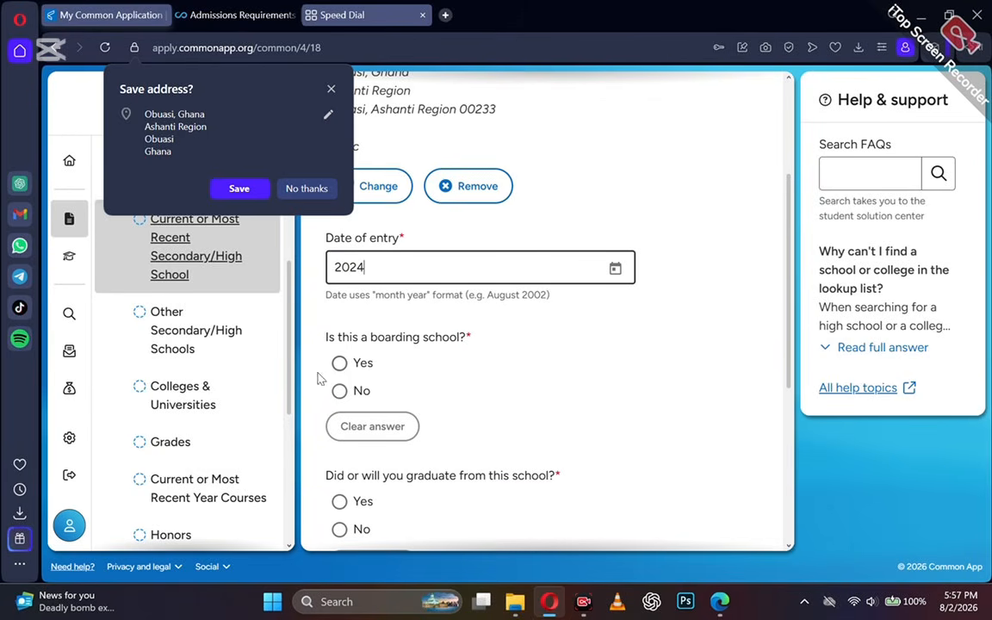
click(341, 365)
scroll(340, 370, down, 1)
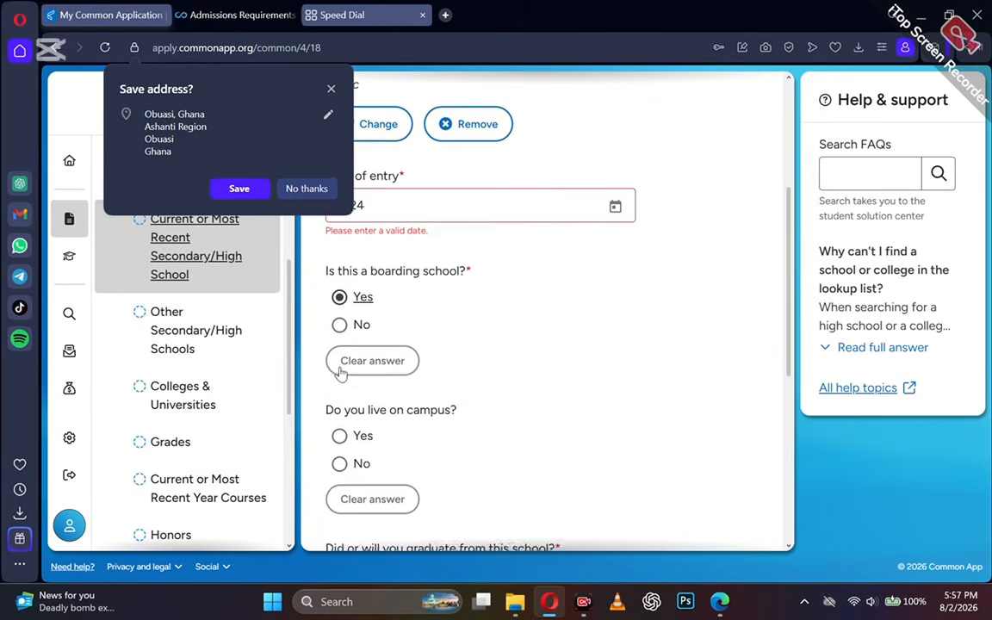
click(362, 205)
text(April)
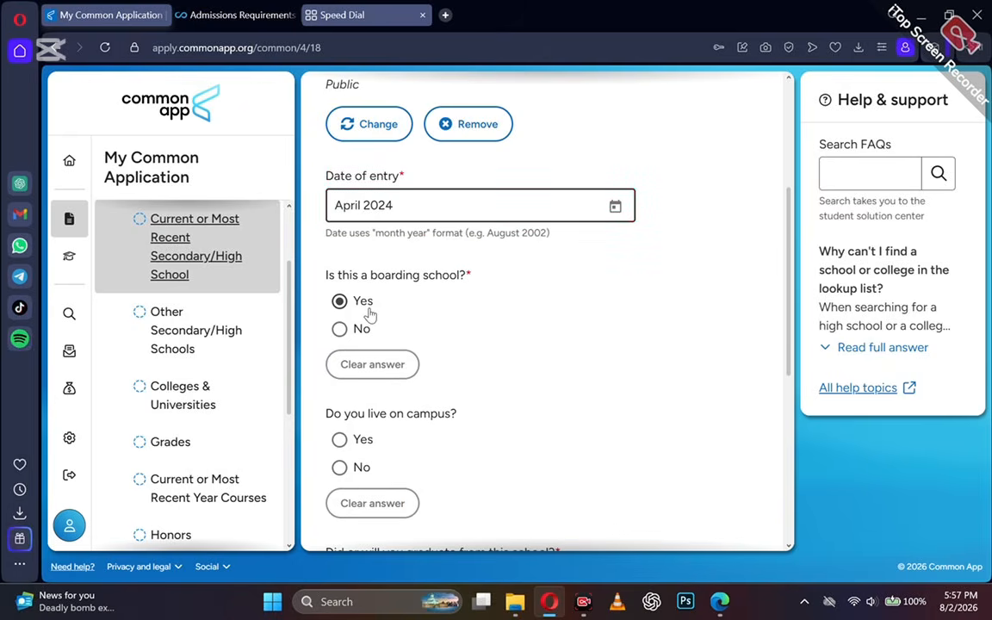
Answer yes to living on campus and graduating in September 2024, with no change in progression.
scroll(371, 315, down, 2)
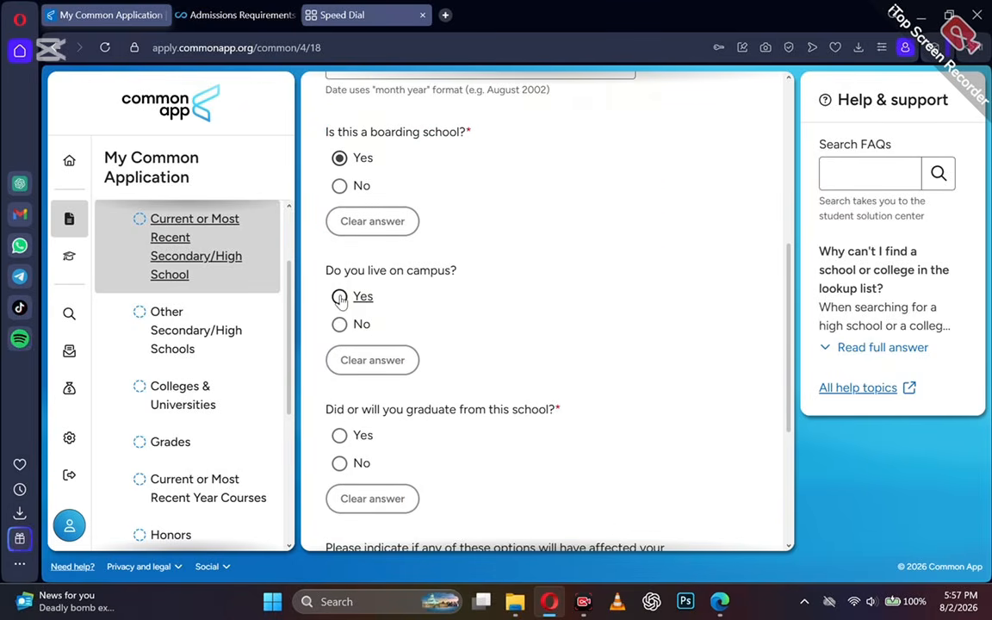
click(340, 297)
scroll(336, 297, down, 2)
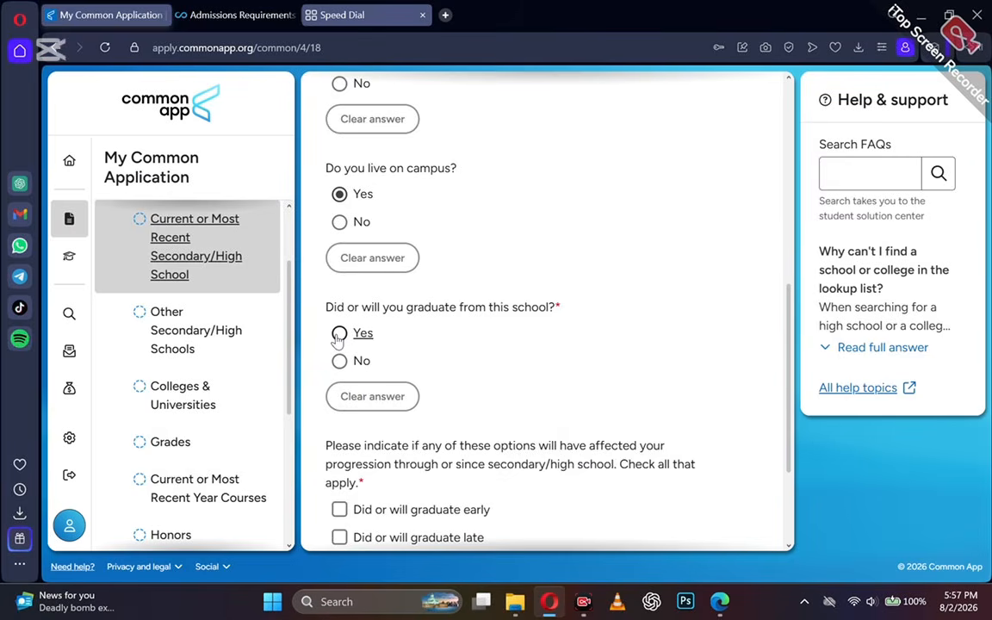
click(337, 340)
scroll(336, 341, down, 1)
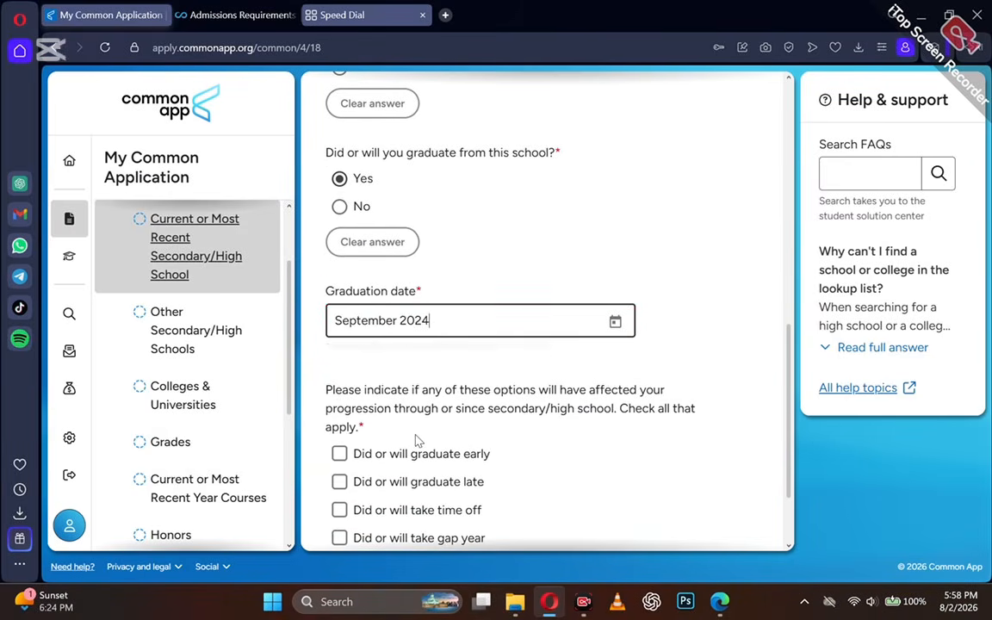
scroll(416, 442, down, 2)
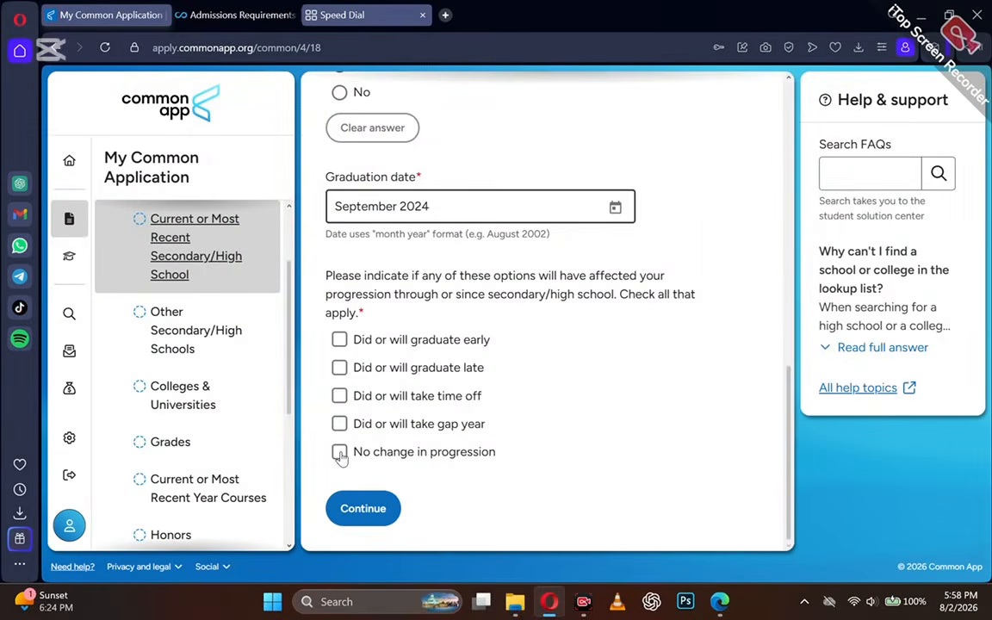
click(339, 452)
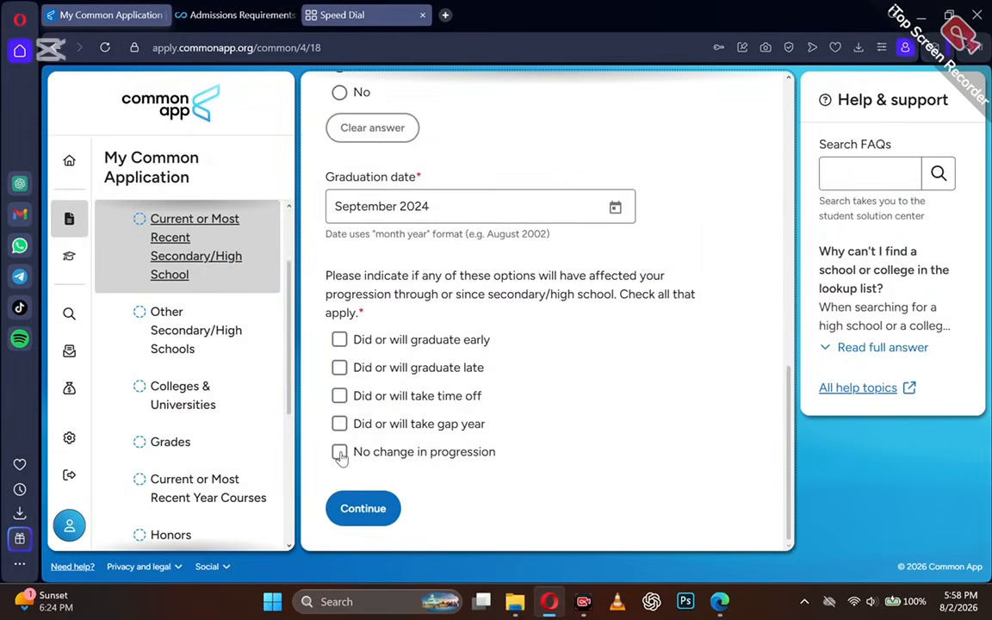
click(347, 505)
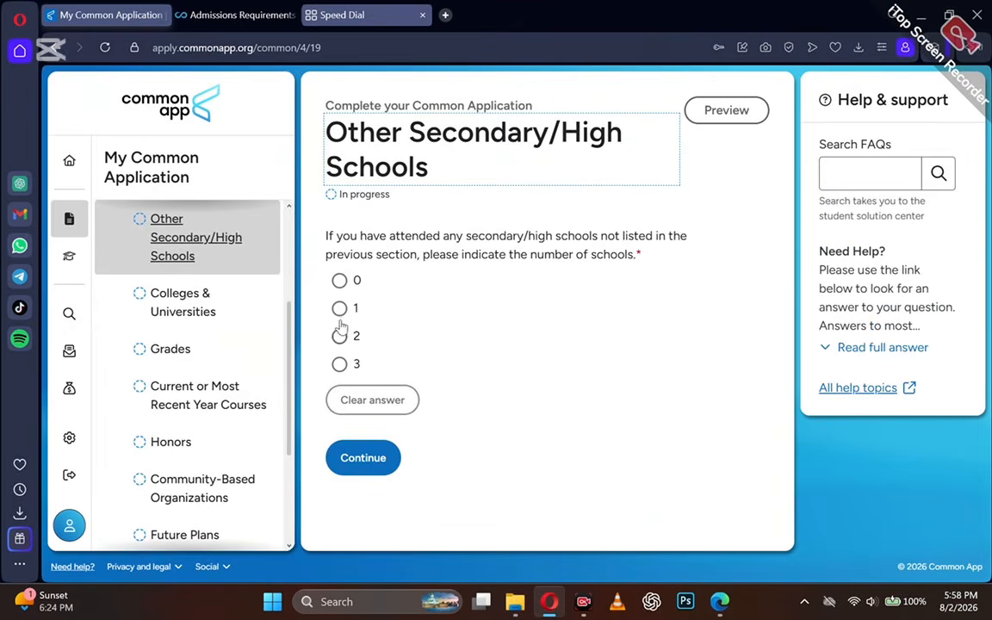
Change the number of colleges attended from 1 to 0 and continue to Grades.
click(340, 276)
scroll(368, 448, down, 2)
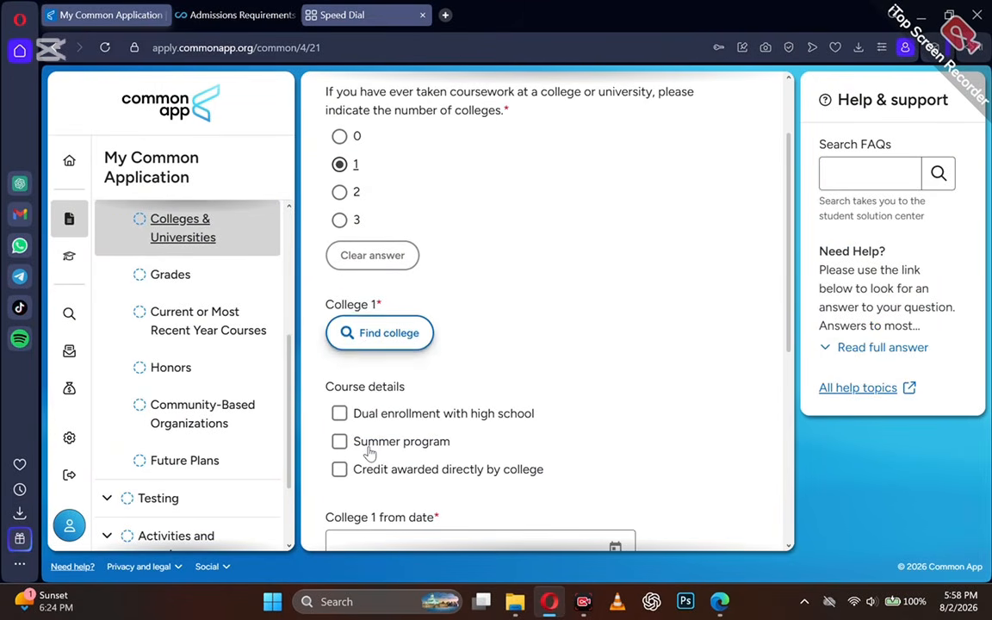
scroll(344, 497, down, 1)
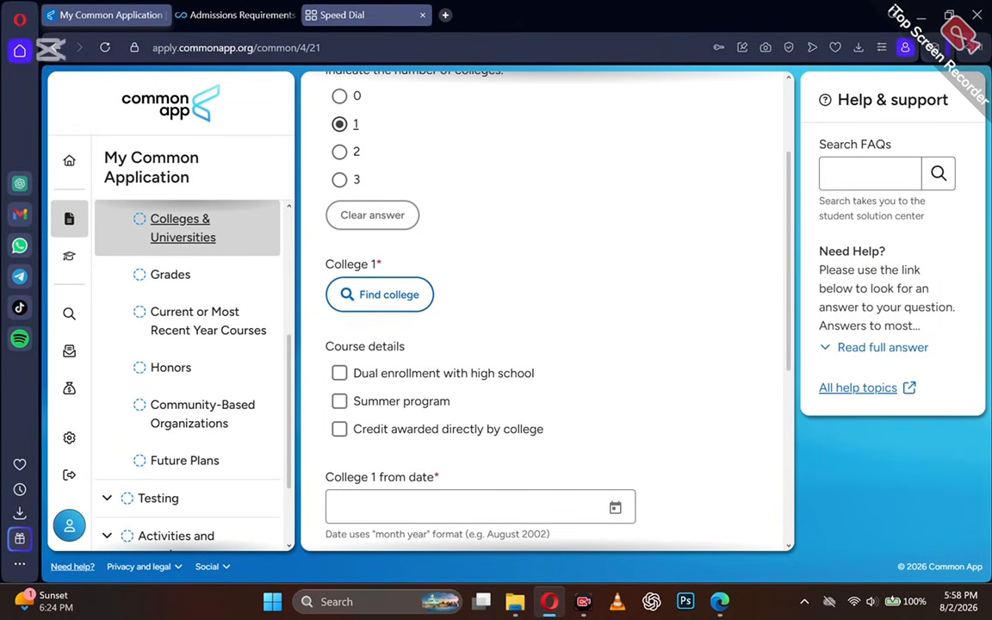
scroll(344, 496, down, 4)
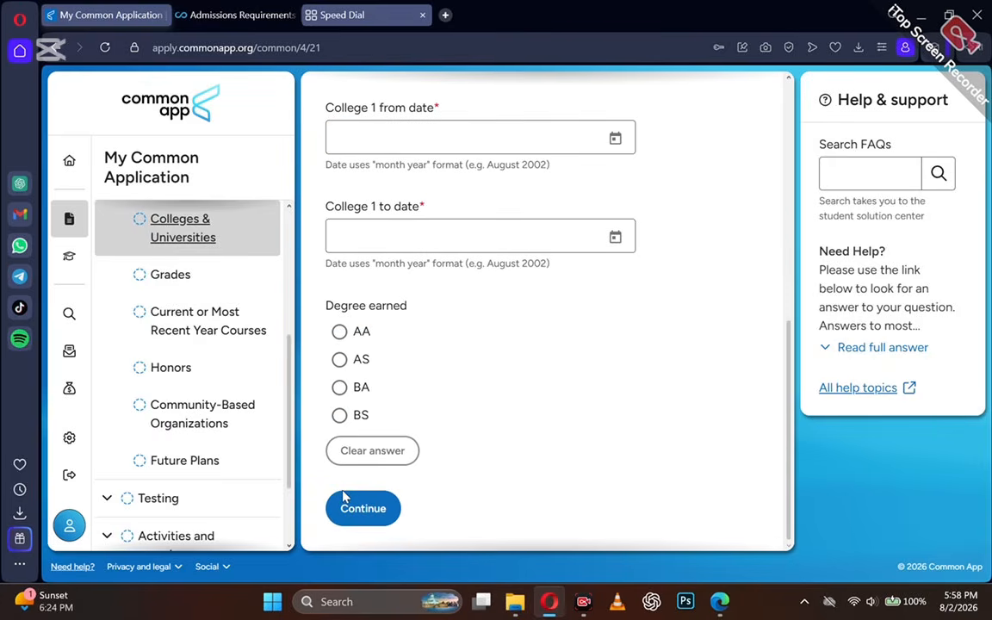
scroll(344, 497, up, 1)
scroll(343, 497, up, 5)
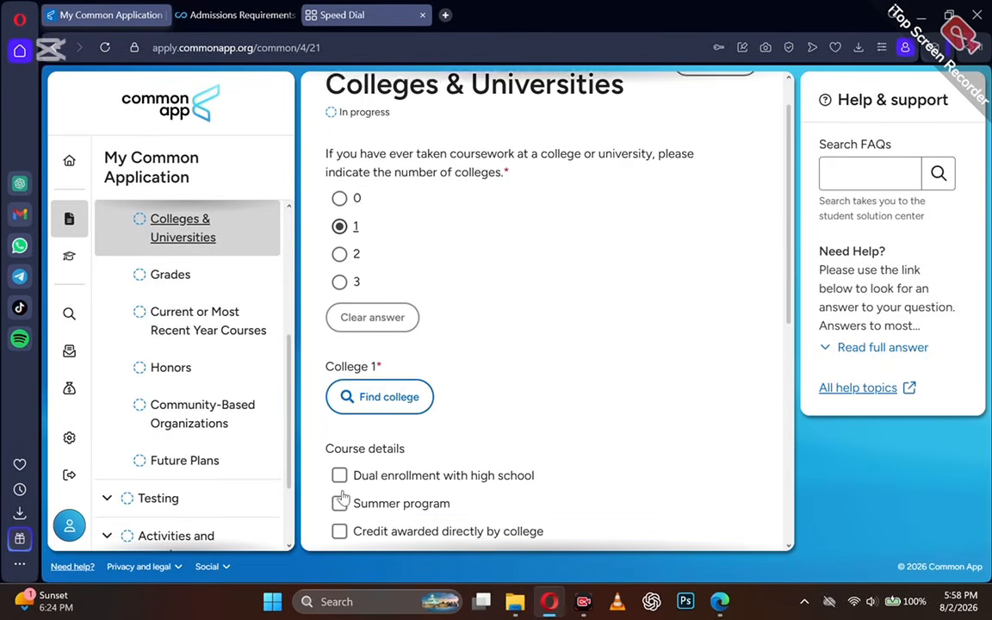
click(339, 198)
click(351, 424)
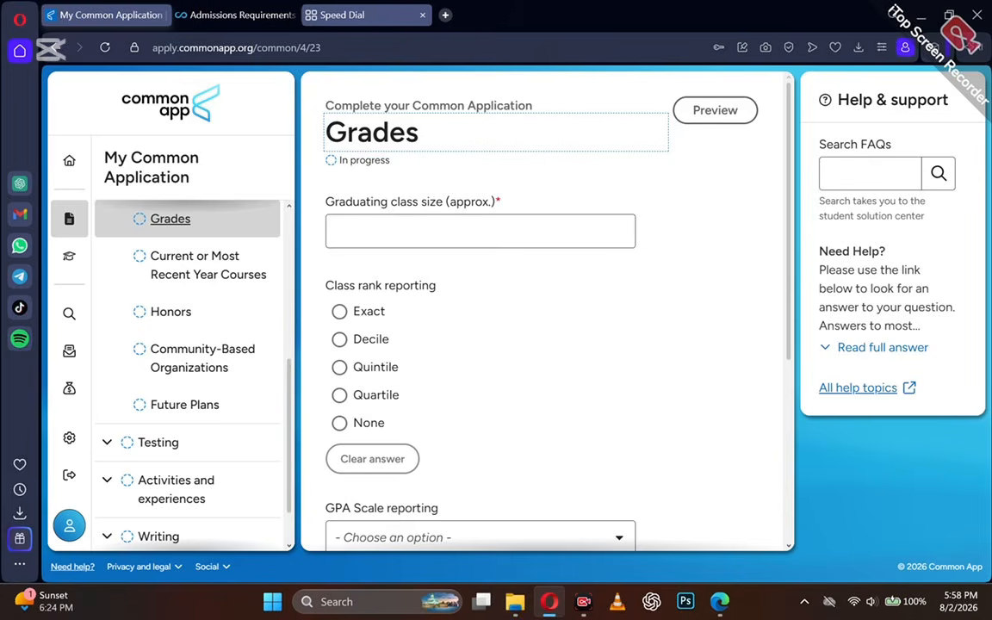
Enter graduating class size 241 and an exact, unweighted class rank of 2.
key(Tab)
text(242)
key(BackSpace)
text(1)
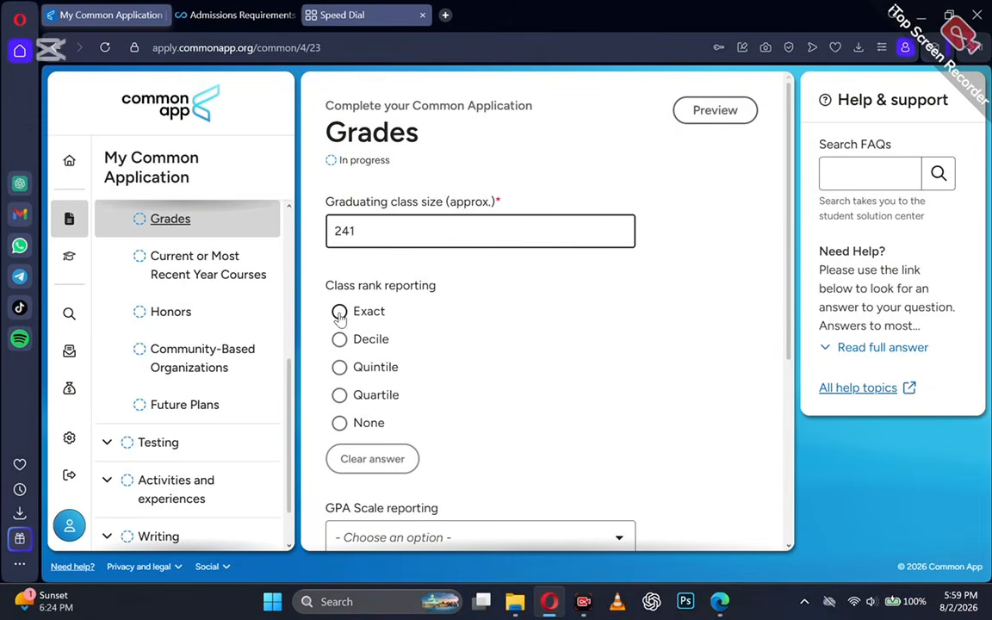
click(339, 313)
scroll(341, 319, down, 2)
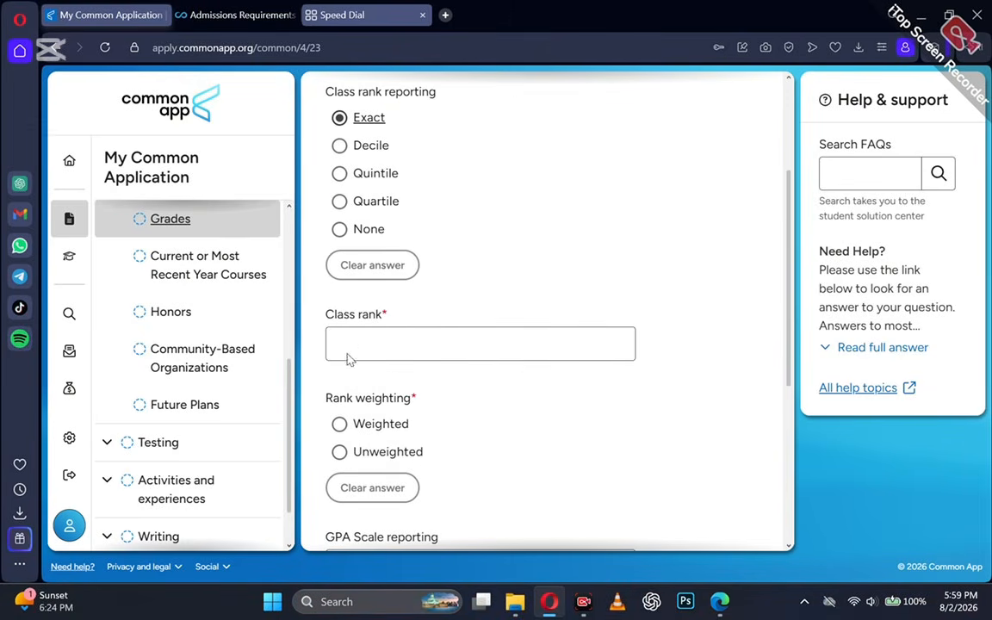
click(349, 359)
text(2)
scroll(525, 513, down, 1)
click(337, 385)
Set the GPA scale to 4 with a cumulative GPA of 3.95 and continue.
scroll(341, 393, down, 2)
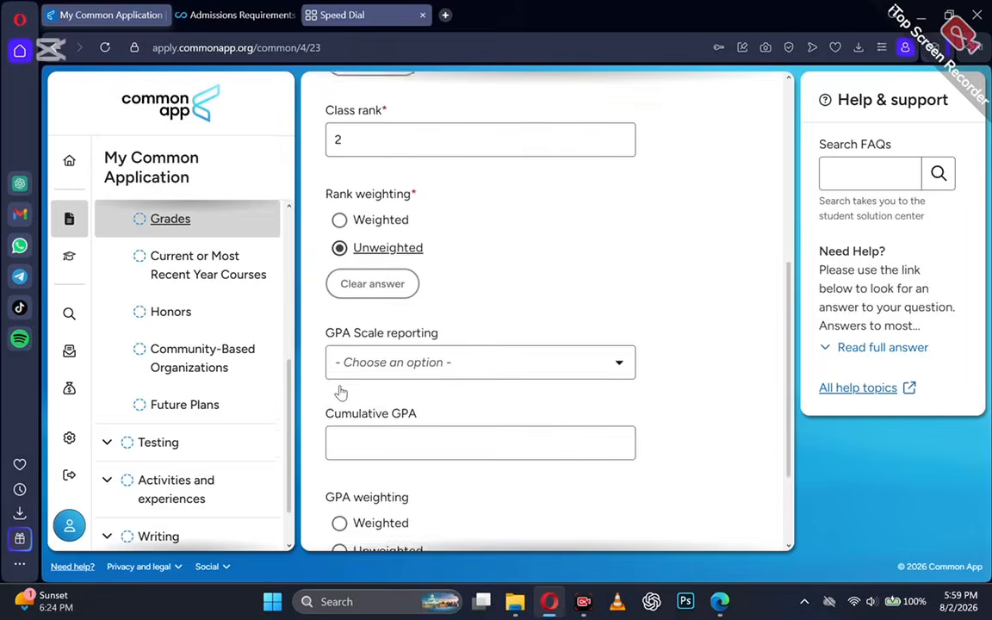
click(343, 362)
click(374, 398)
click(374, 443)
text(3.)
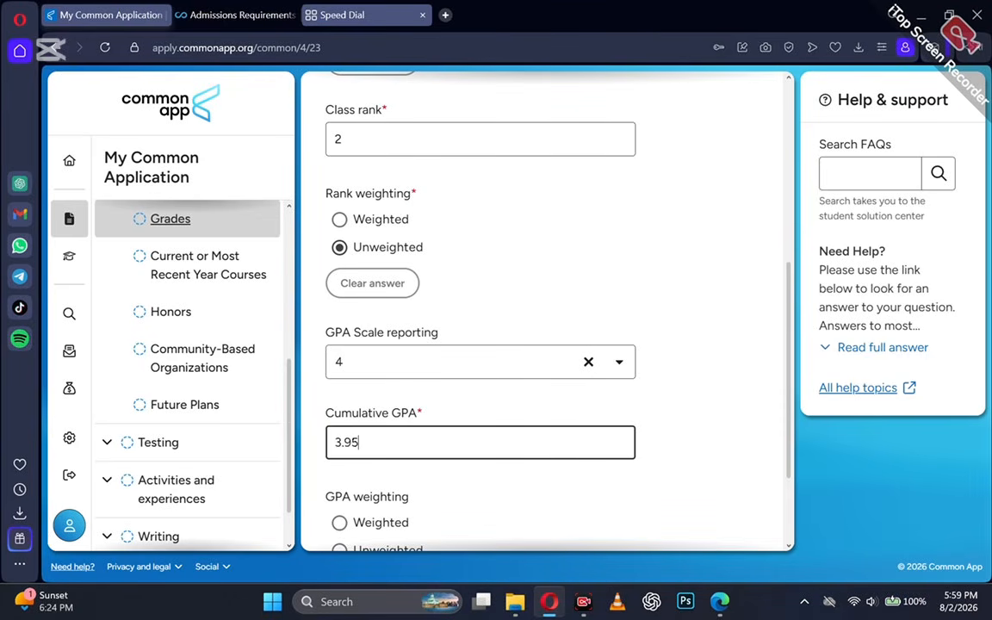
text(95)
scroll(372, 508, down, 2)
click(372, 508)
Report 8 current-year courses on a semester scheduling system.
click(380, 262)
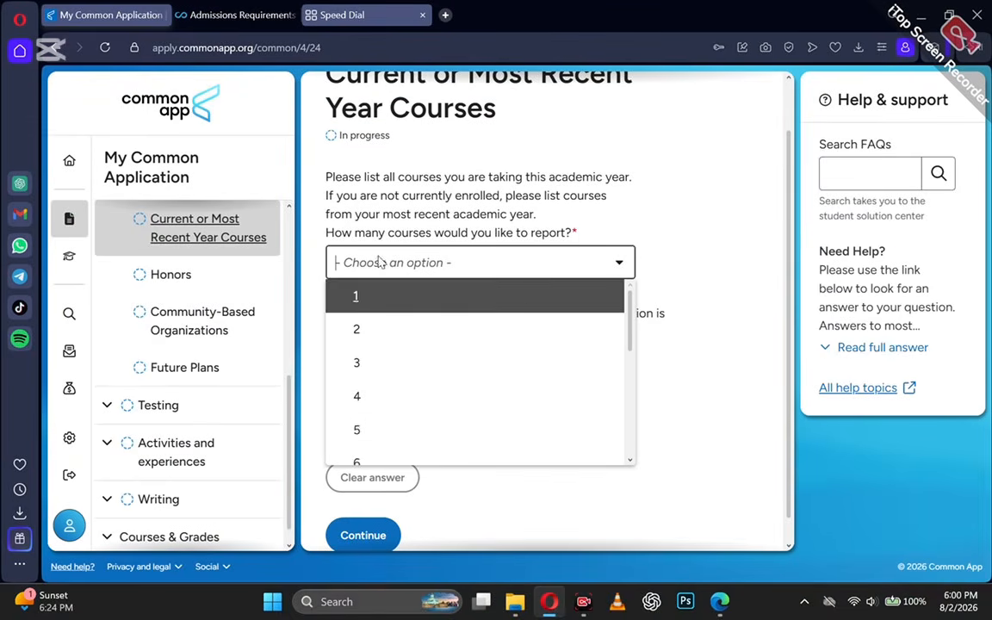
scroll(379, 414, down, 2)
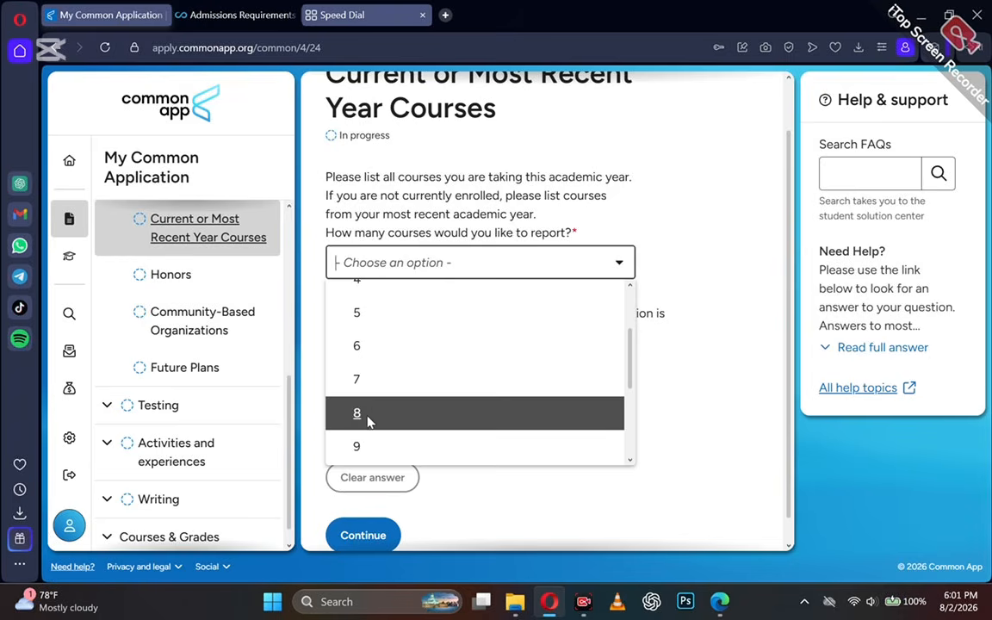
click(368, 419)
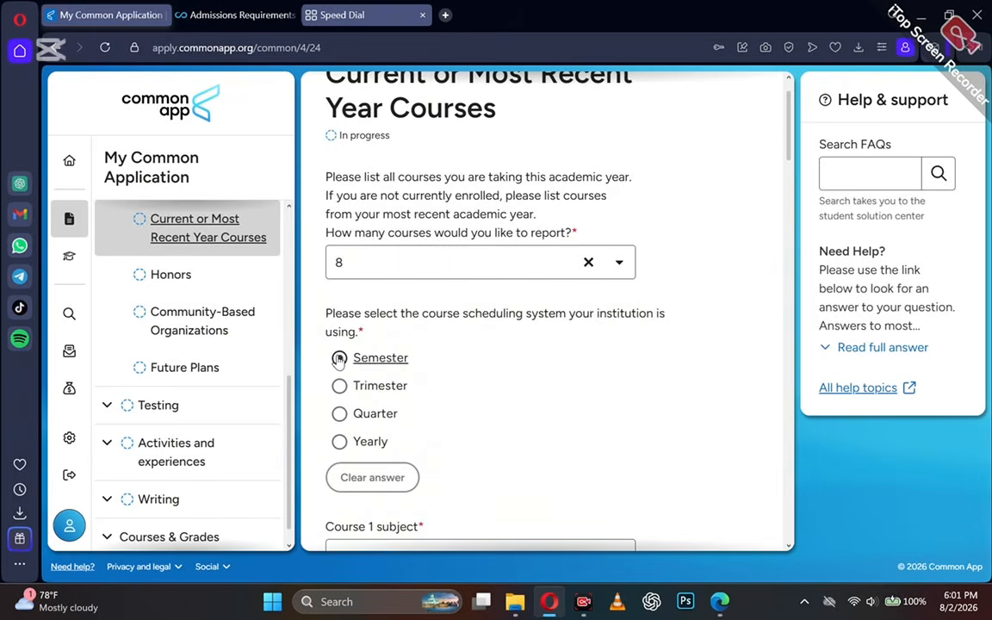
click(339, 357)
scroll(339, 358, down, 3)
Add Course 1 as Physics, named 'Physics', at Regular/Standard level.
click(337, 359)
text(Phy)
click(360, 372)
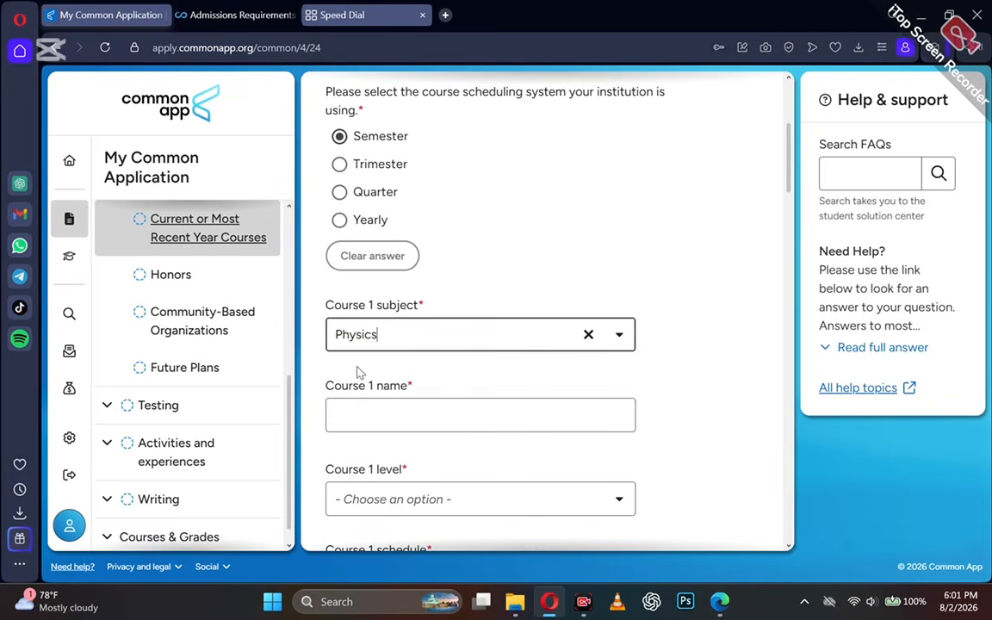
click(355, 427)
text(Ph)
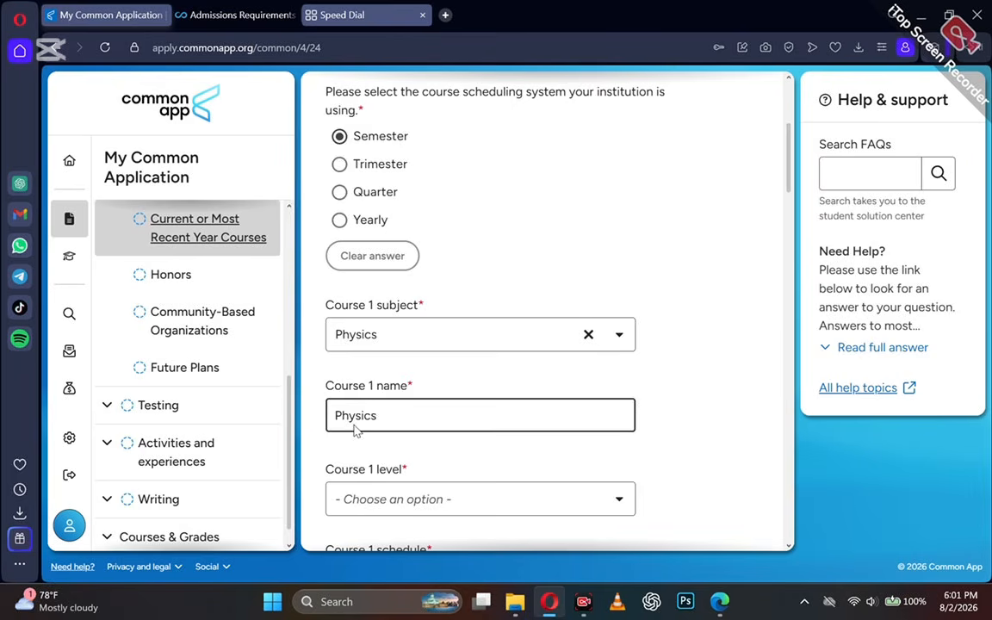
text(ysics)
scroll(399, 354, down, 2)
click(401, 348)
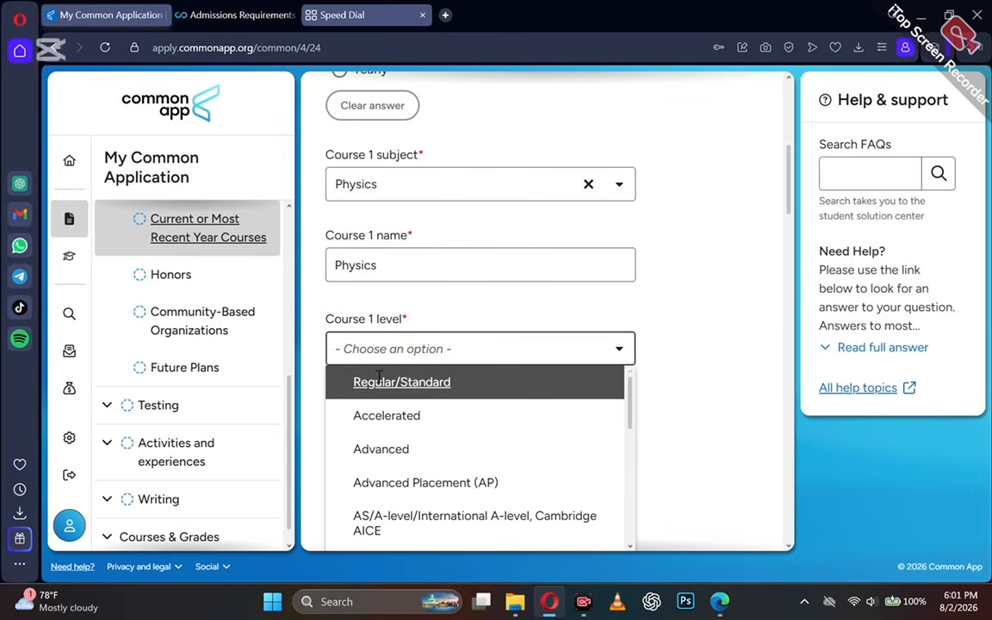
click(379, 378)
Set Course 1's schedule to Full Year only, removing both semester entries.
scroll(372, 422, down, 2)
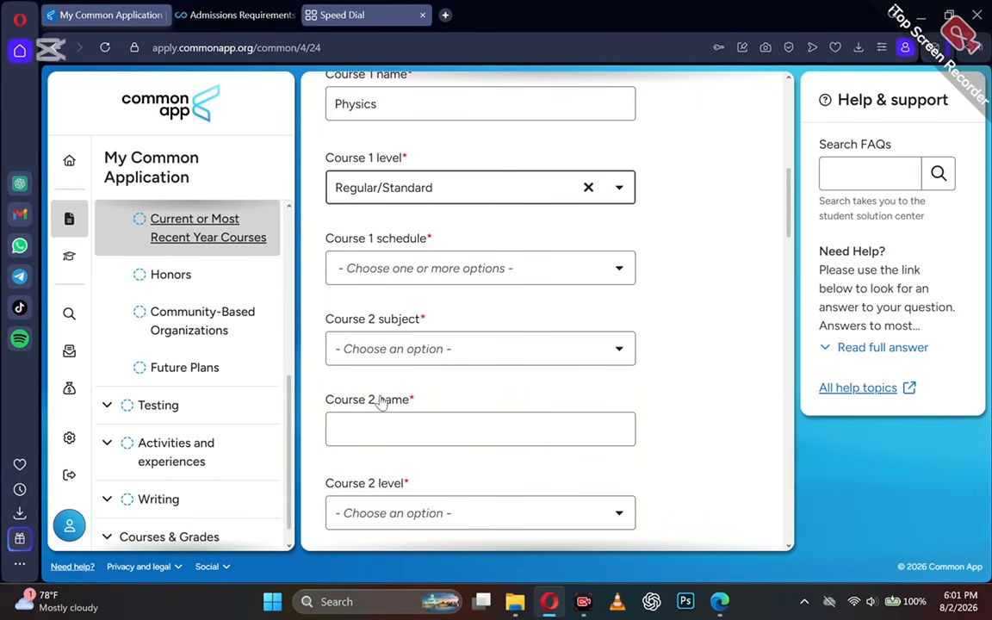
click(388, 272)
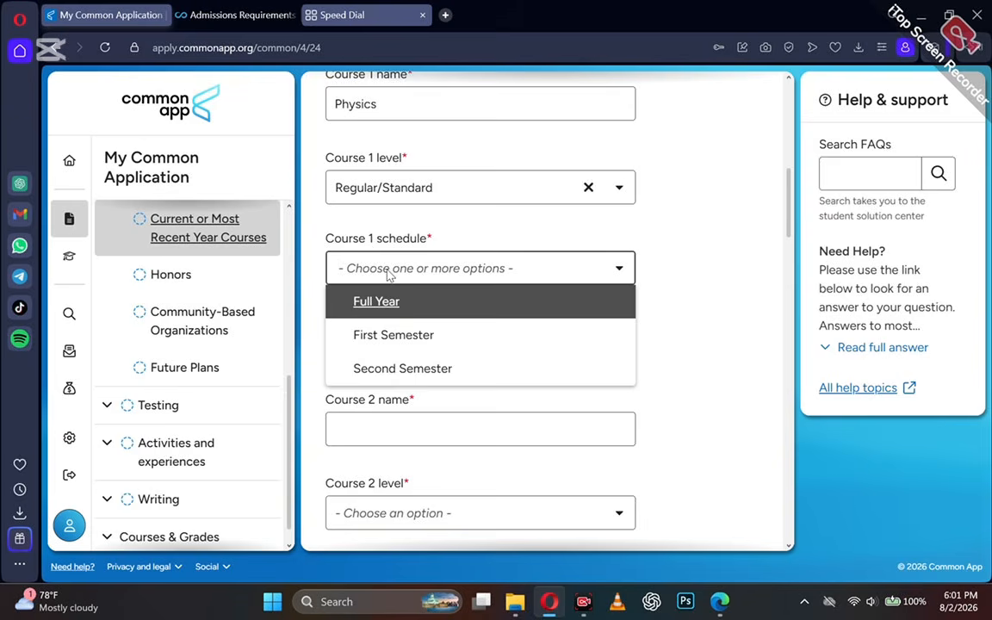
click(360, 300)
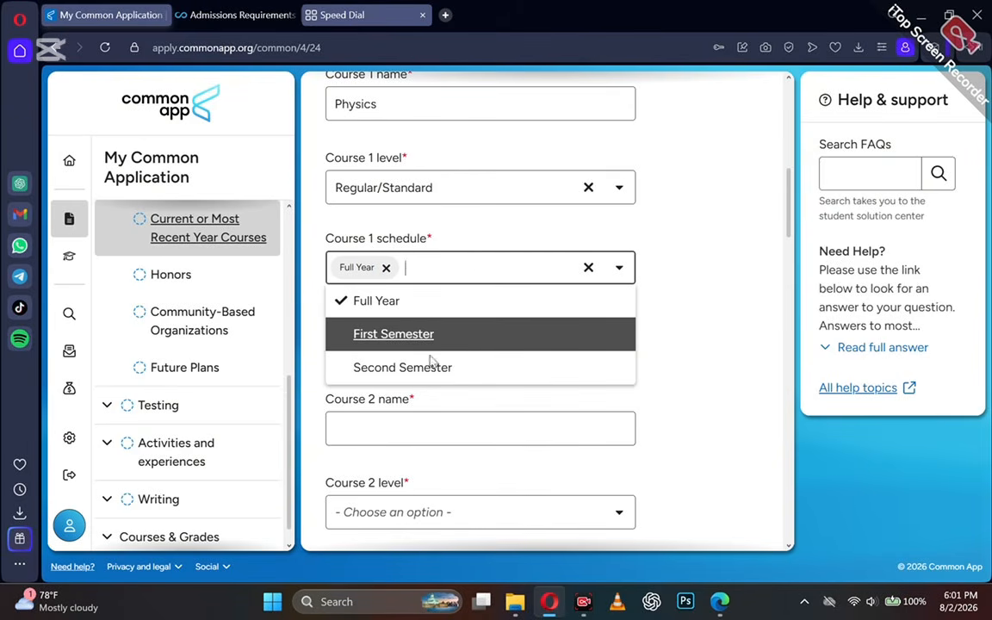
click(465, 351)
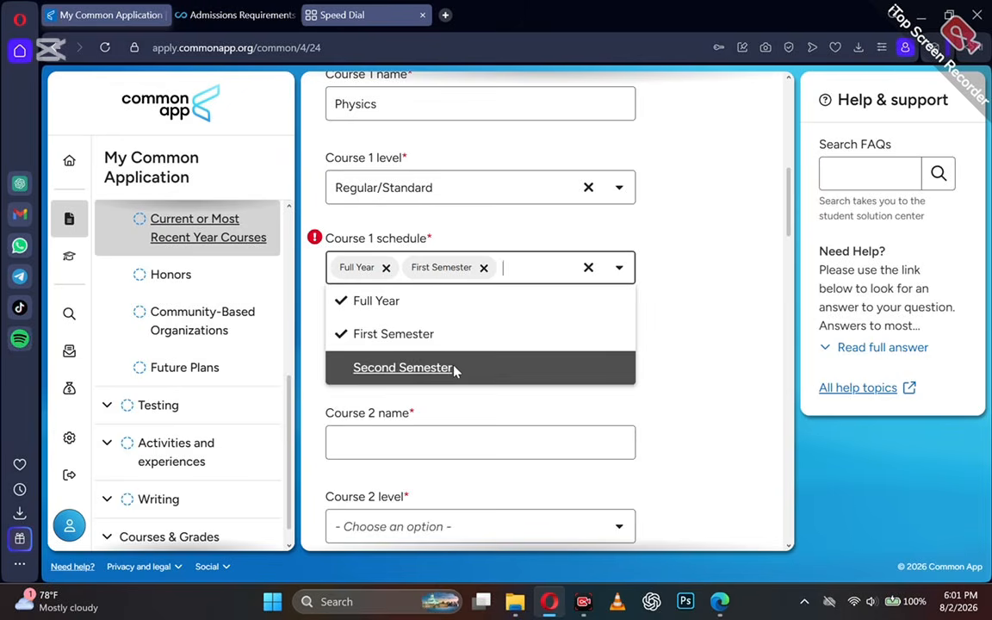
click(457, 369)
click(634, 401)
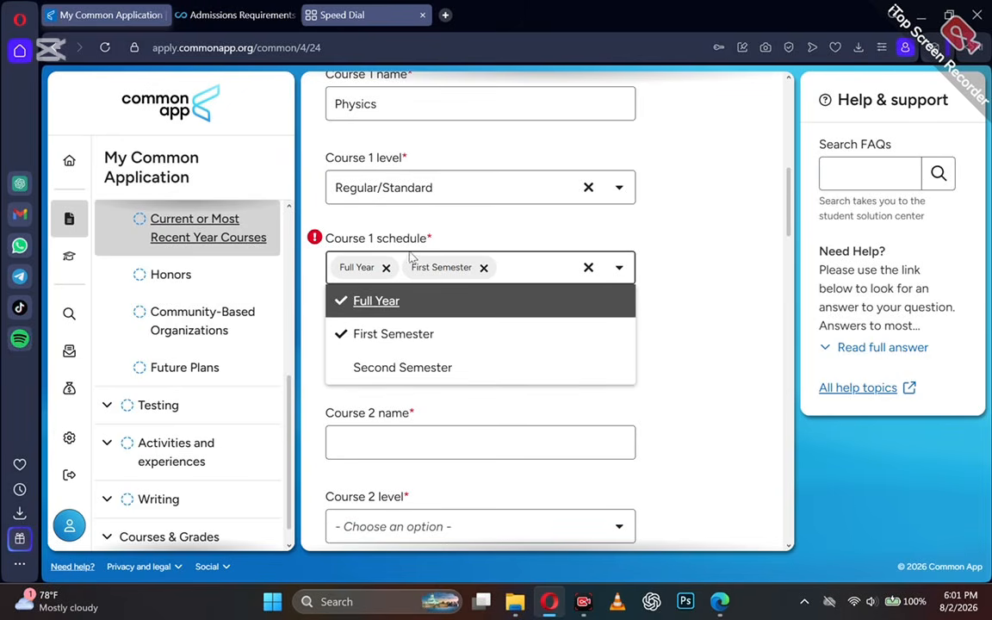
click(483, 267)
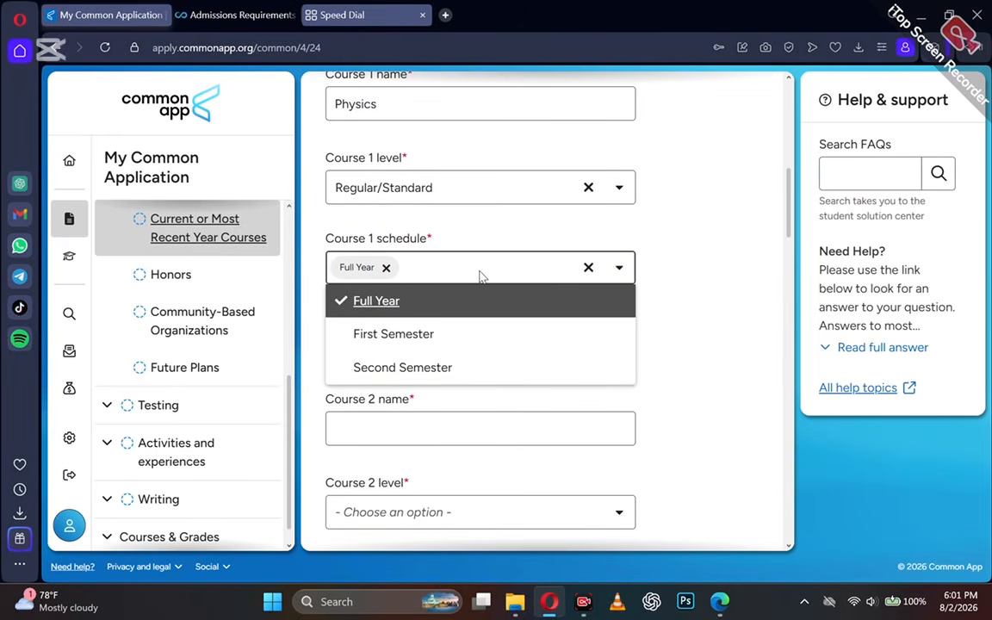
click(704, 398)
Add Course 2 as Chemistry, named 'Chemistry', Regular/Standard level, Full Year.
click(349, 348)
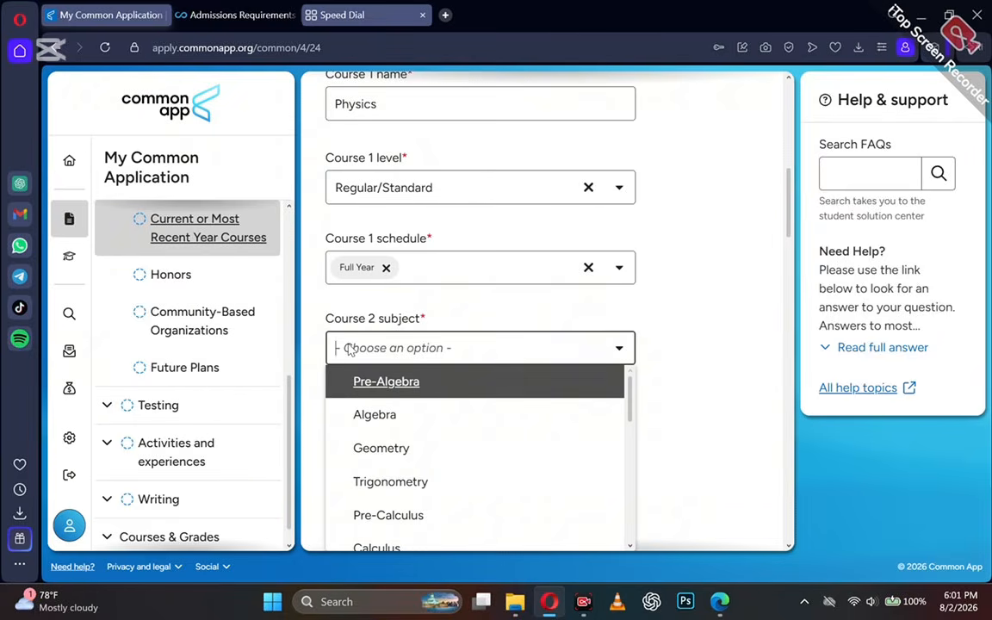
text(Chemistry)
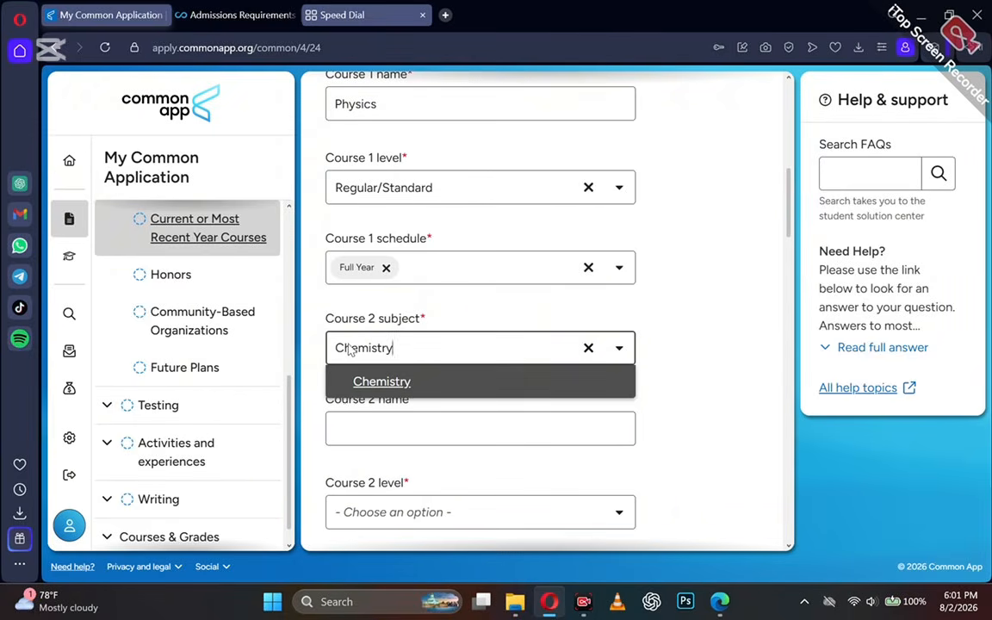
click(378, 383)
click(379, 428)
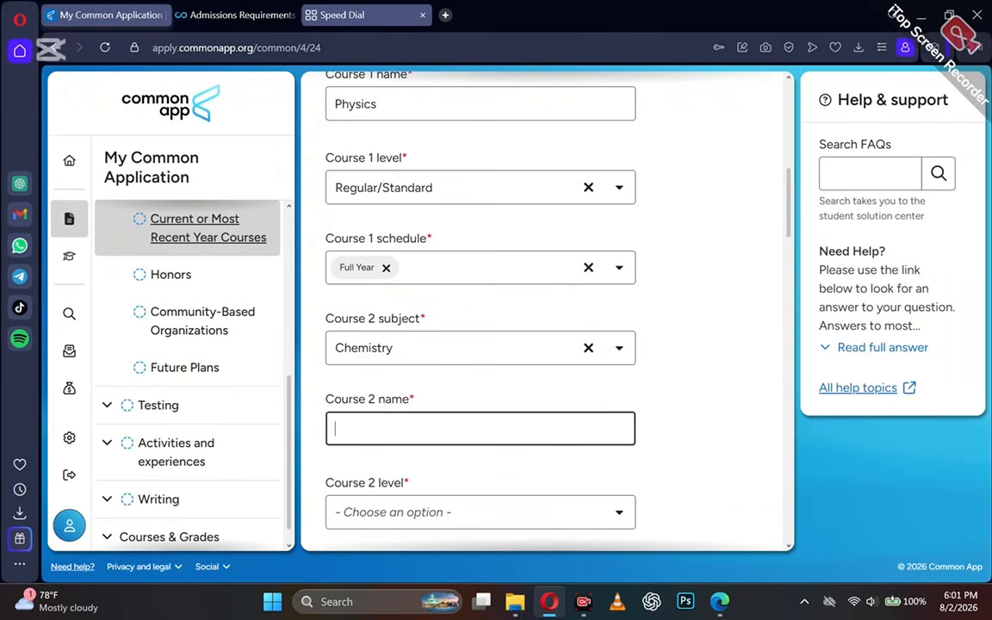
text(Chemistry)
scroll(373, 473, down, 1)
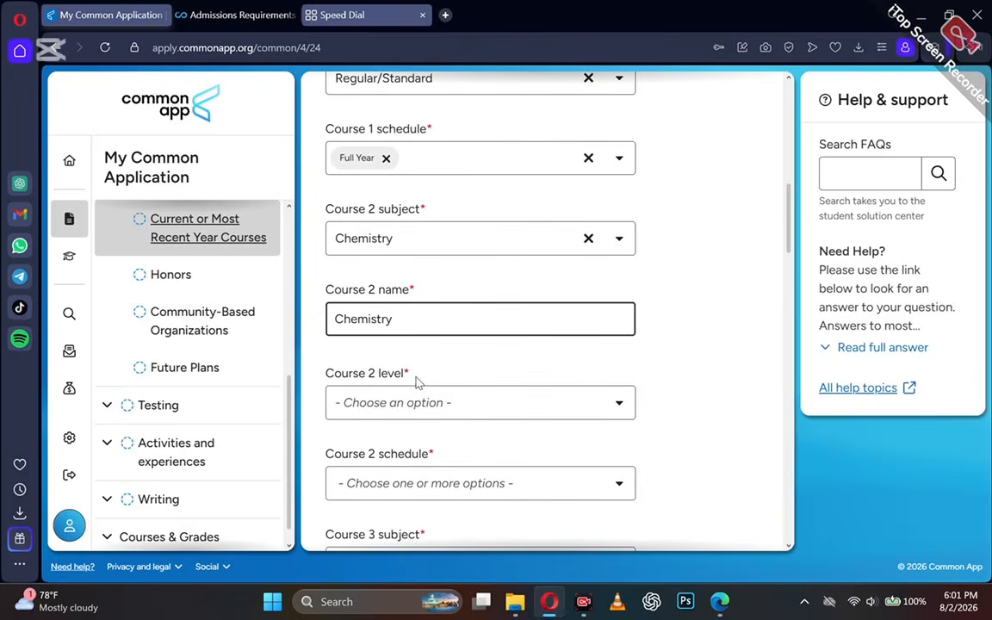
click(397, 407)
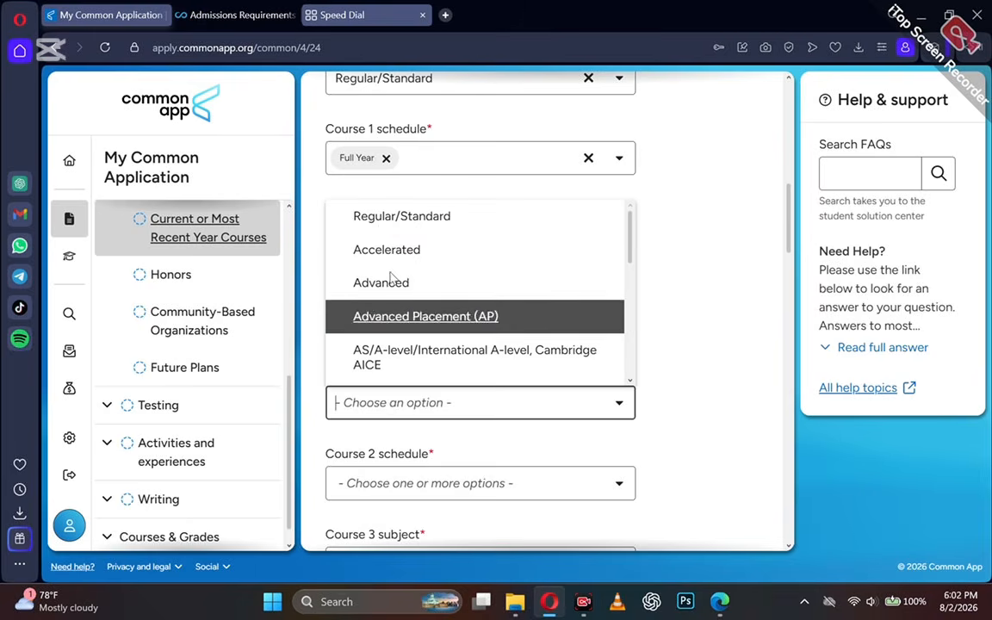
click(379, 215)
scroll(383, 413, down, 2)
click(381, 321)
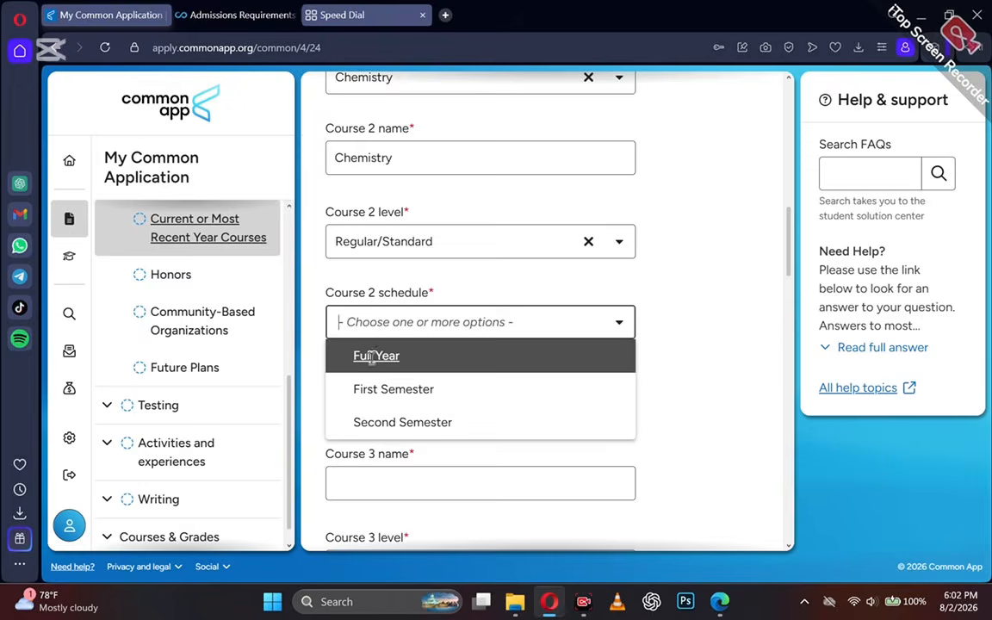
click(357, 352)
click(310, 451)
Add Course 3 as Computer Science, Regular/Standard level, Full Year, and save the courses.
click(421, 402)
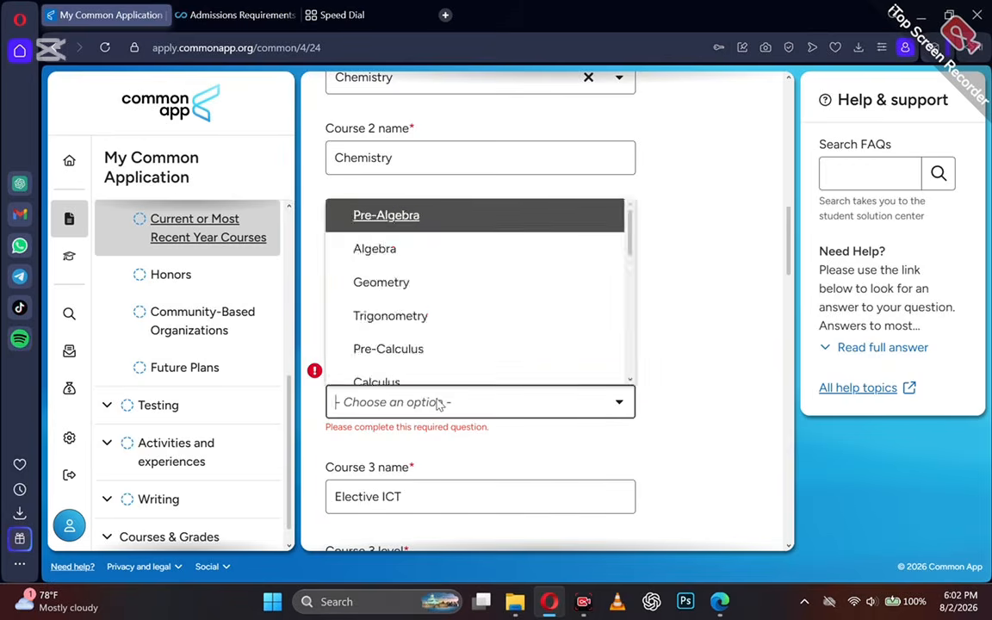
text(com)
click(419, 369)
scroll(420, 368, down, 3)
click(372, 315)
click(353, 348)
scroll(354, 348, down, 1)
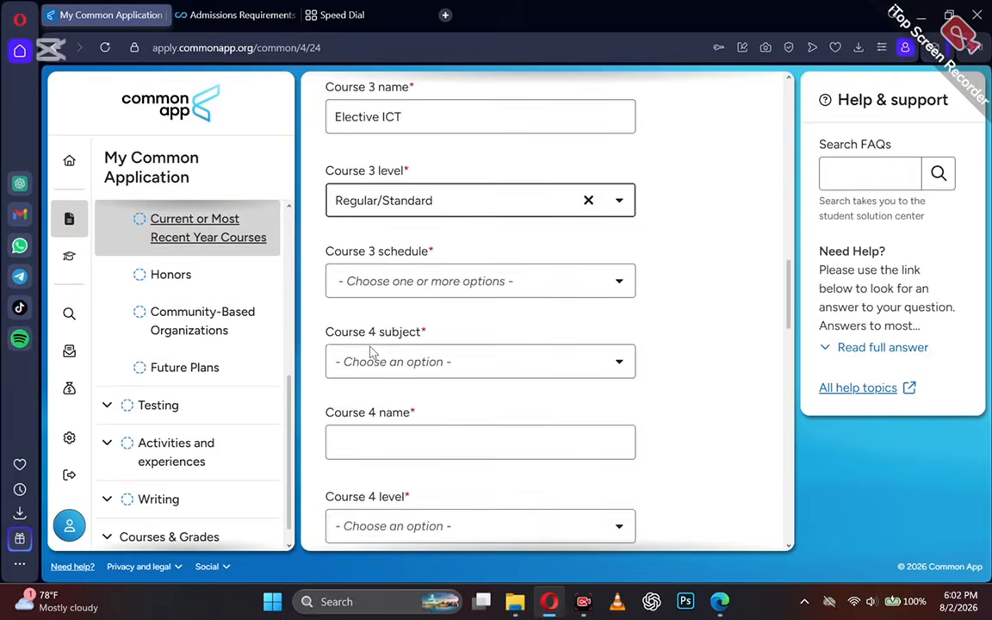
click(376, 278)
click(376, 312)
click(361, 504)
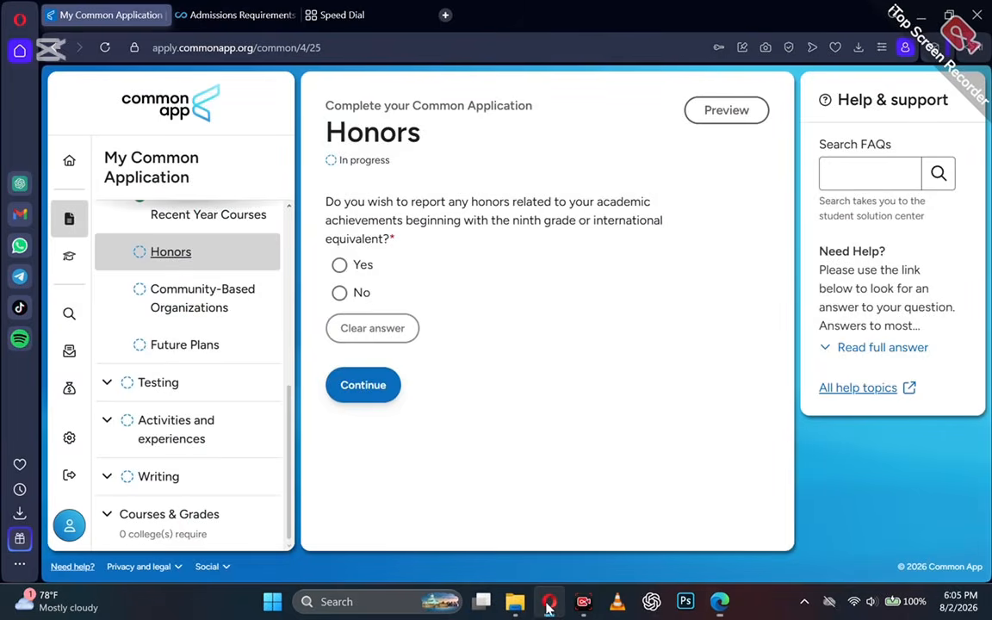
Answer Yes to honors and enter the first honor as grade 12, National recognition.
click(354, 267)
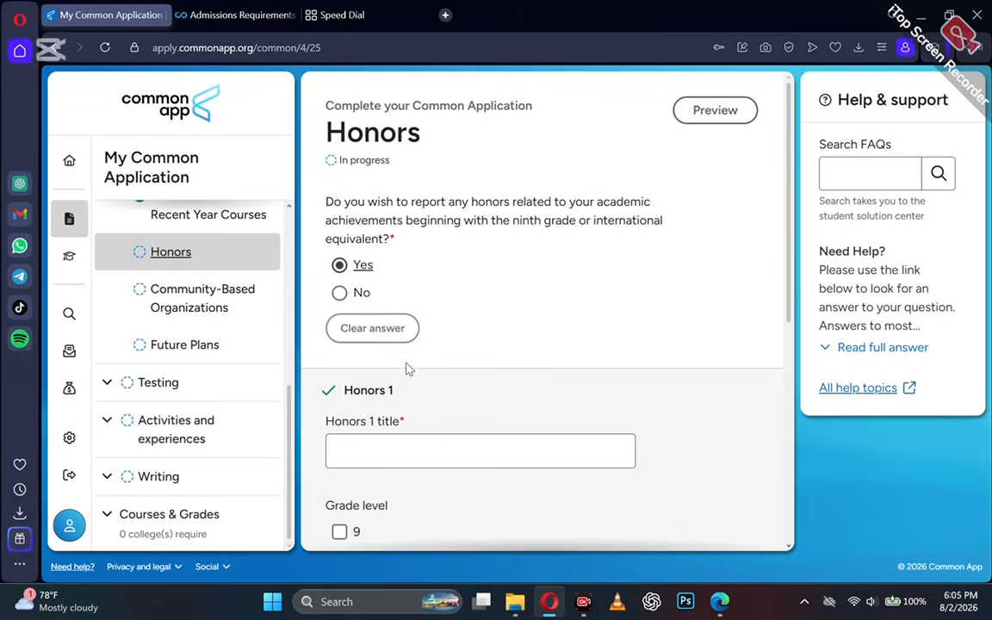
scroll(419, 415, down, 1)
scroll(420, 415, down, 2)
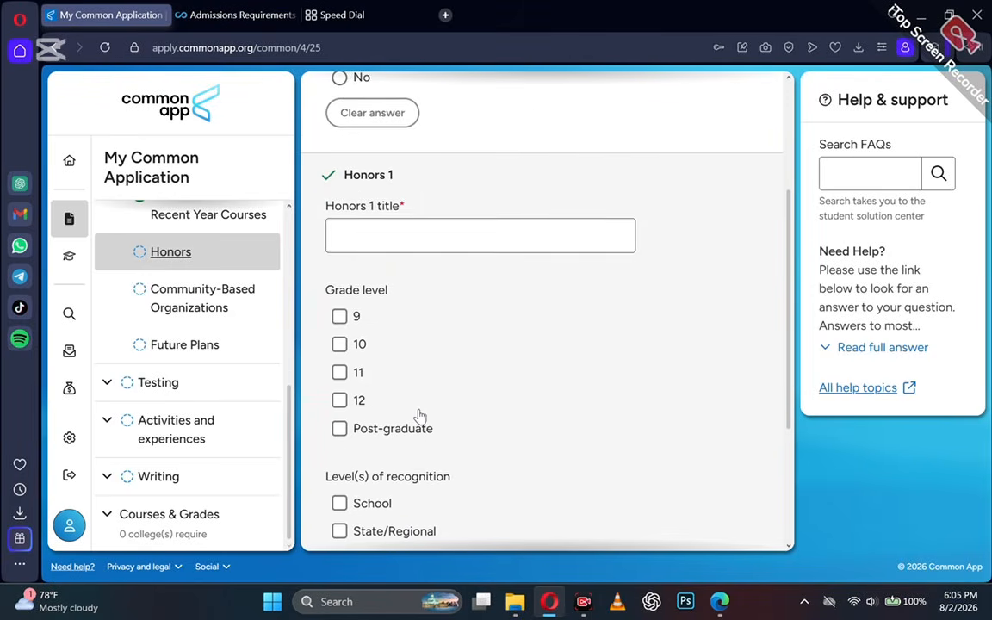
scroll(419, 415, down, 2)
scroll(420, 415, up, 3)
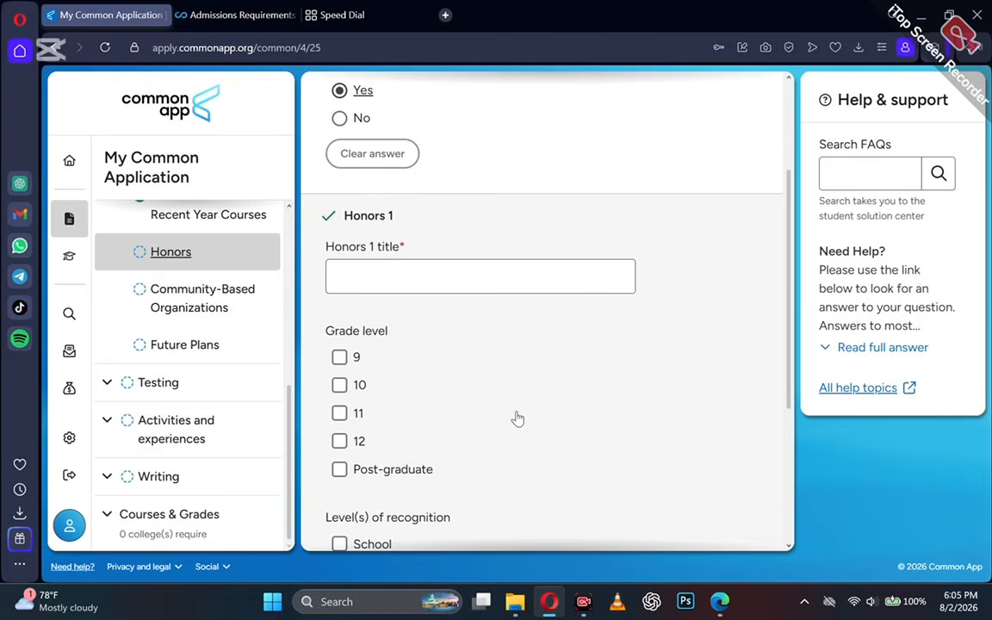
scroll(468, 412, up, 2)
scroll(469, 413, down, 5)
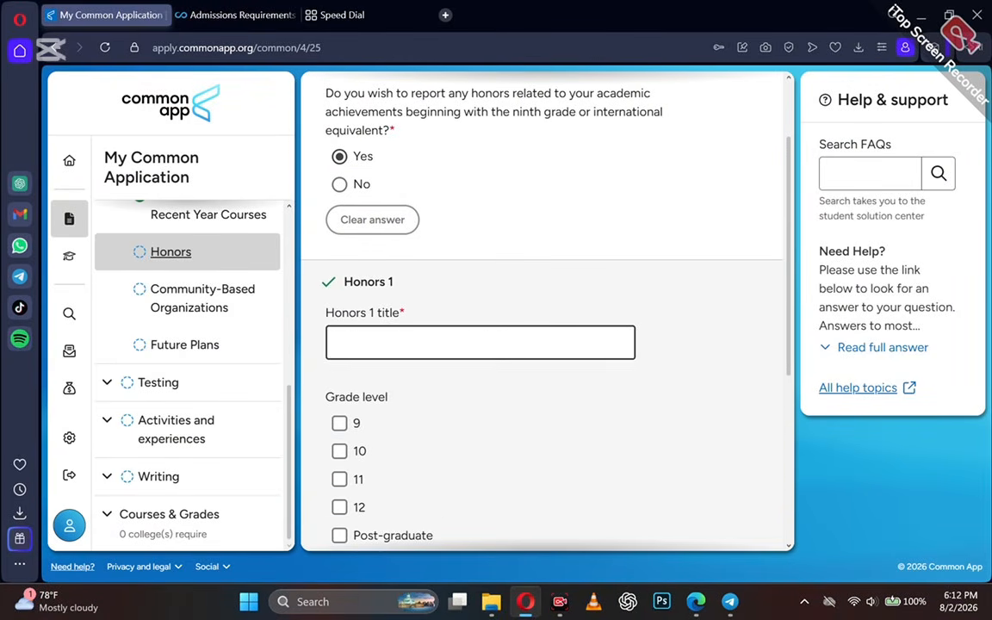
text(National Champion, STEMNNOVATION Competition (2024))
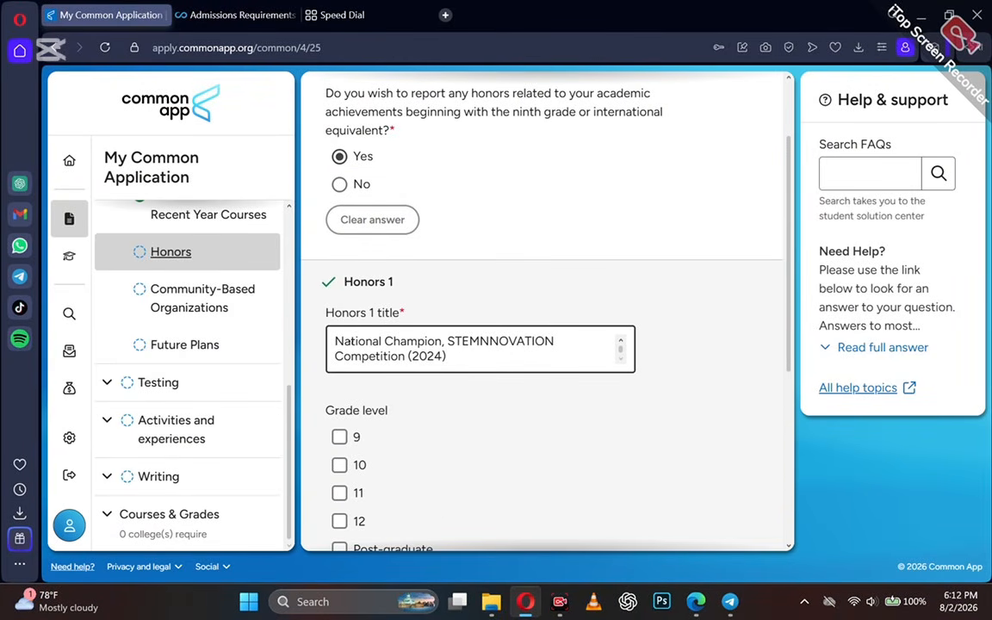
scroll(344, 387, down, 3)
scroll(345, 388, up, 1)
click(339, 324)
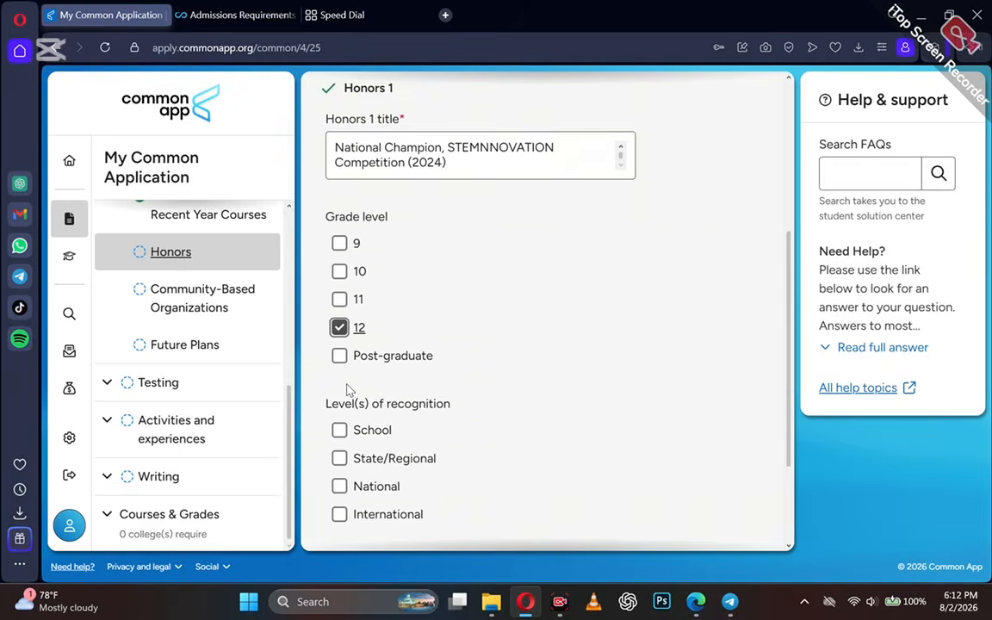
scroll(349, 394, down, 1)
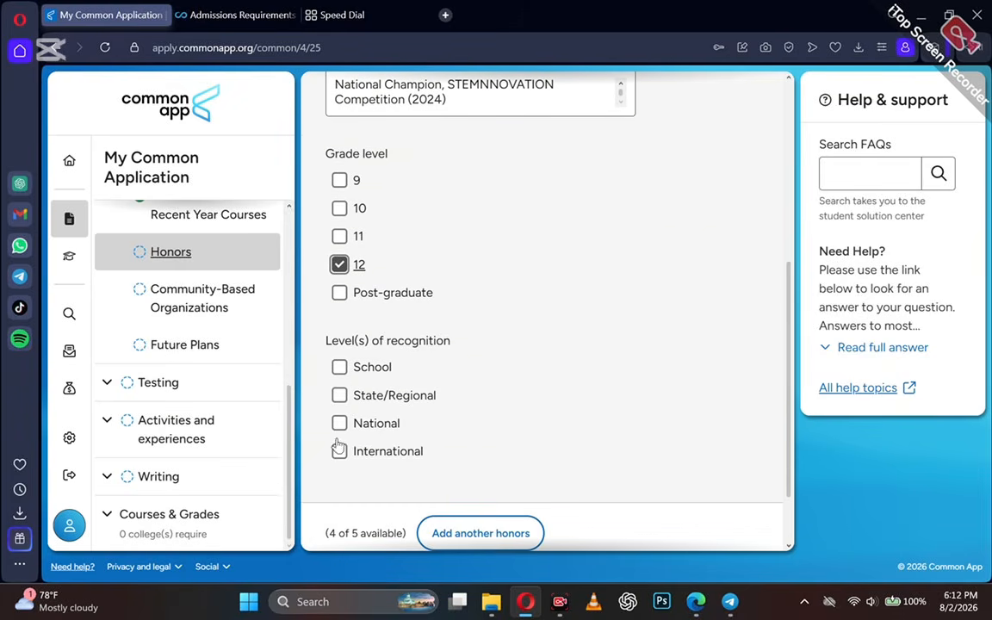
click(340, 424)
scroll(340, 430, down, 1)
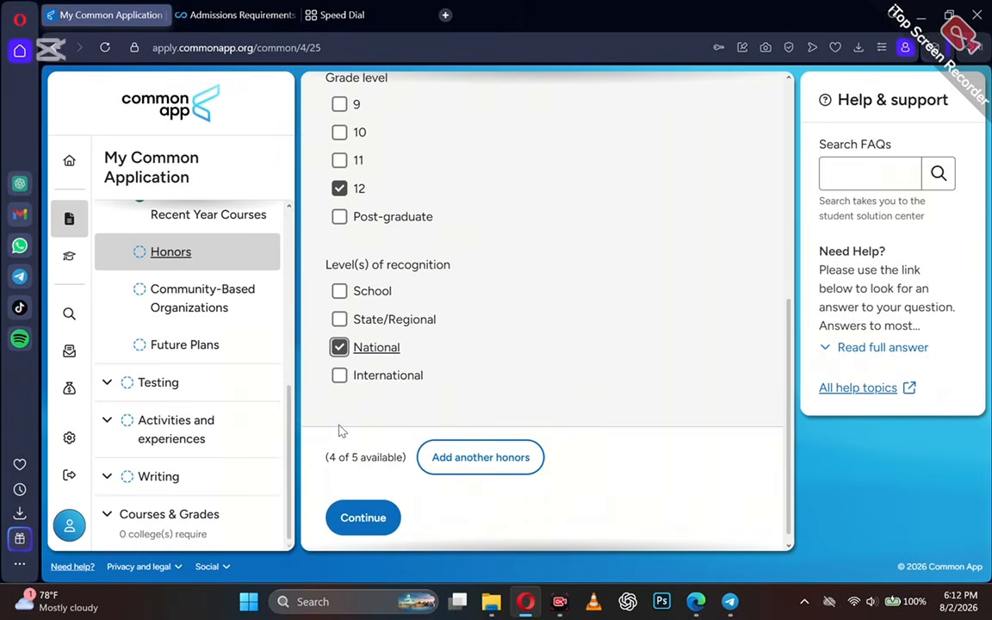
Add a second honor, marked grade 12 and National recognition.
click(476, 457)
text(National Champion, Sci-Tech Innovation Challenge (2024))
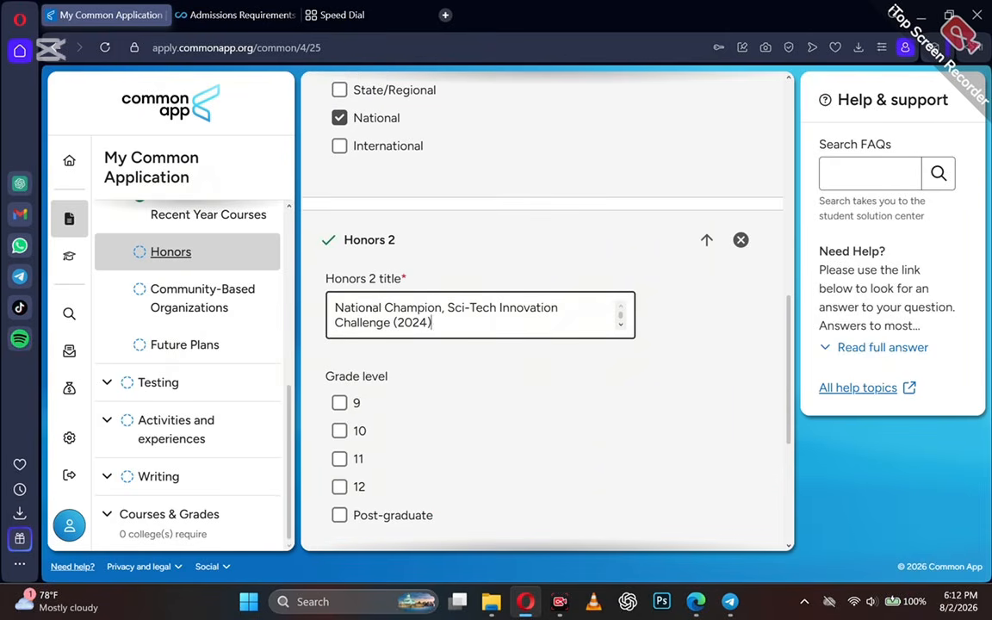
click(339, 486)
scroll(338, 488, down, 3)
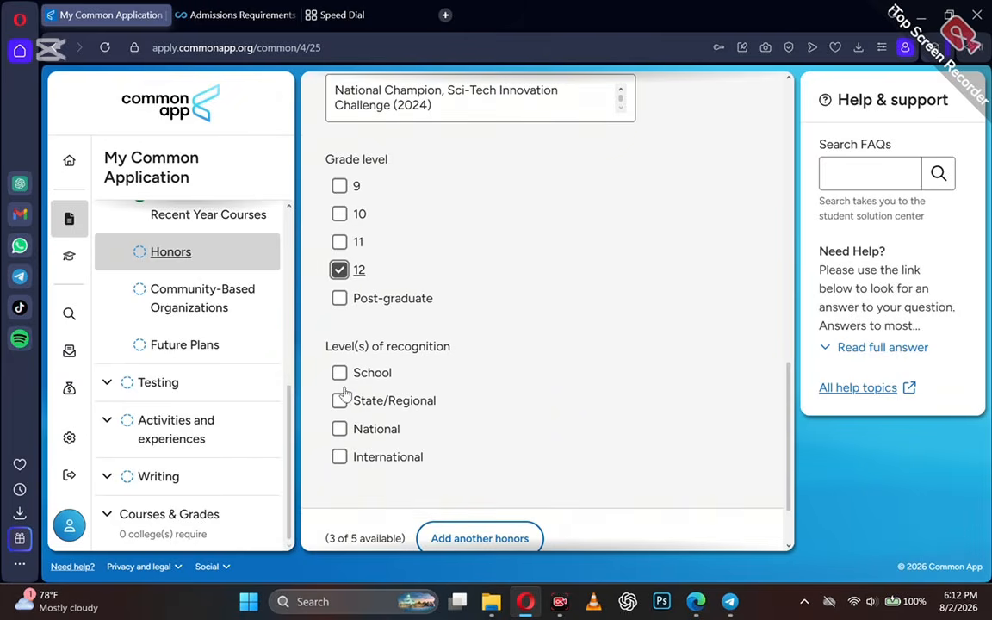
click(339, 428)
scroll(390, 456, down, 1)
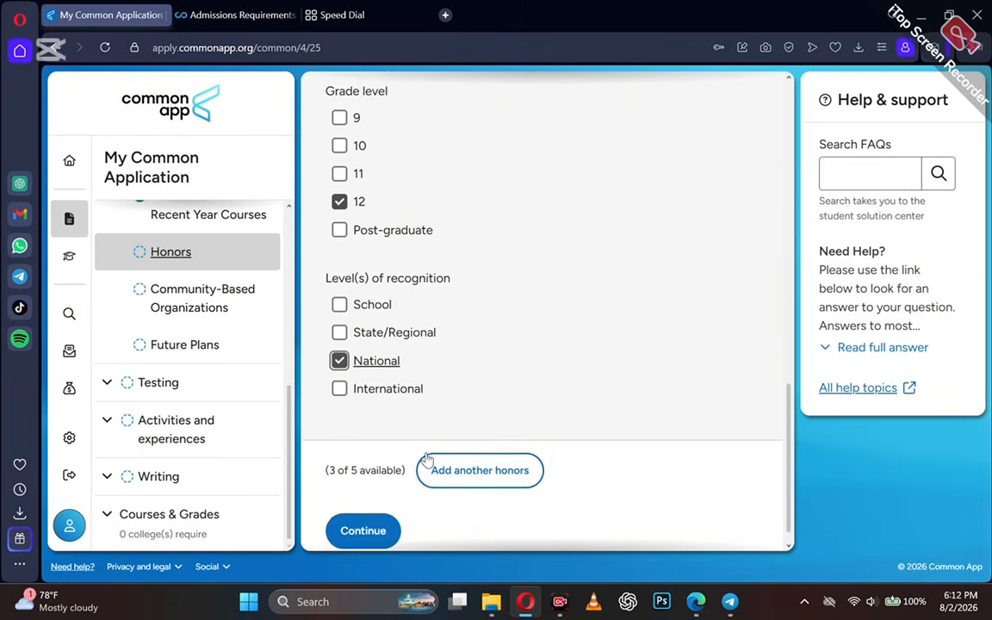
Add a third honor, also marked grade 12 and National recognition.
click(436, 445)
scroll(353, 487, down, 2)
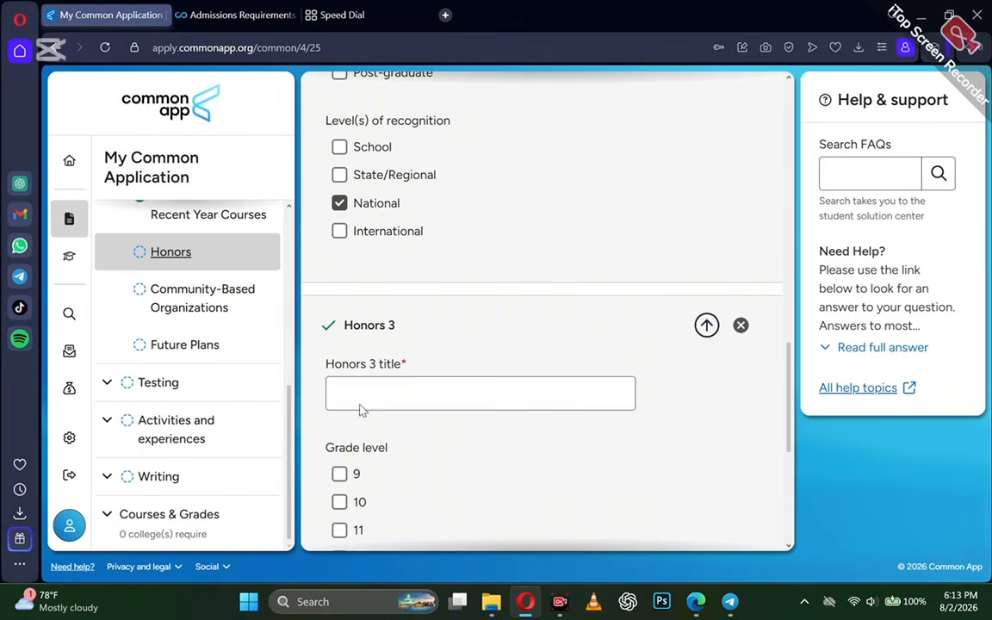
click(361, 403)
text(4th Place, National Renewable Energy Challenge)
scroll(340, 397, down, 2)
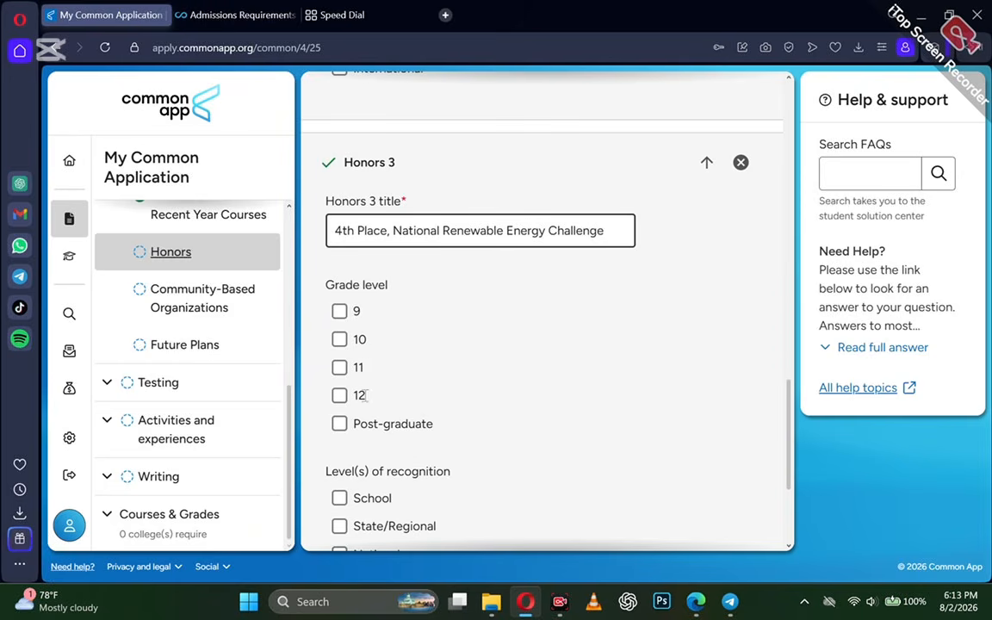
click(340, 396)
scroll(339, 403, down, 2)
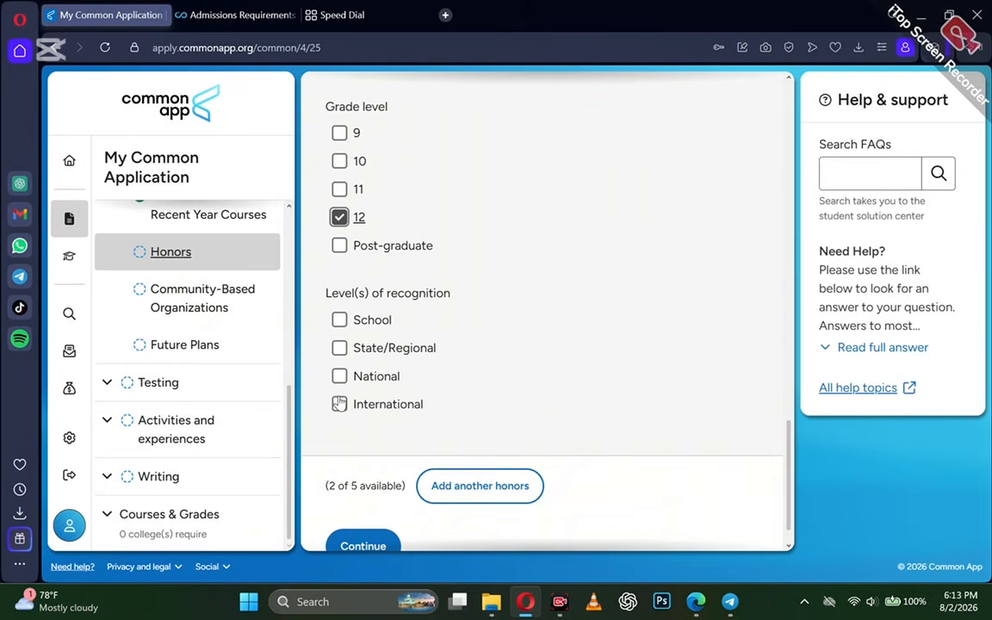
click(340, 377)
scroll(342, 379, up, 2)
scroll(341, 379, down, 2)
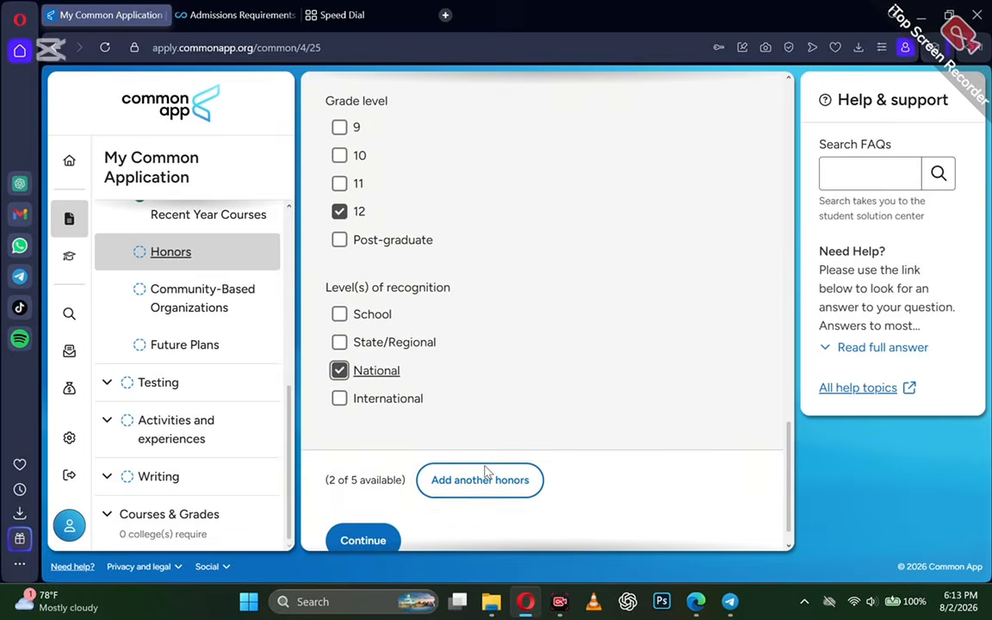
Save the honors and report 0 community-based organizations.
click(473, 490)
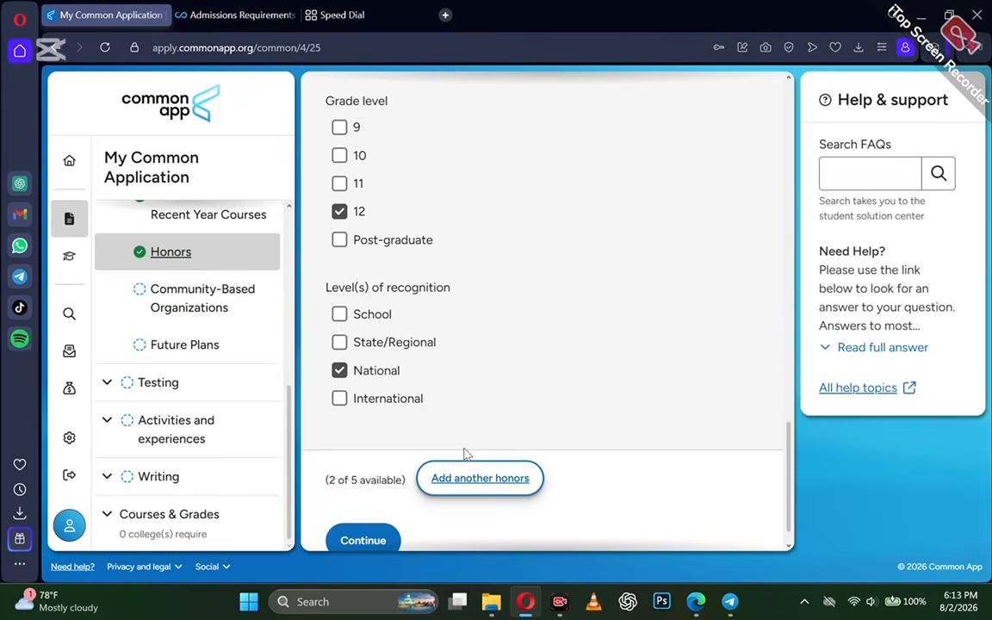
scroll(426, 461, down, 2)
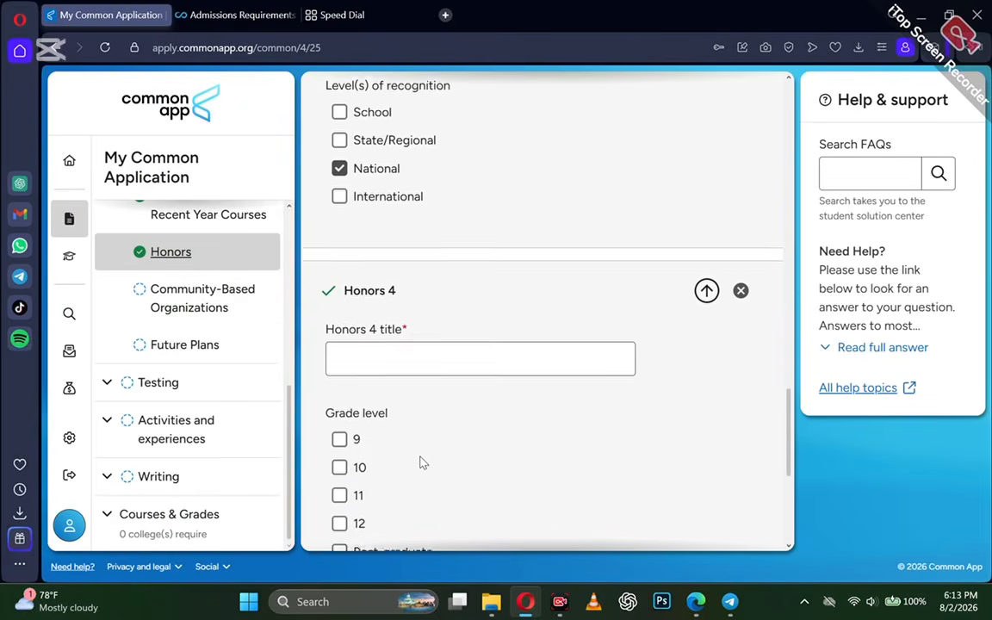
click(361, 506)
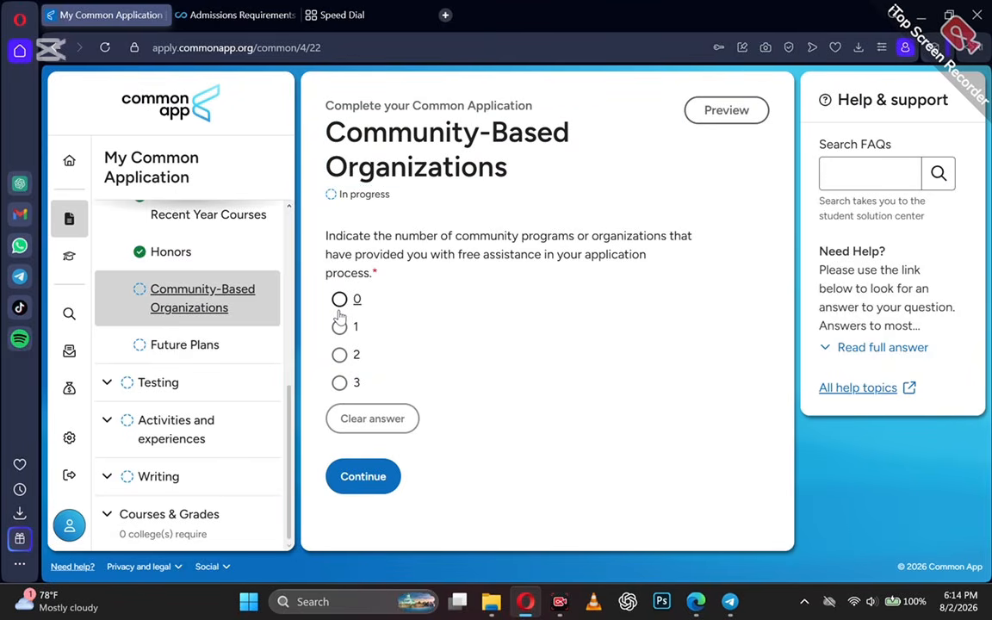
click(339, 302)
click(356, 476)
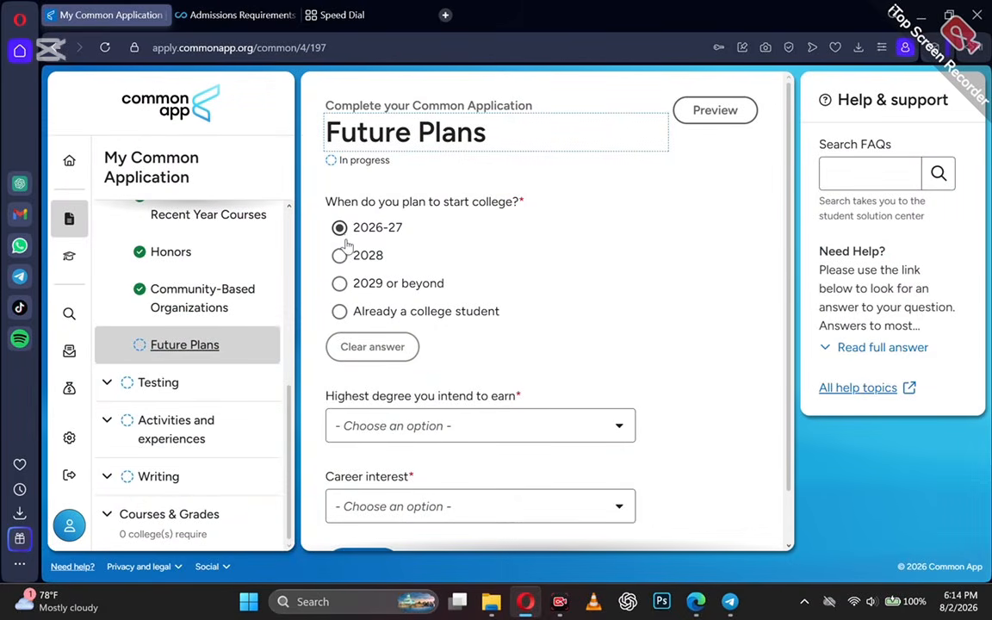
Choose Doctorate (PhD, EdD, etc) as the highest degree and Engineer as career interest, then continue.
scroll(387, 405, down, 1)
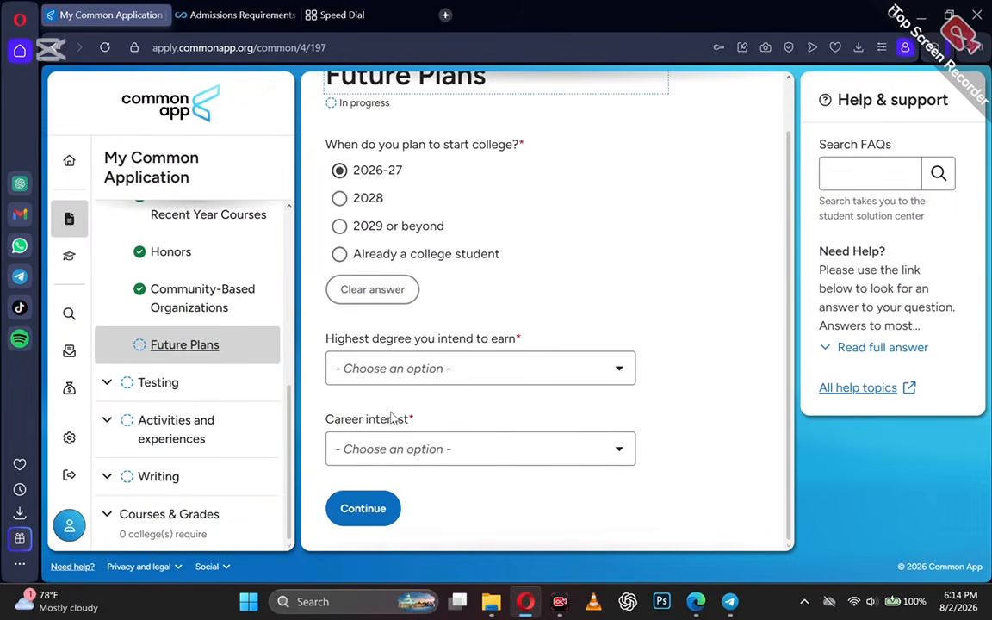
click(357, 383)
scroll(379, 516, down, 2)
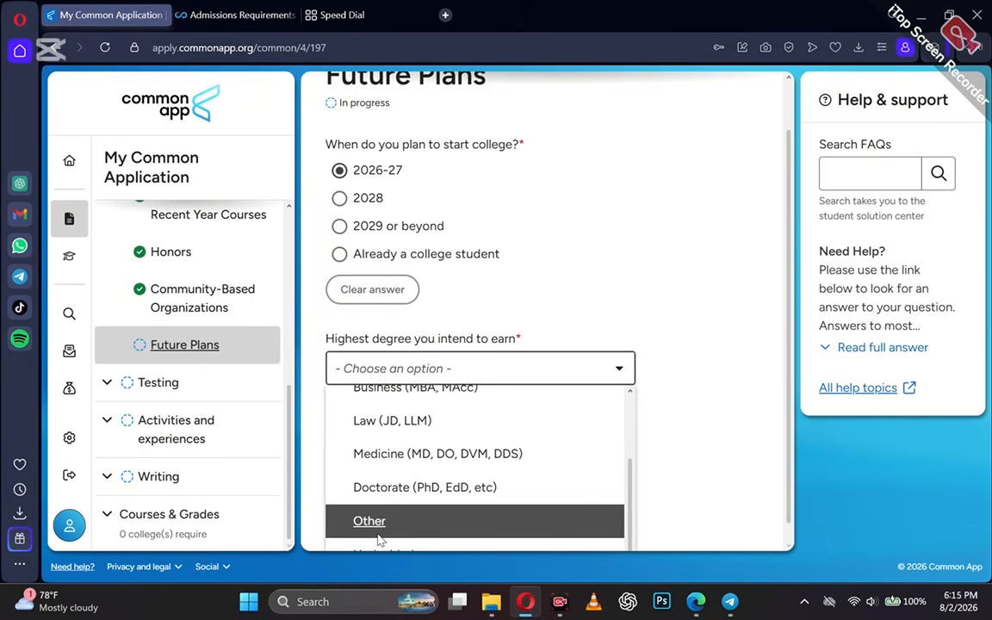
click(379, 488)
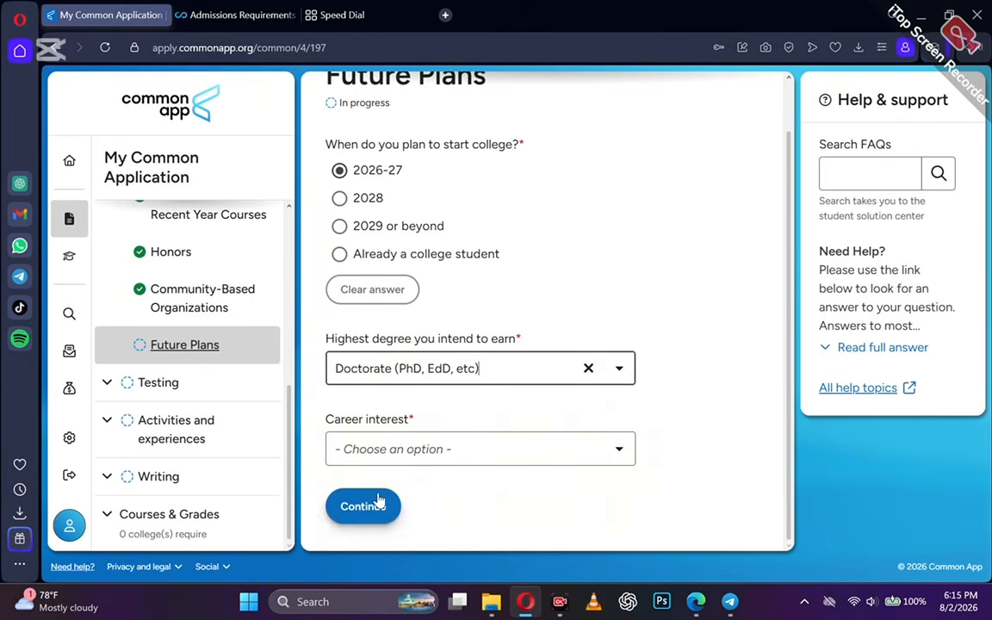
click(419, 456)
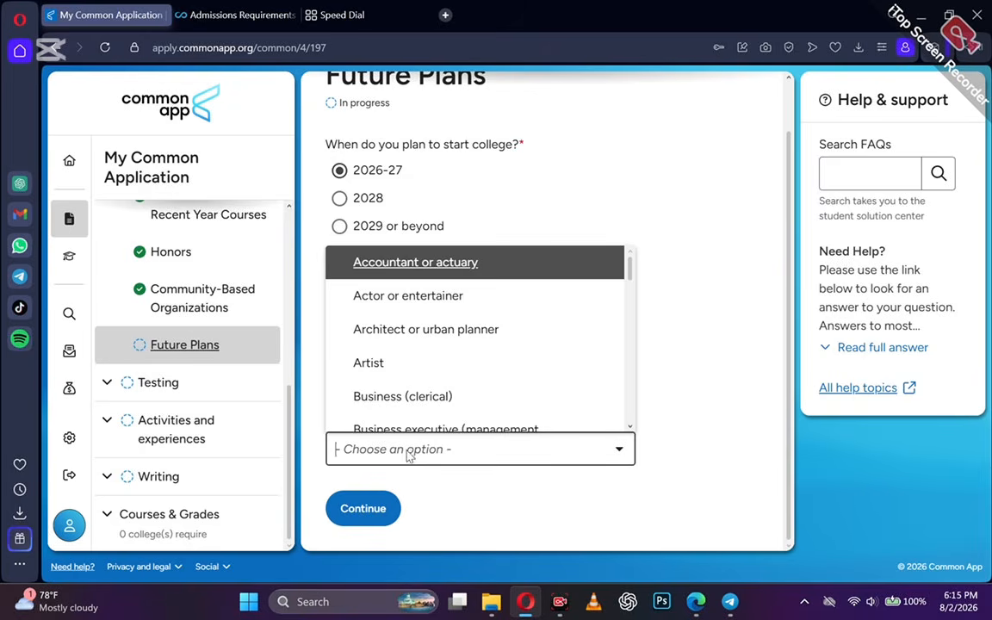
text(com)
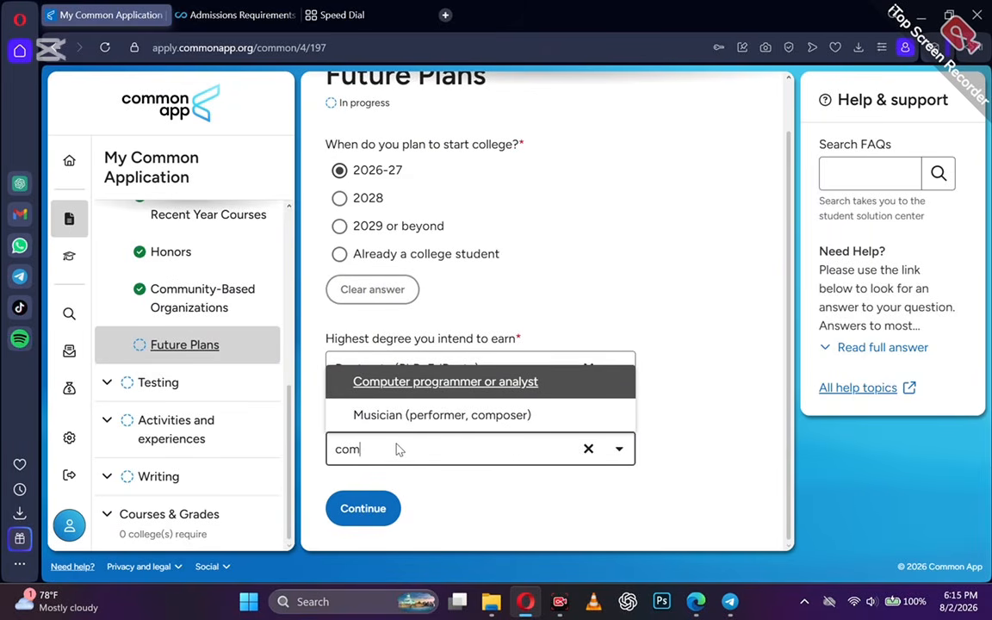
click(431, 475)
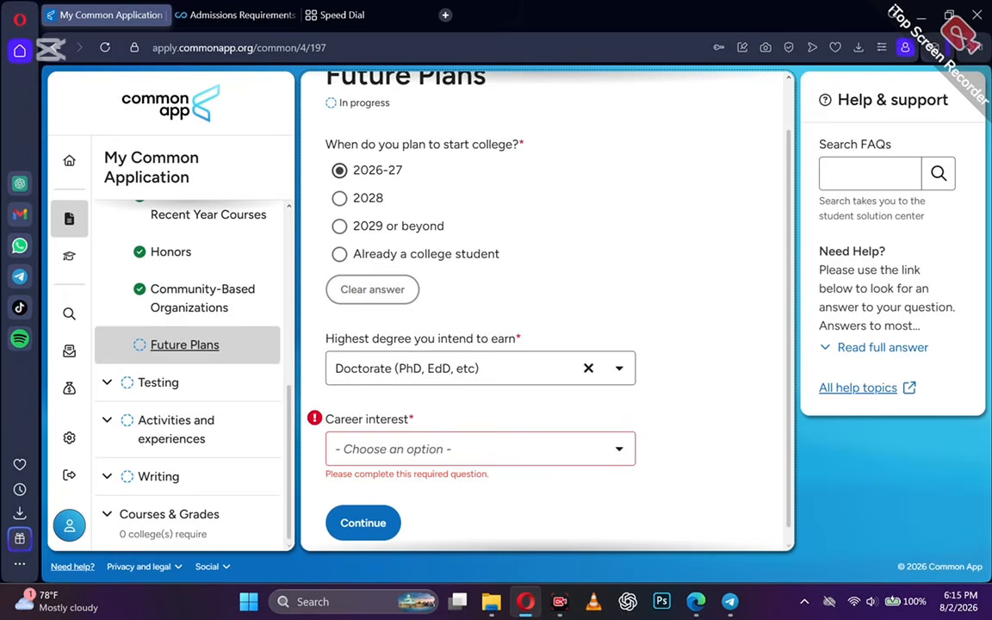
click(384, 450)
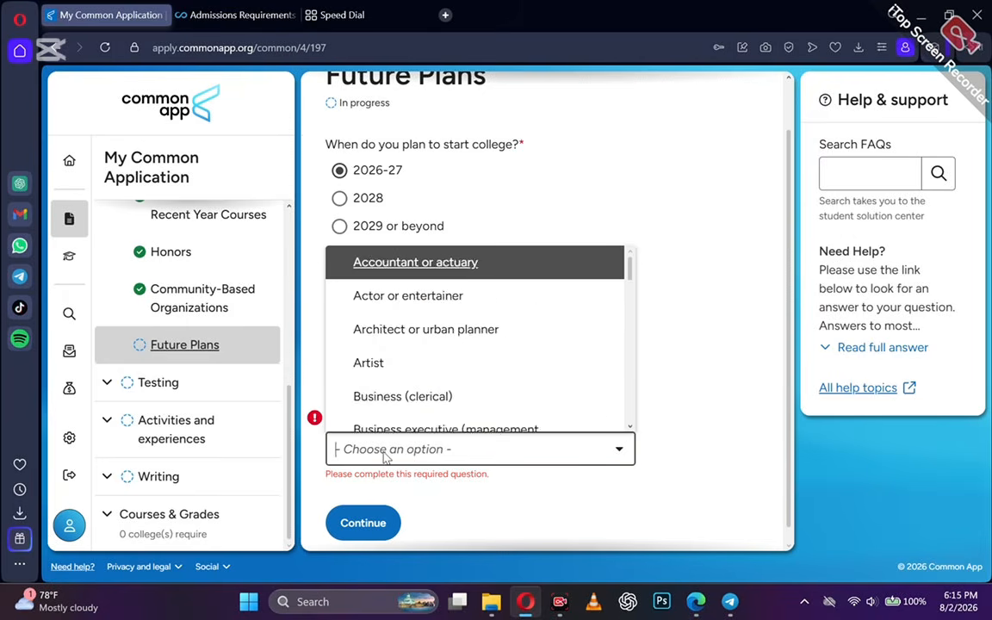
text(eng)
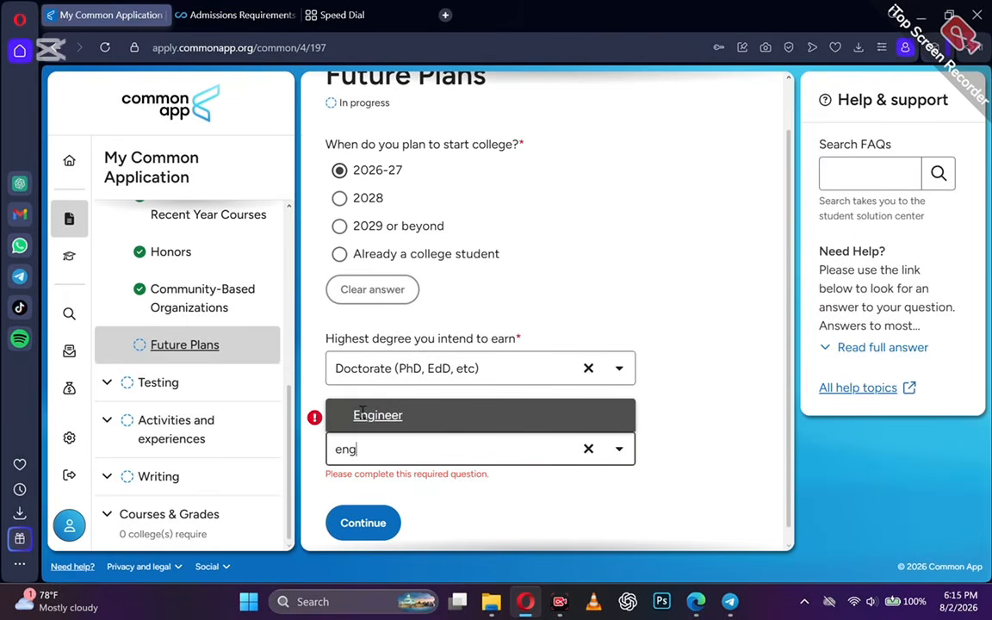
click(365, 415)
click(363, 521)
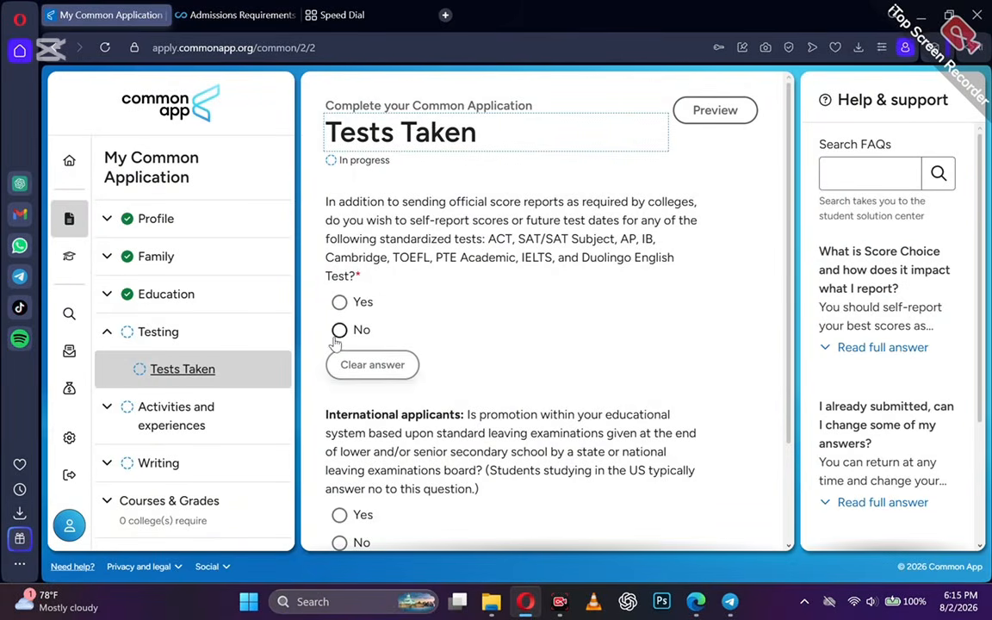
Self-report SAT Tests and Duolingo English Test, answer No for international applicants, and continue.
click(339, 303)
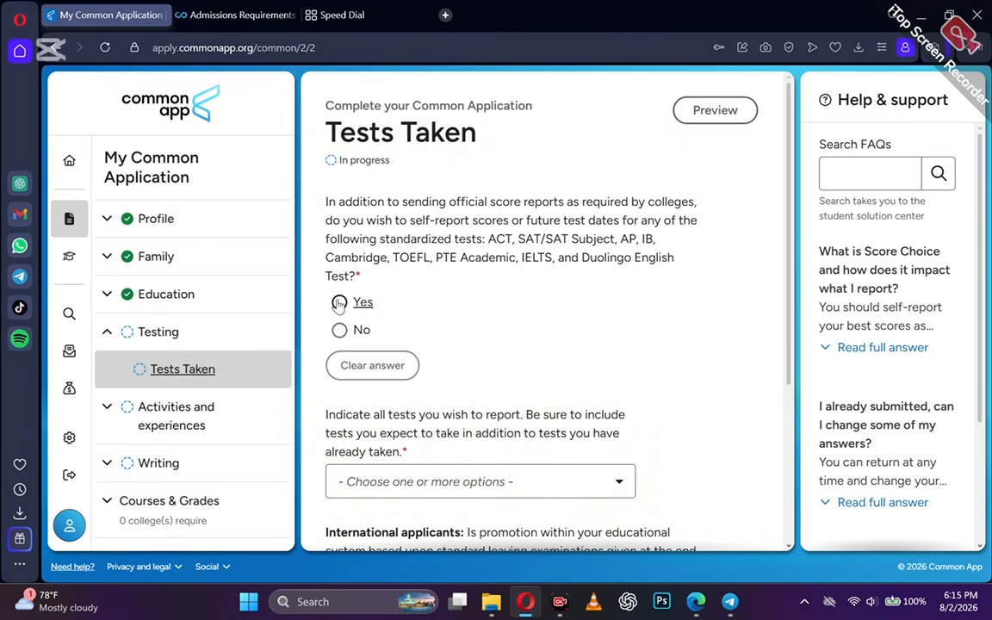
click(383, 480)
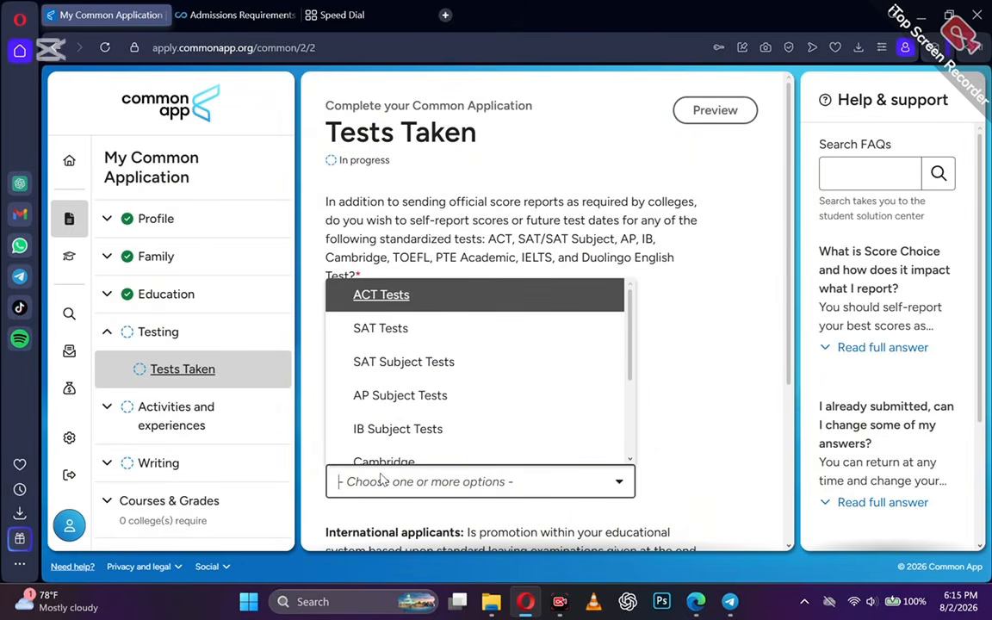
click(377, 335)
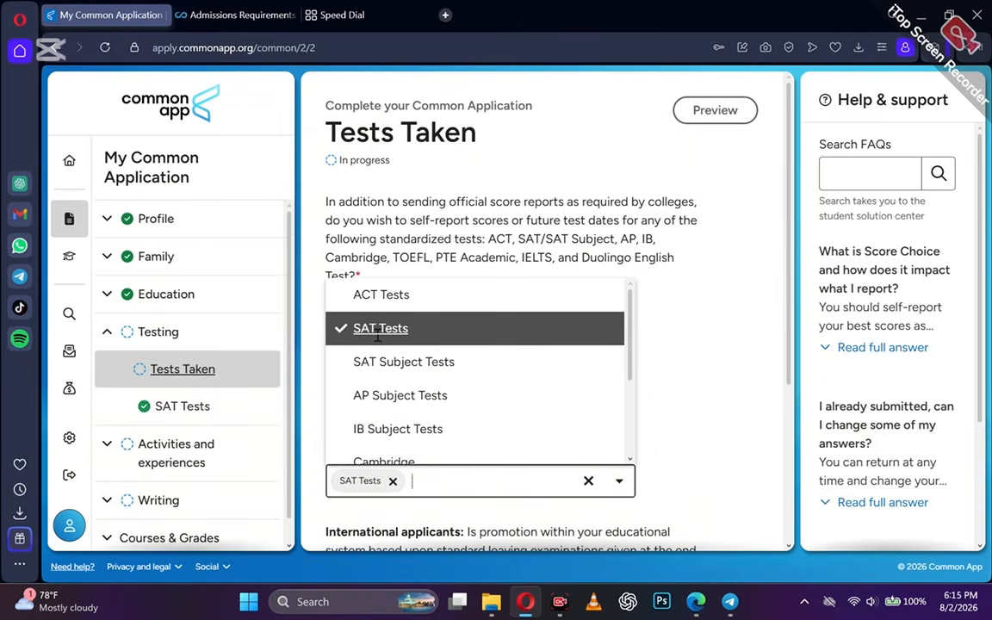
scroll(405, 409, down, 1)
scroll(405, 410, down, 5)
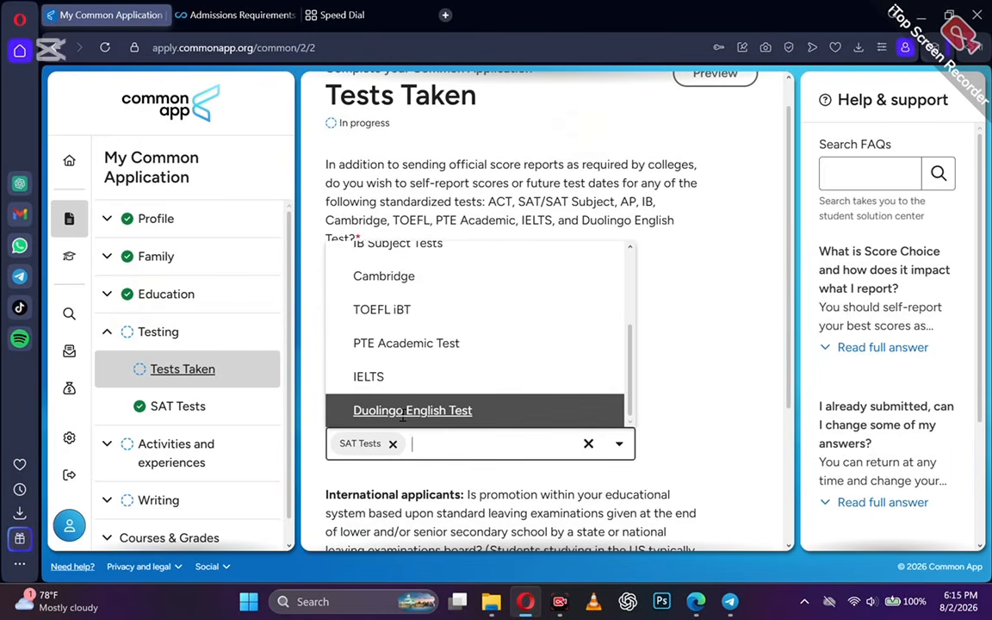
click(402, 412)
scroll(386, 457, down, 1)
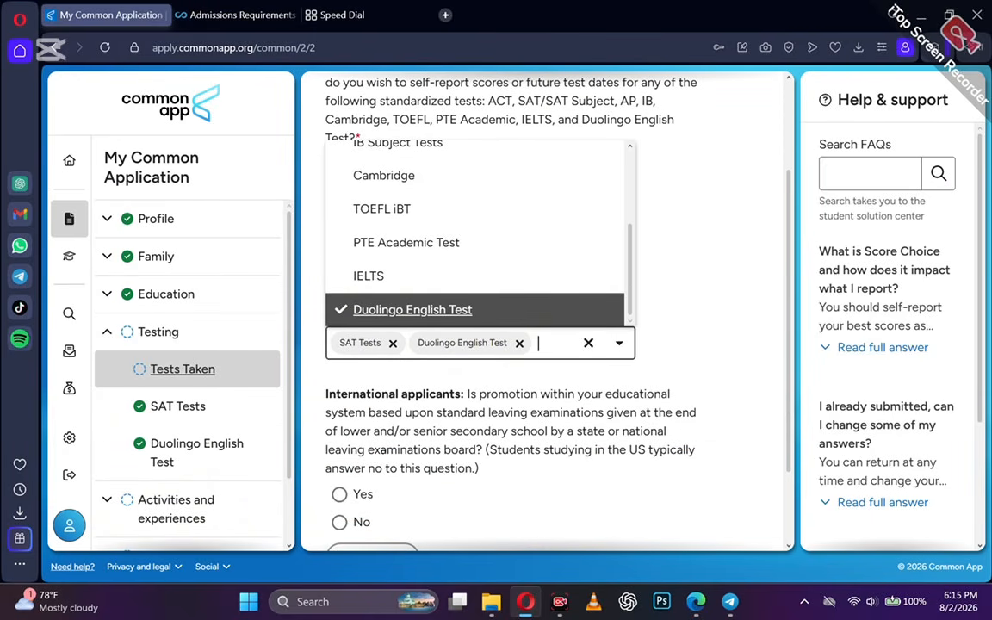
scroll(340, 439, down, 1)
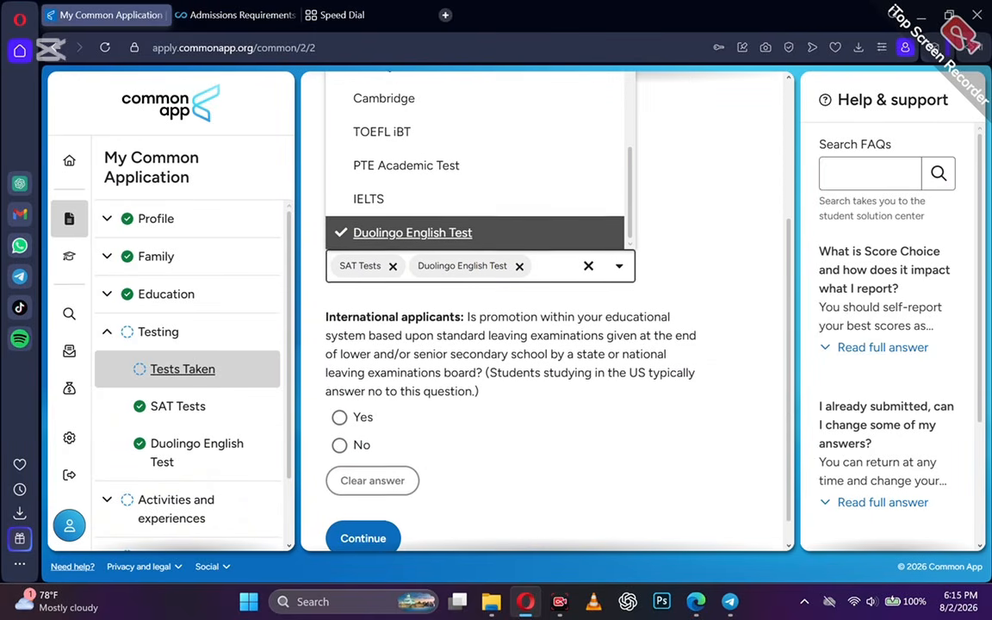
click(340, 443)
scroll(339, 446, down, 1)
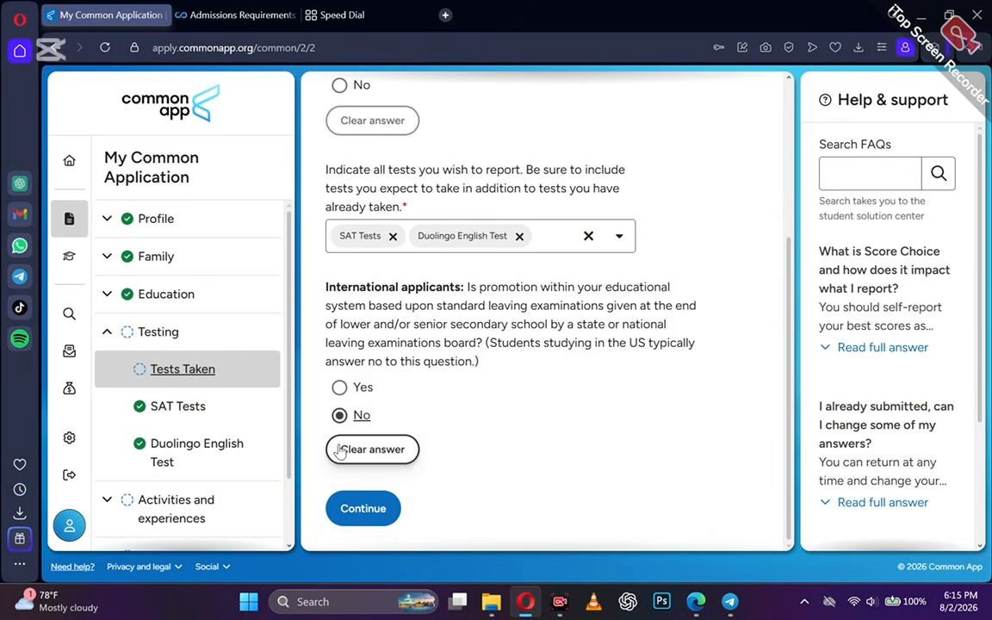
click(348, 510)
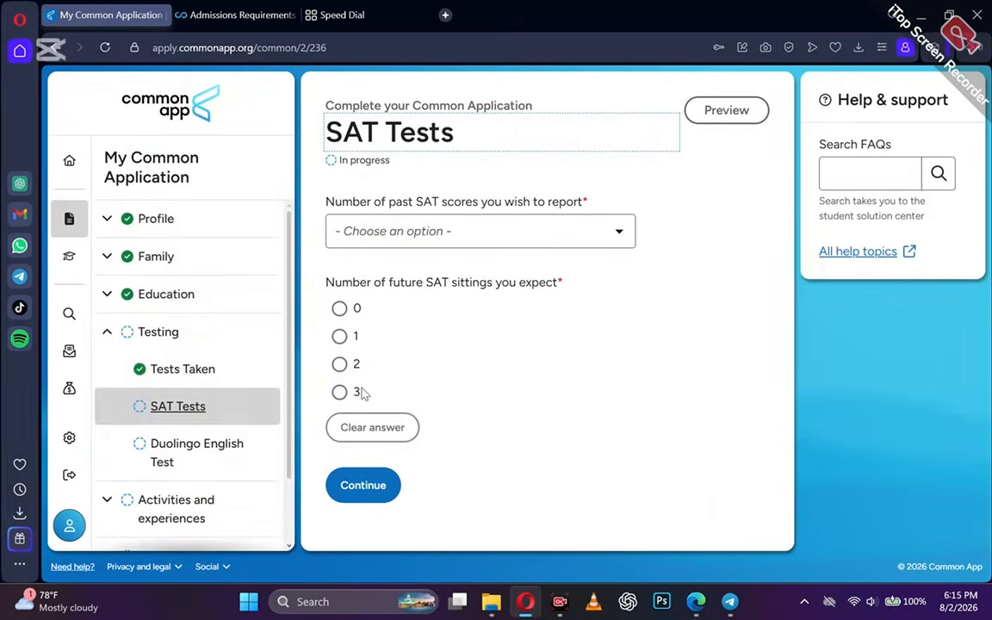
Report 0 past SAT scores and one future sitting in October 2026.
click(374, 244)
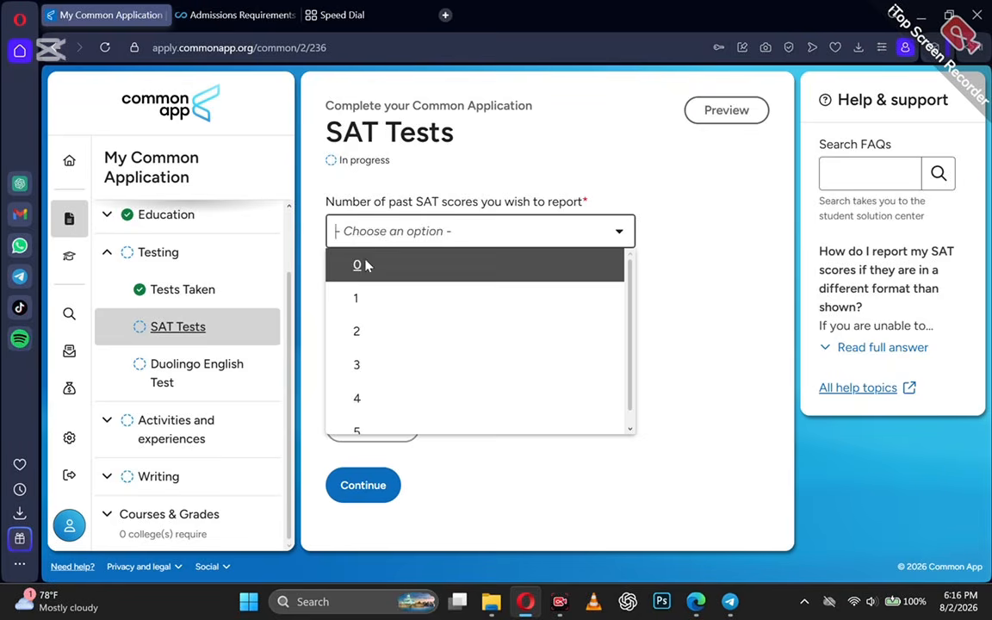
click(366, 265)
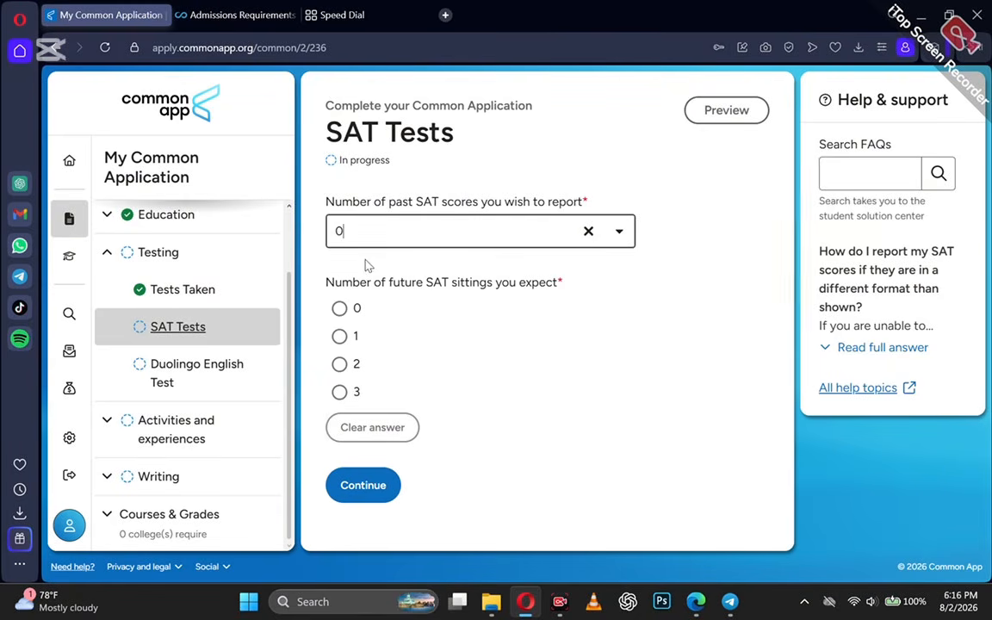
click(339, 337)
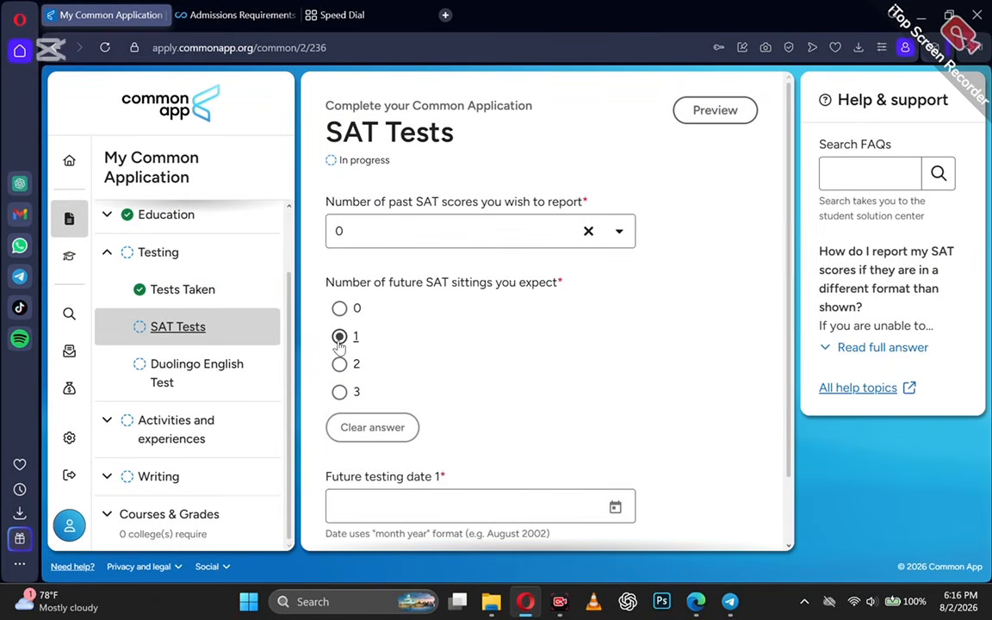
scroll(344, 422, down, 1)
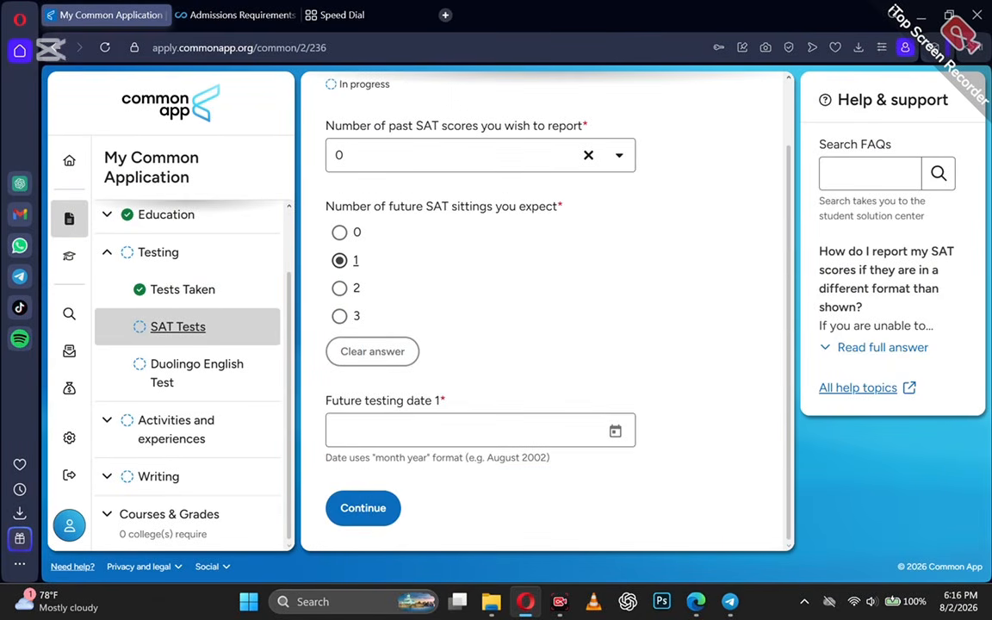
click(626, 437)
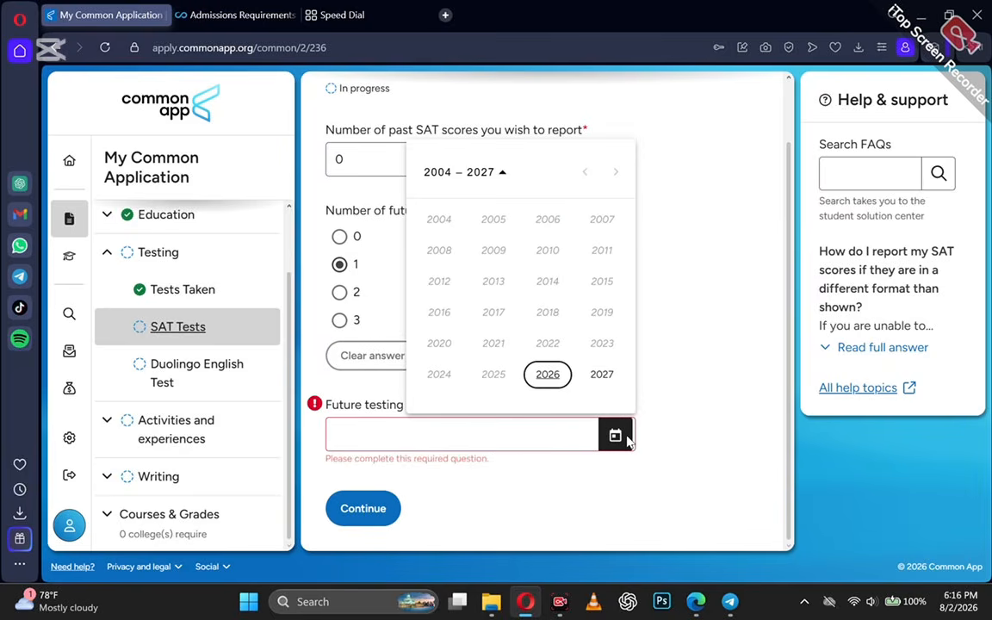
click(553, 382)
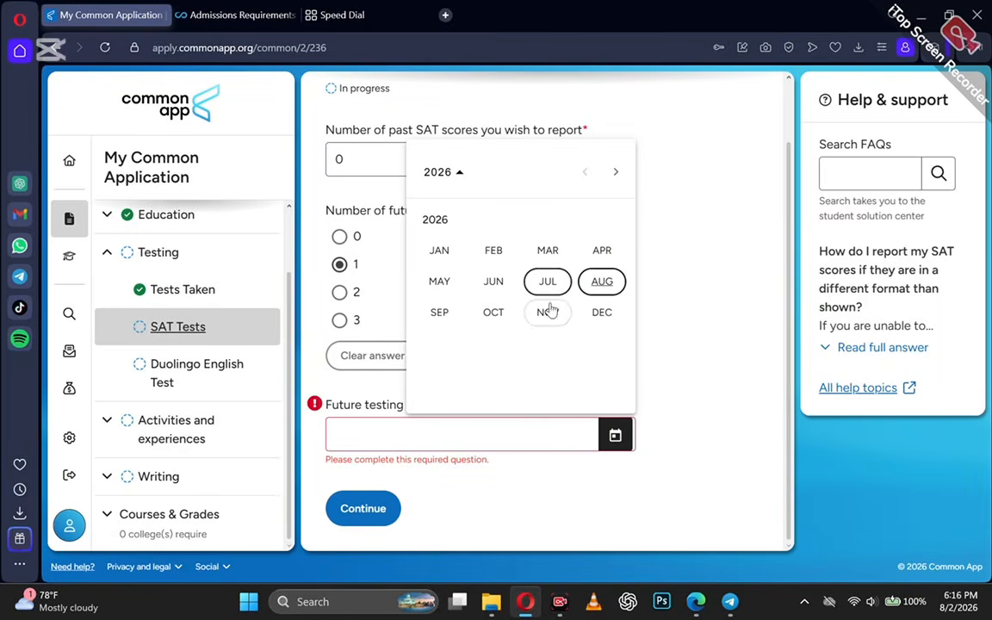
click(494, 312)
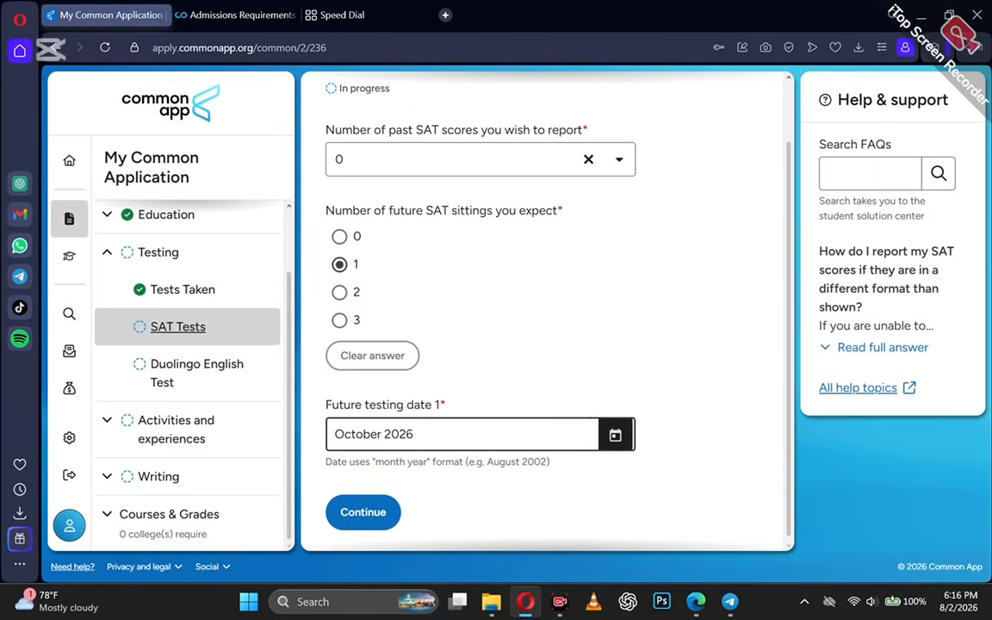
scroll(445, 345, up, 1)
scroll(445, 345, down, 1)
click(370, 506)
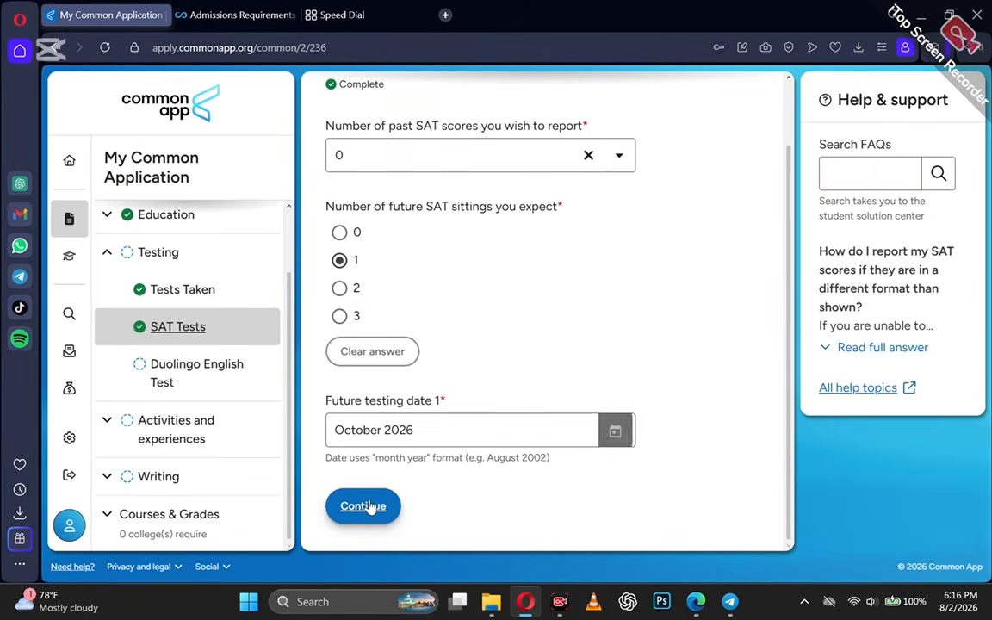
Report 0 Duolingo attempts with No to retaking it, and continue.
click(375, 232)
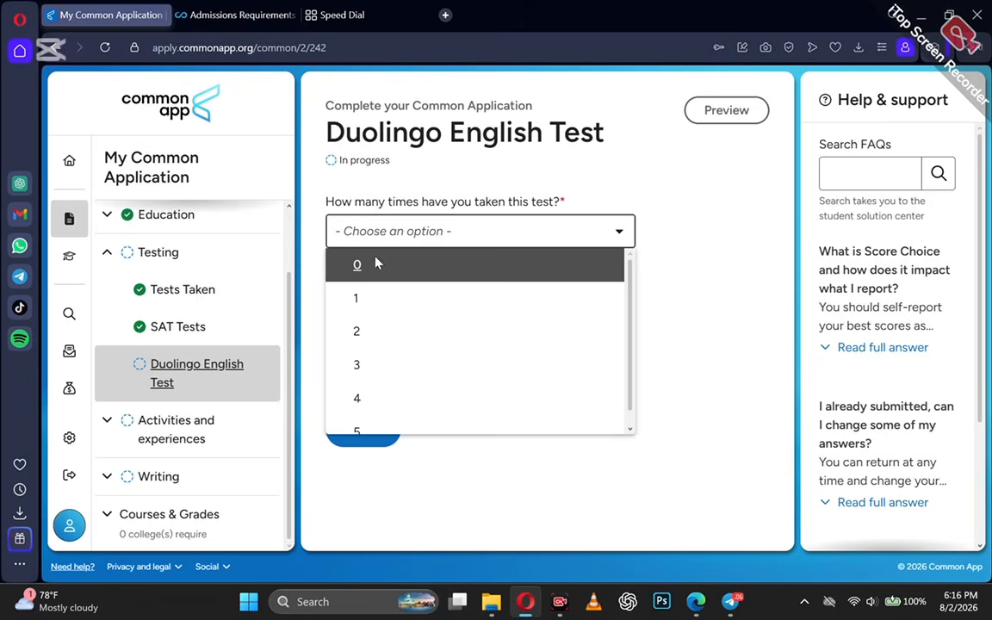
click(375, 283)
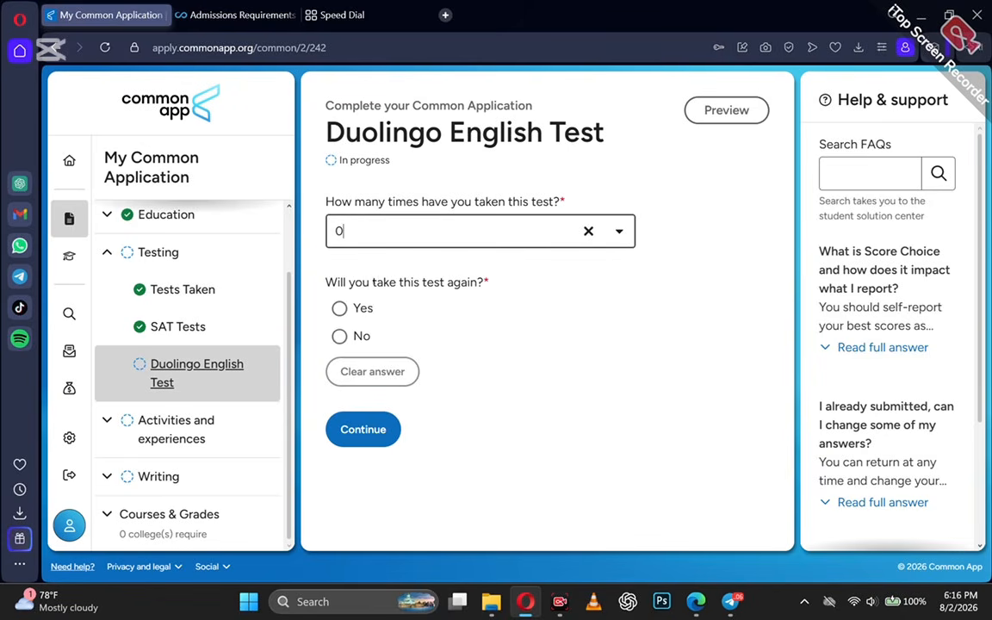
click(339, 336)
click(349, 439)
Answer Yes to reporting activities and start on Activity 1's role field.
scroll(372, 476, down, 2)
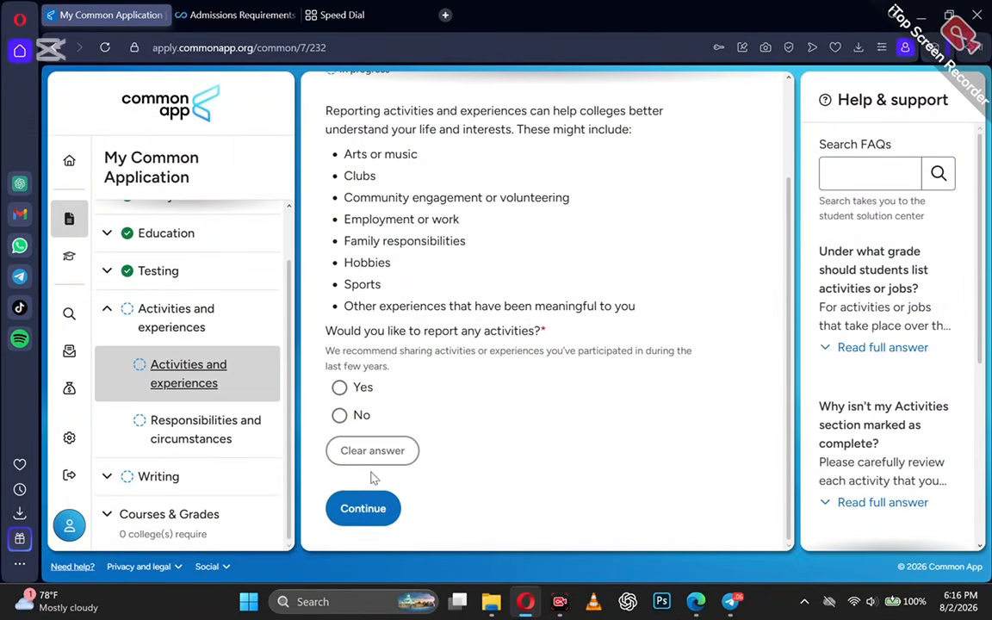
scroll(422, 422, up, 2)
scroll(470, 372, down, 2)
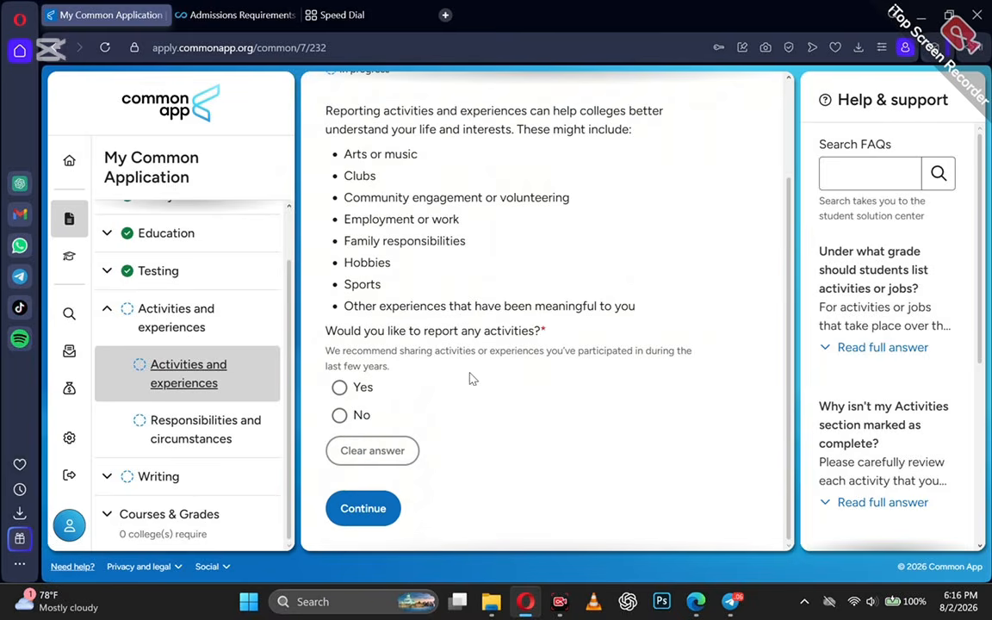
scroll(208, 311, up, 2)
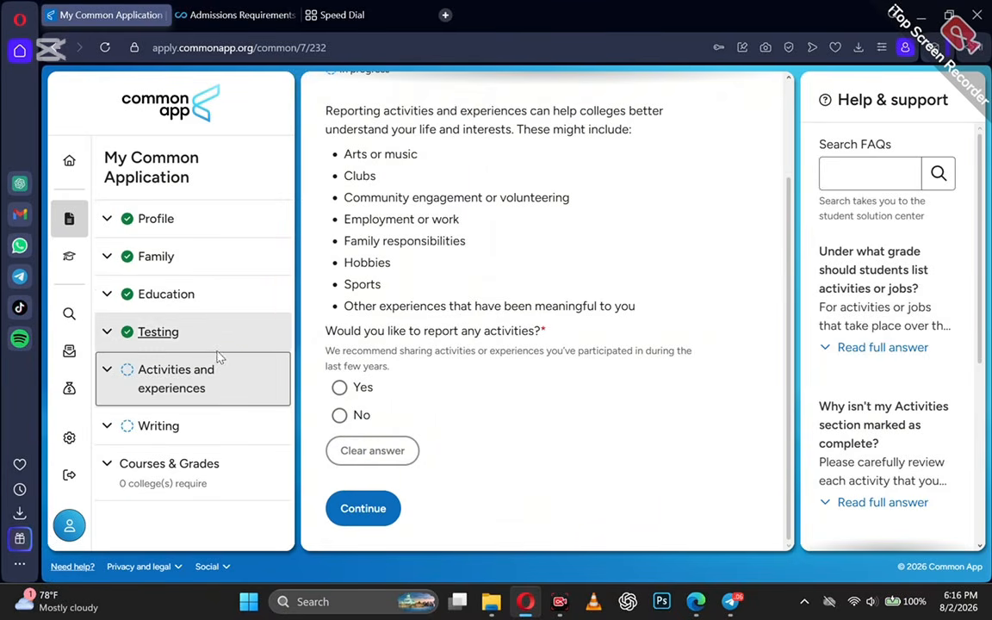
scroll(219, 354, down, 2)
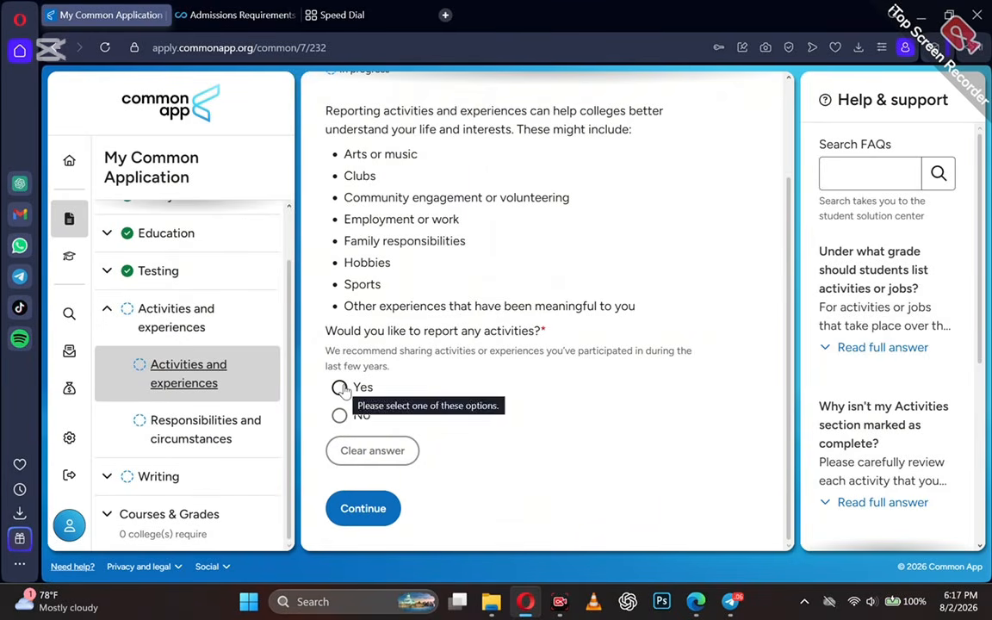
click(341, 388)
scroll(410, 440, down, 5)
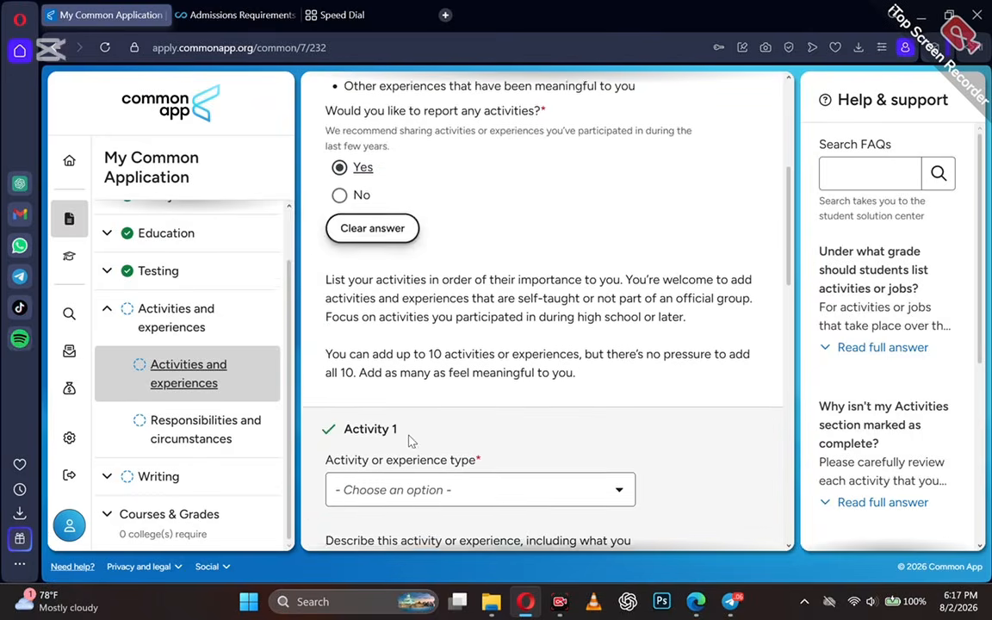
scroll(410, 441, down, 1)
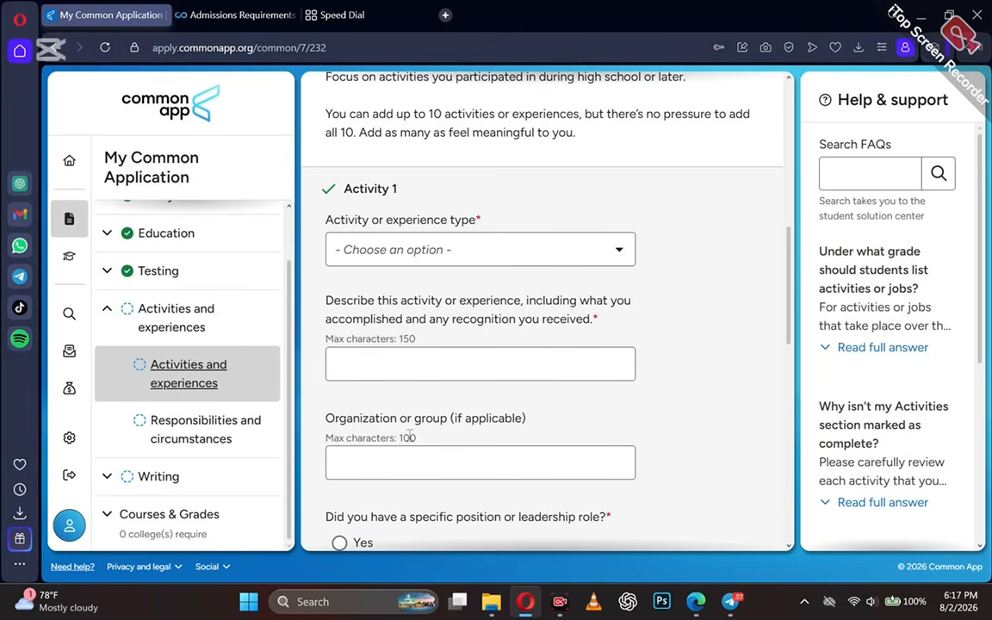
scroll(412, 441, up, 1)
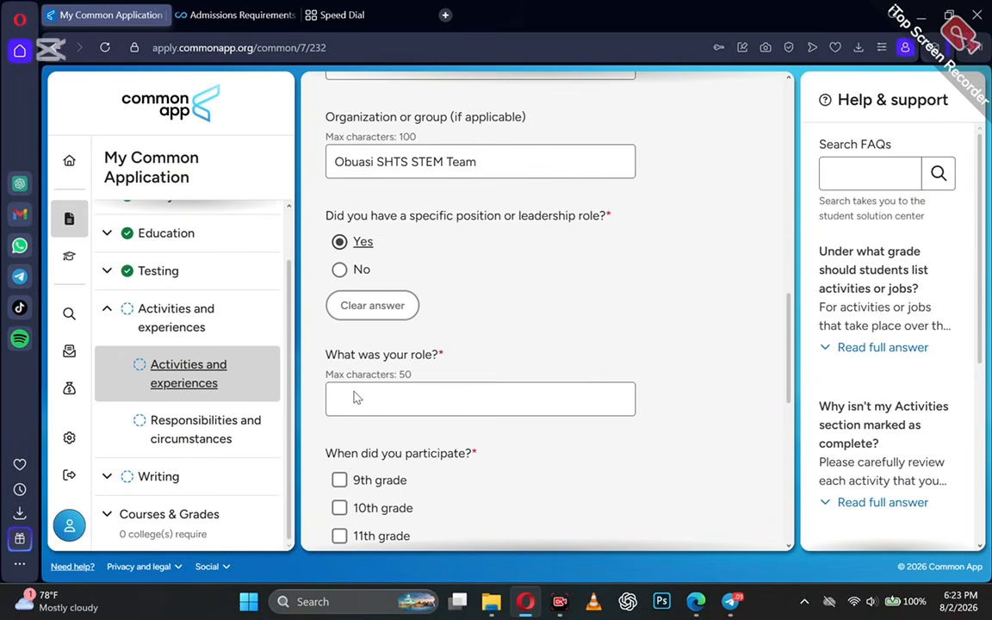
click(355, 398)
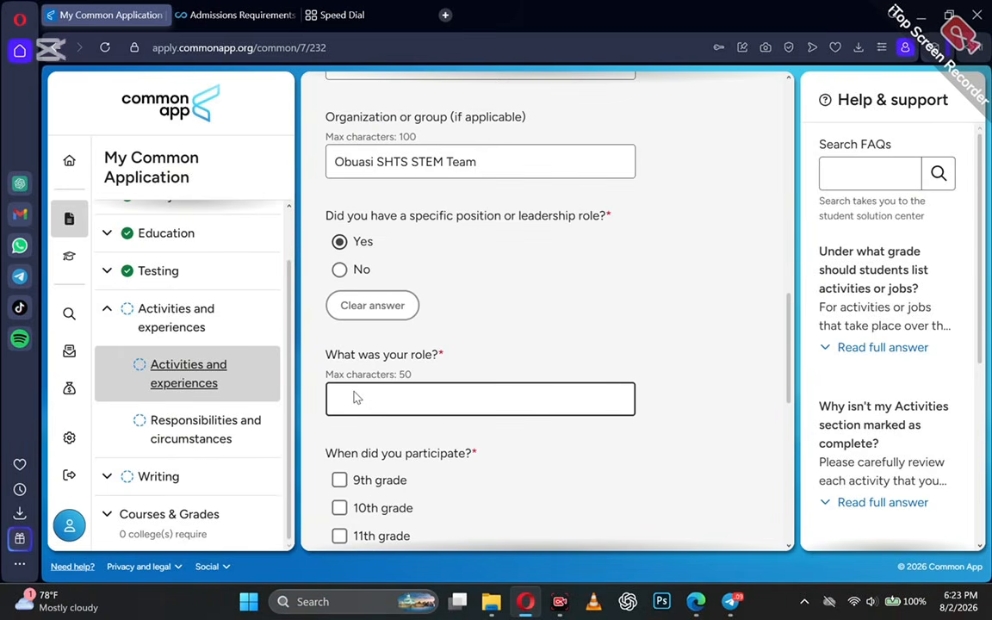
Enter Lead Researcher & Lead Programmer as the role, grades 10–12, during the school year.
text(Lead Researcher & Lead Programmer)
scroll(356, 398, down, 2)
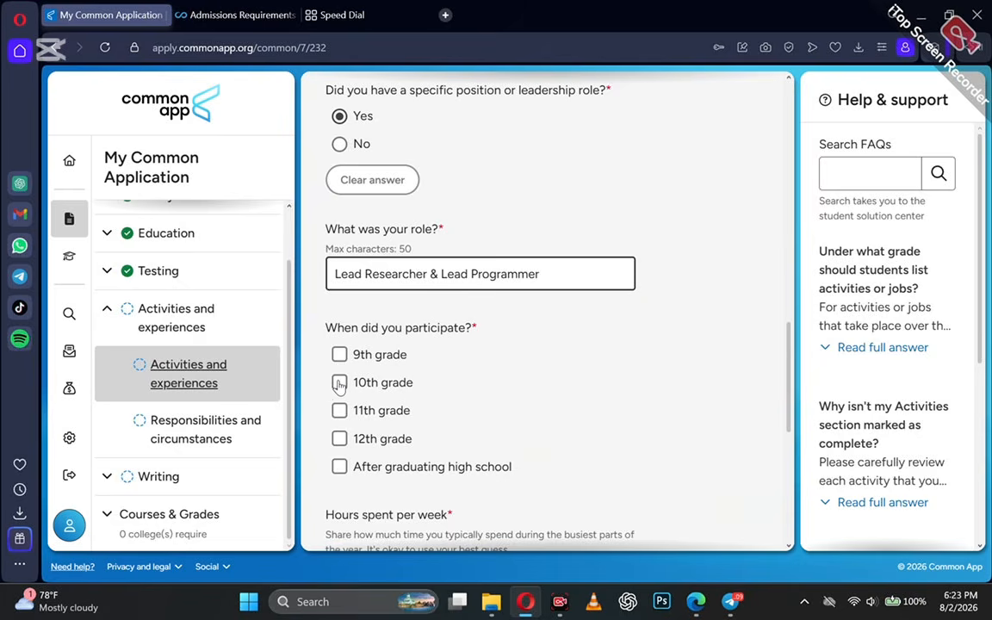
click(339, 382)
click(339, 410)
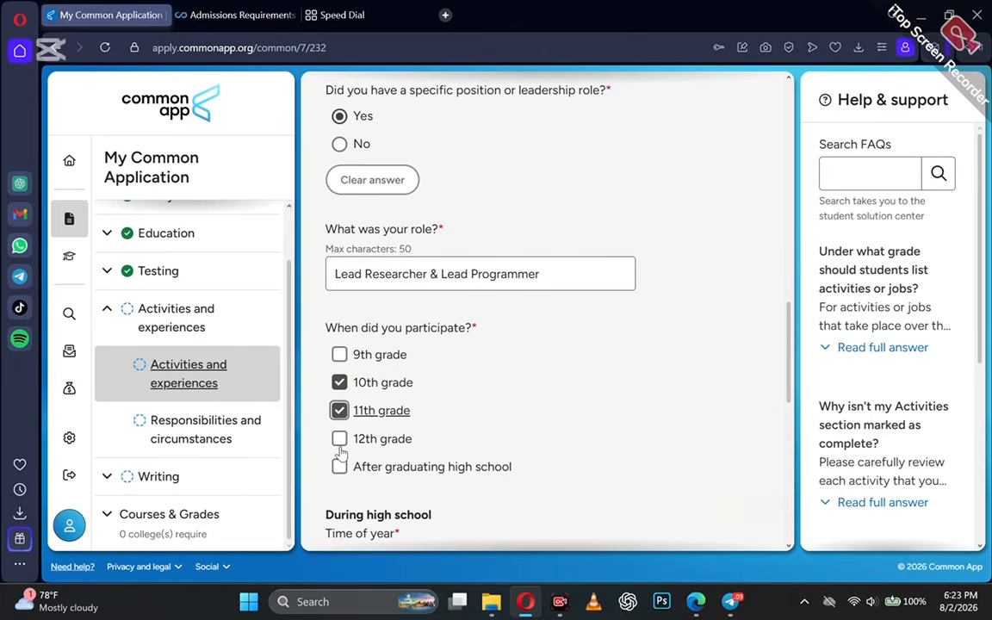
click(339, 440)
scroll(365, 492, down, 1)
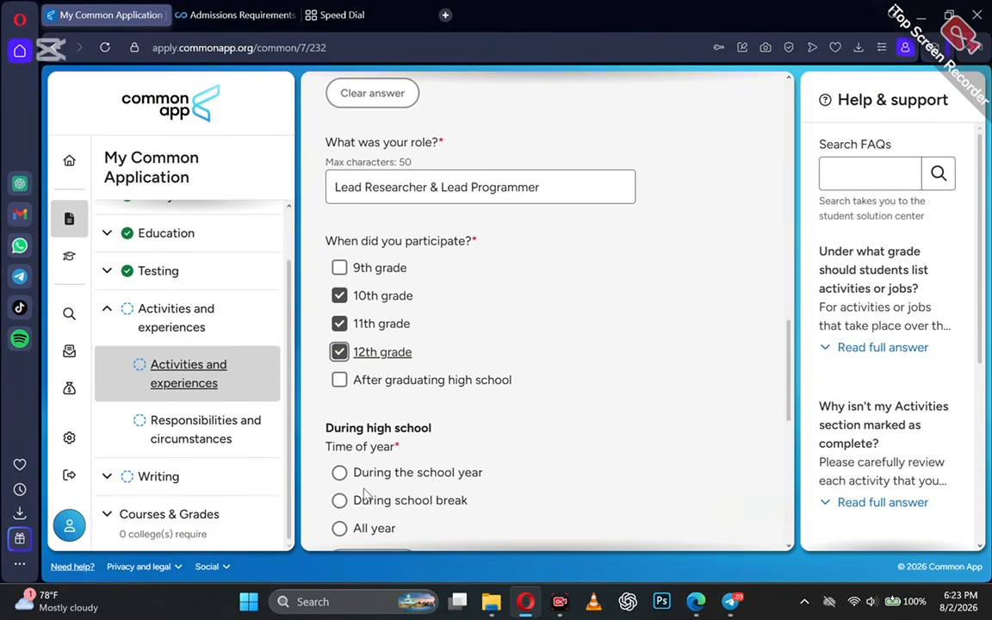
scroll(343, 495, down, 1)
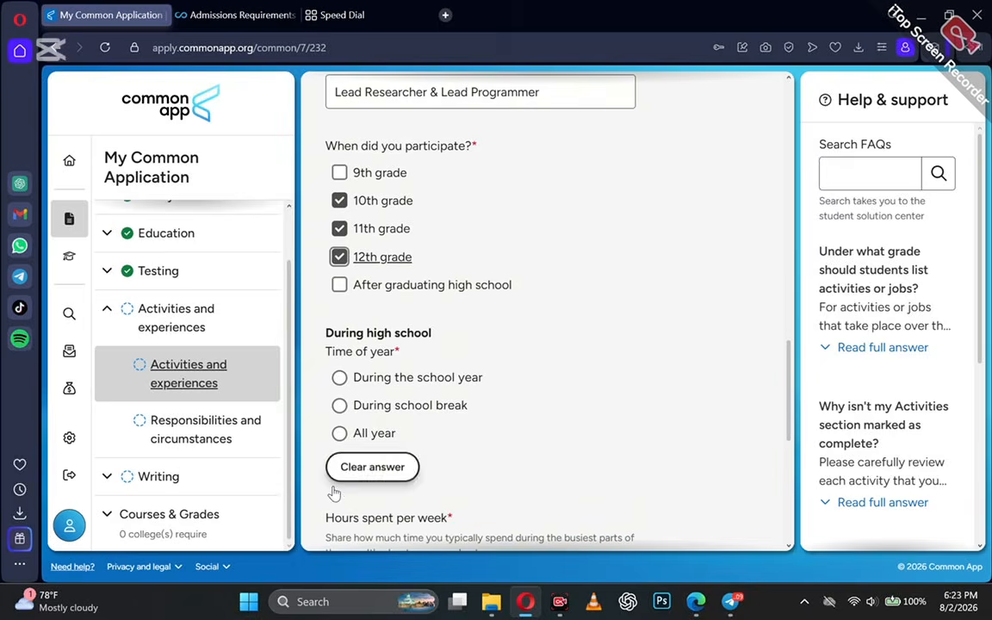
click(339, 379)
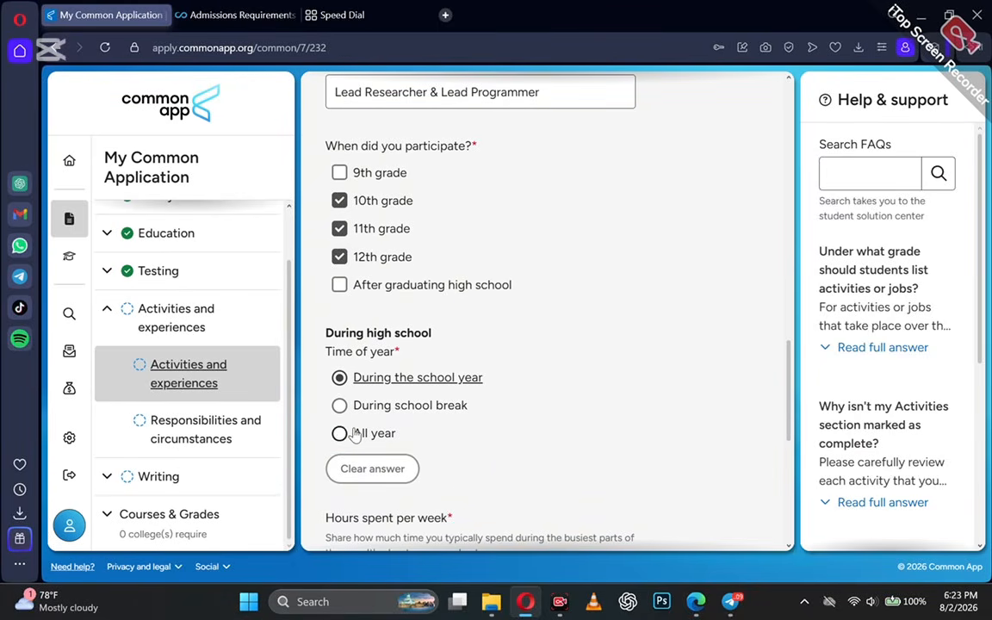
scroll(353, 432, down, 1)
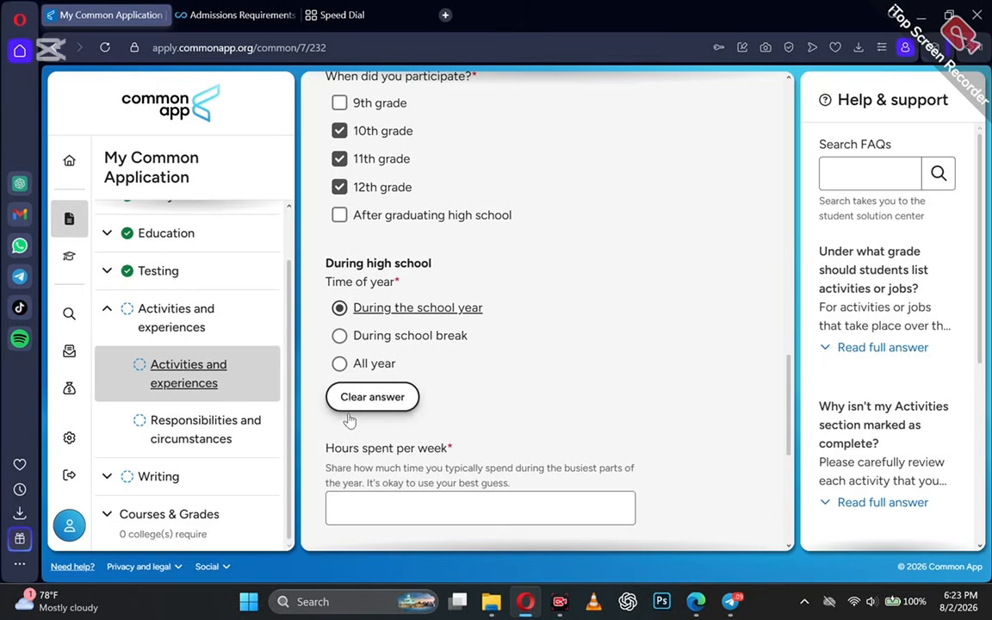
scroll(345, 470, down, 1)
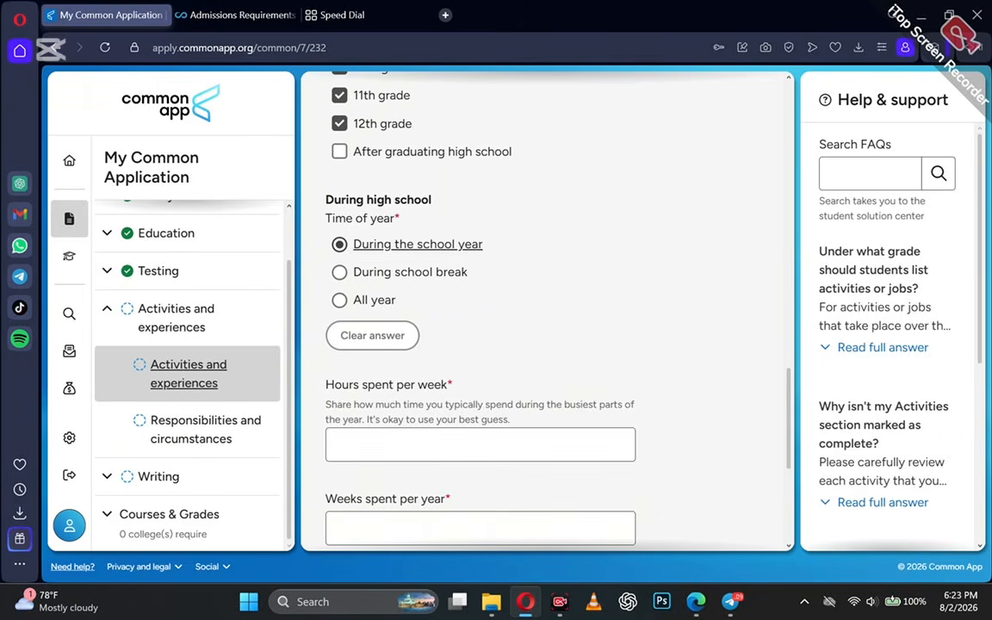
Enter 22 hours per week and 48 weeks per year, finish Activity 2, and continue.
click(353, 446)
text(22)
key(Tab)
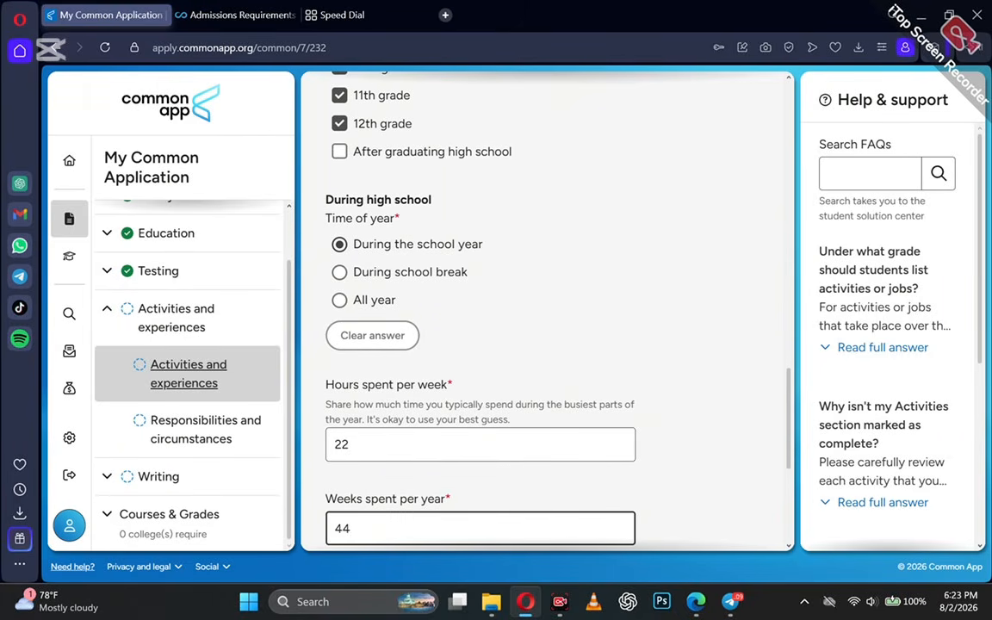
text(44)
key(BackSpace)
scroll(354, 527, down, 5)
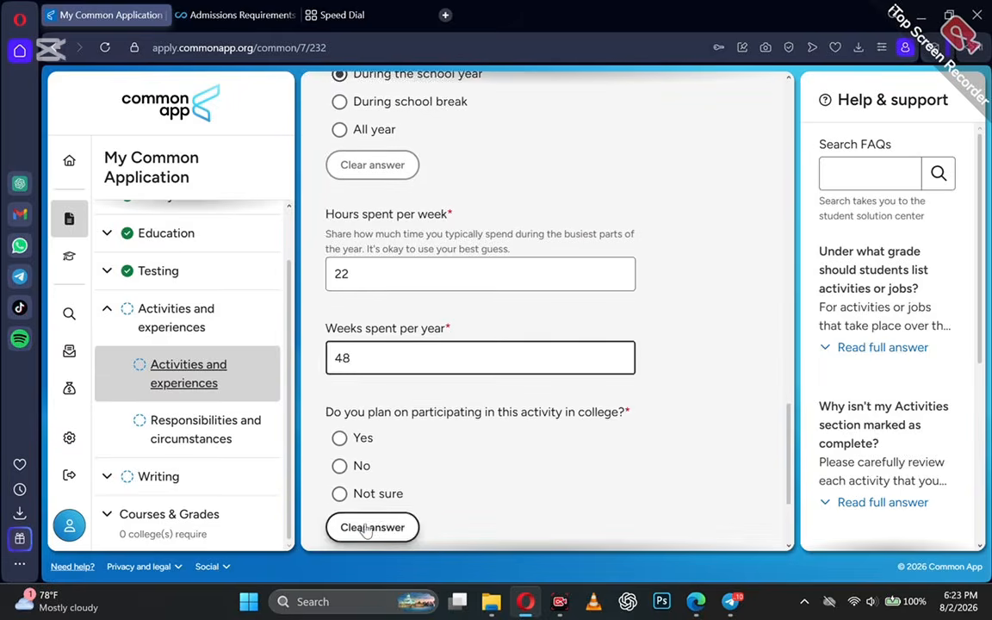
click(366, 515)
click(406, 325)
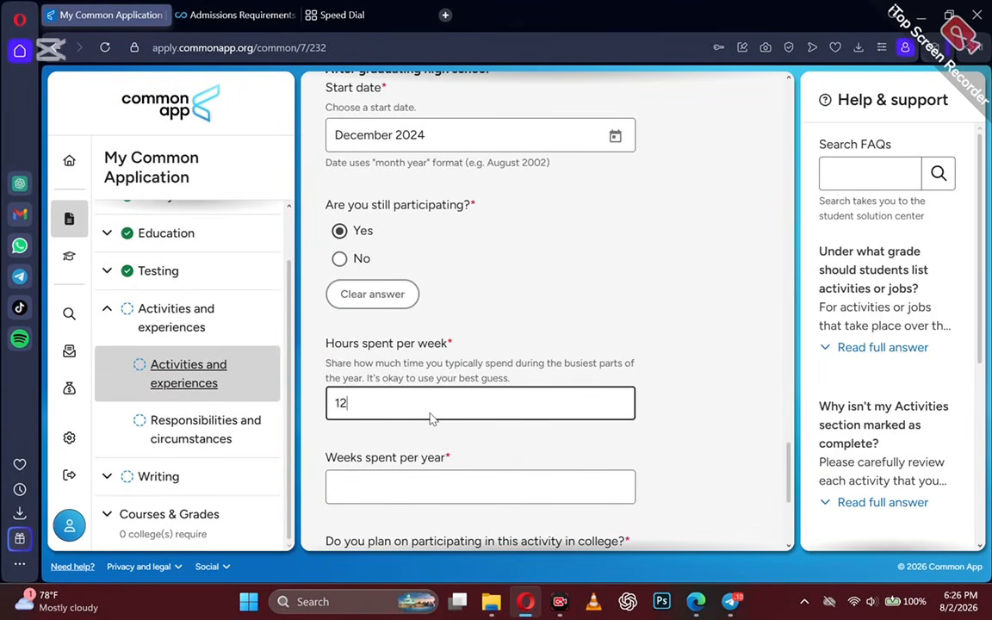
key(Return)
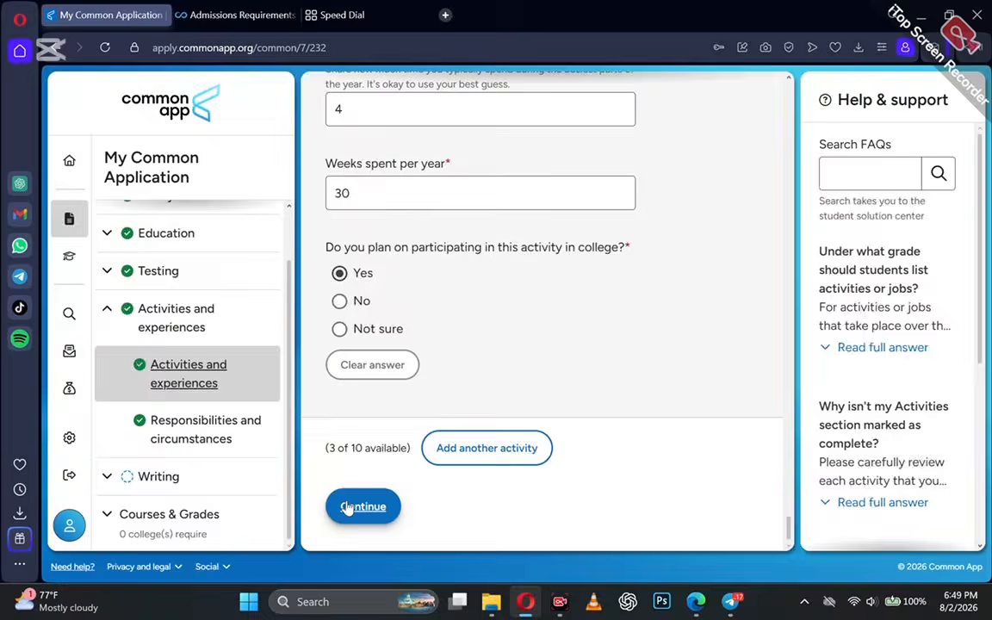
click(349, 507)
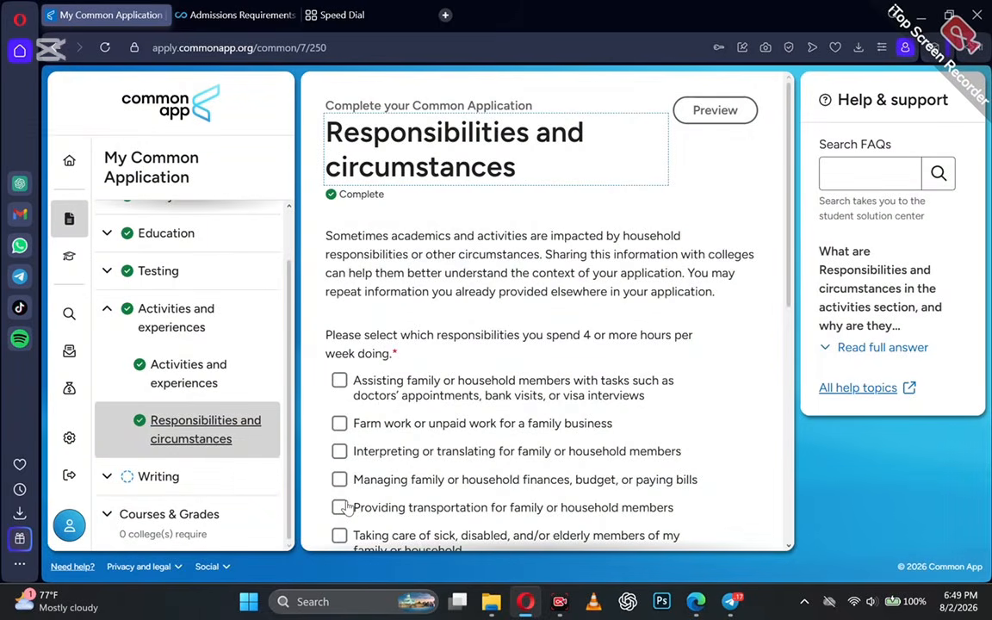
scroll(344, 507, down, 1)
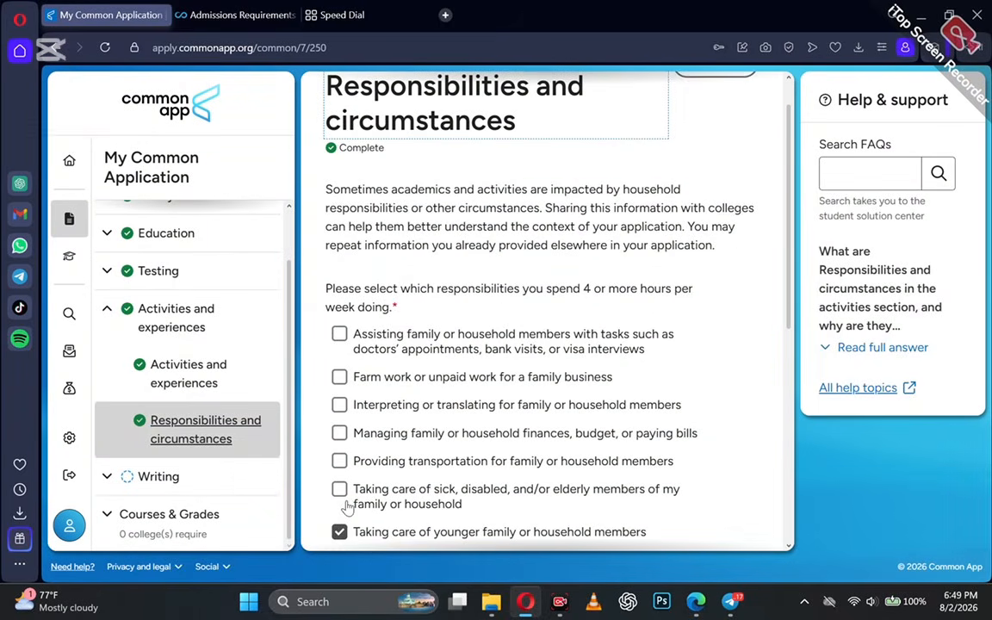
scroll(349, 507, down, 1)
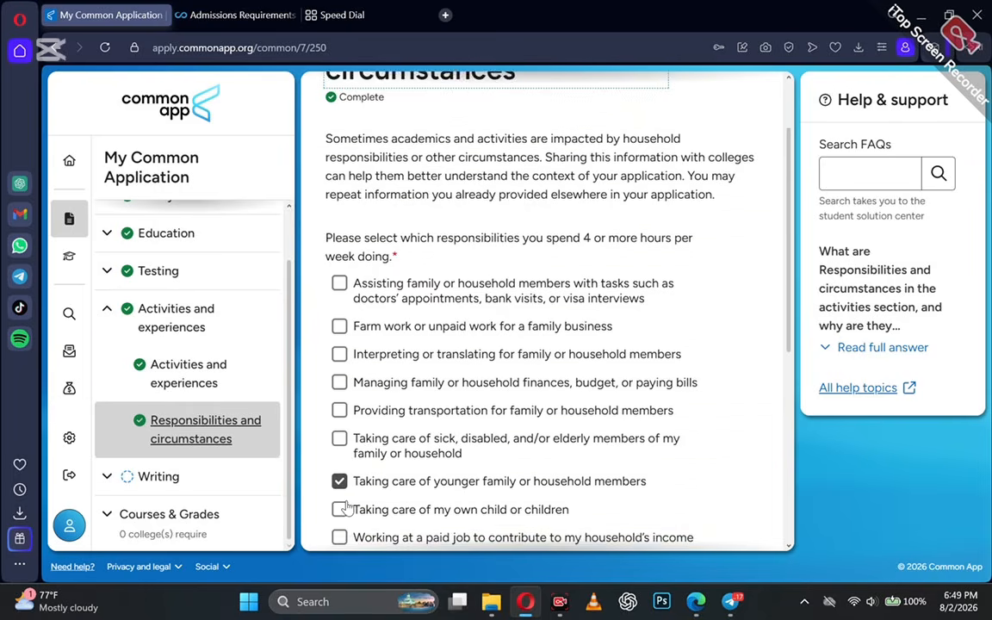
scroll(344, 508, down, 1)
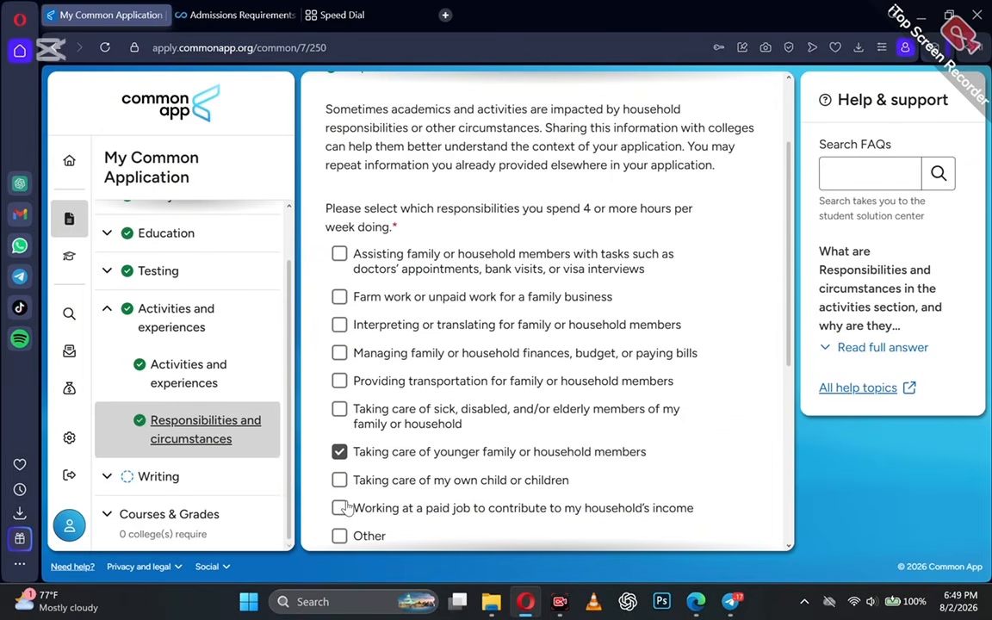
scroll(345, 507, down, 1)
scroll(347, 508, down, 3)
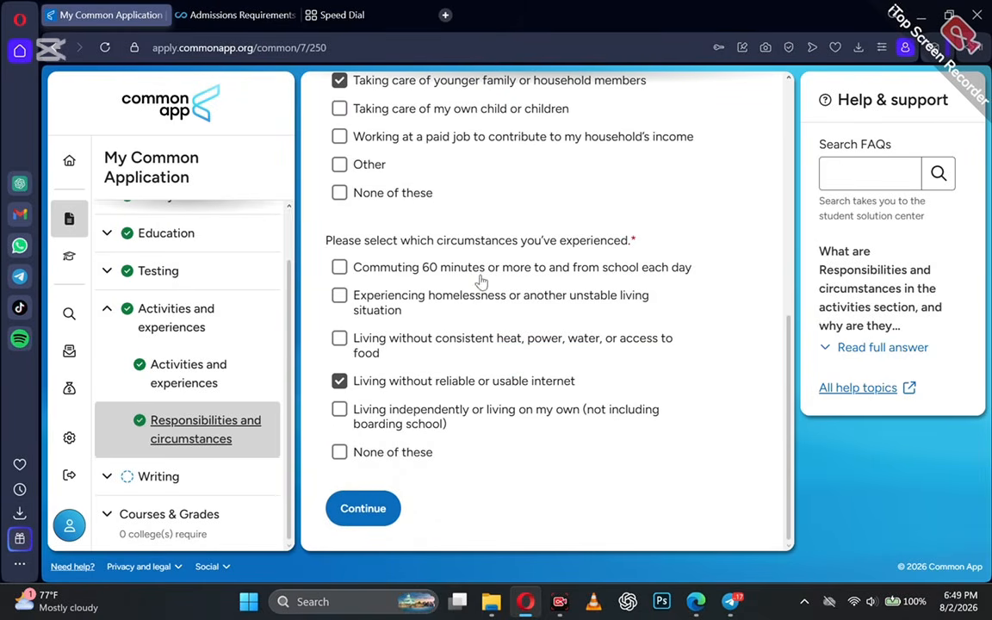
Continue to the Personal Essay and scroll past the prompts to the 650-word essay box.
click(355, 508)
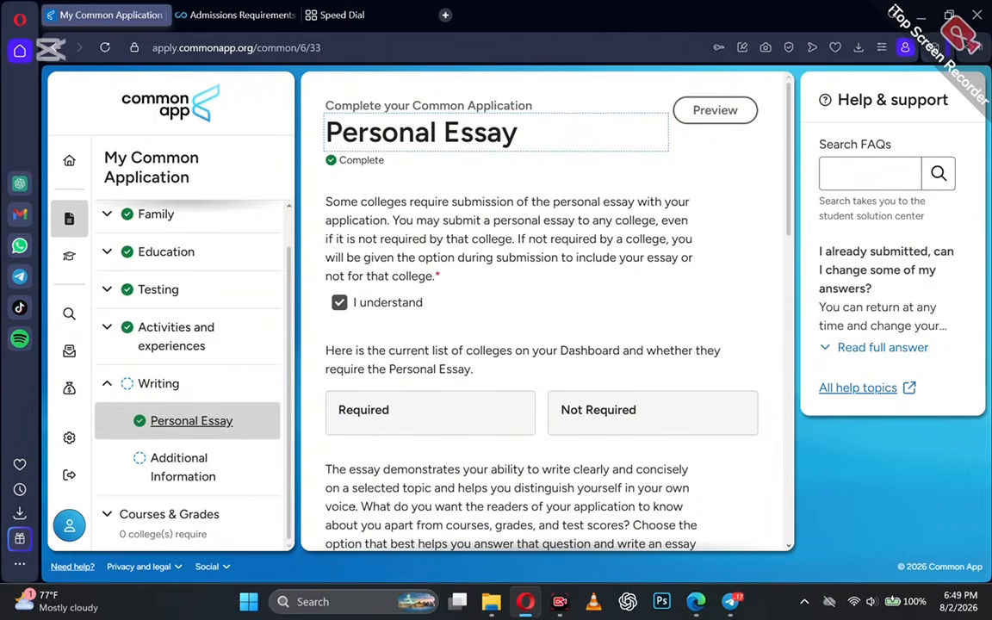
scroll(542, 344, down, 1)
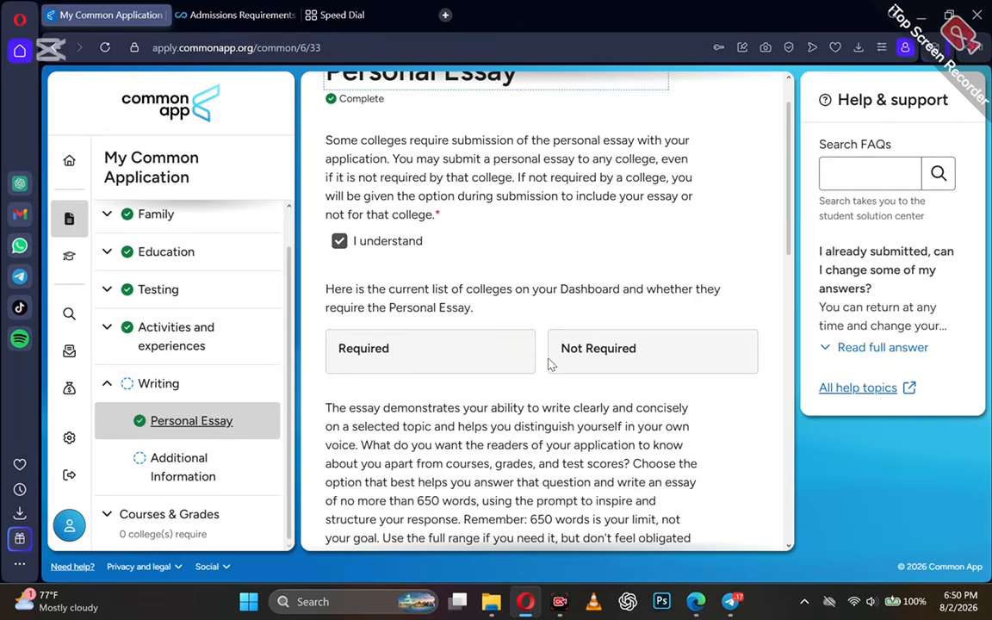
scroll(543, 344, down, 3)
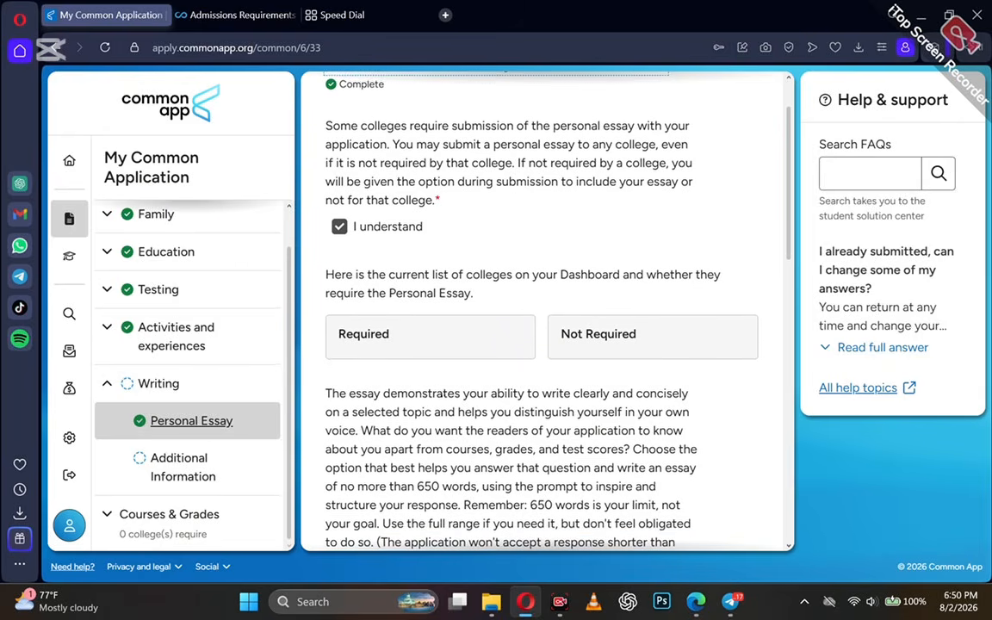
scroll(441, 409, down, 2)
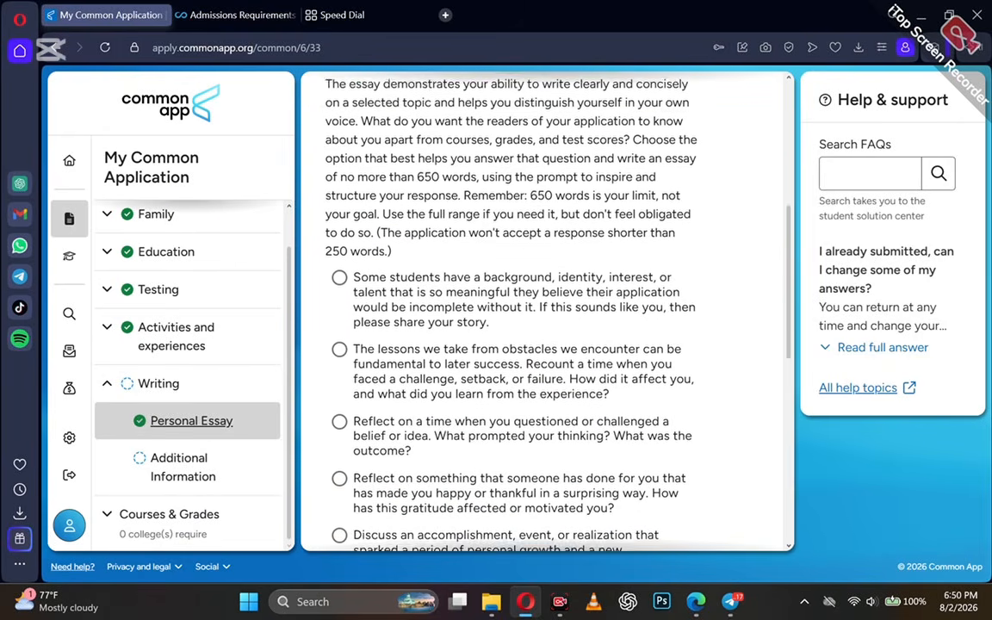
scroll(441, 409, up, 1)
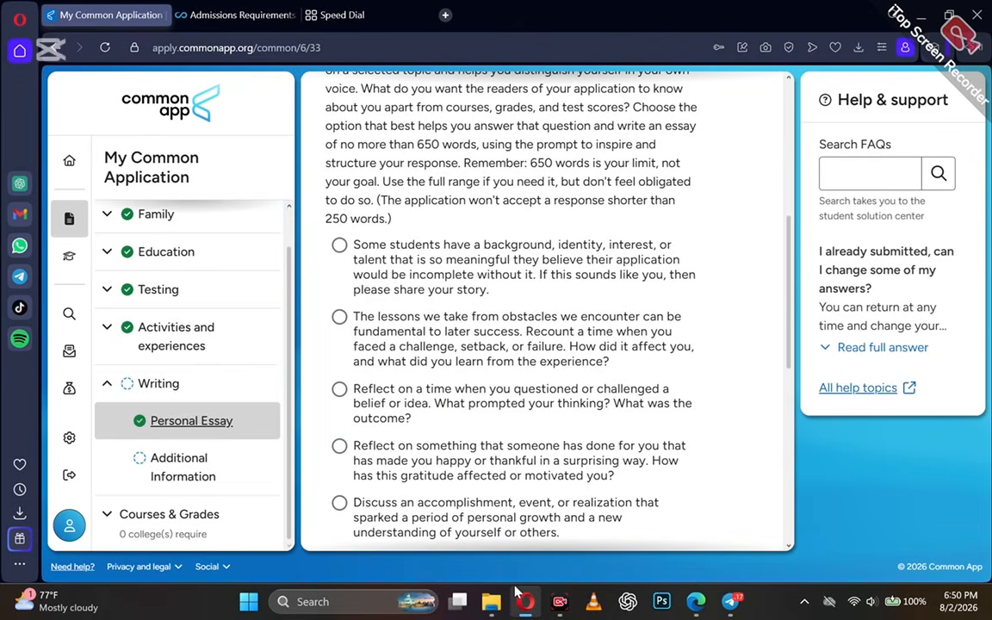
mouse_move(517, 594)
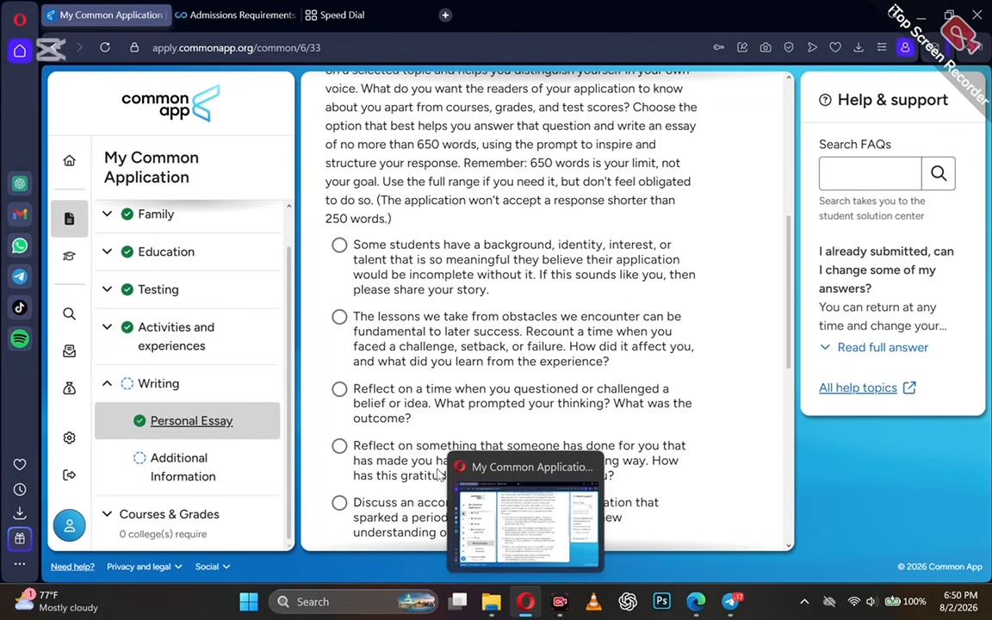
scroll(422, 440, down, 6)
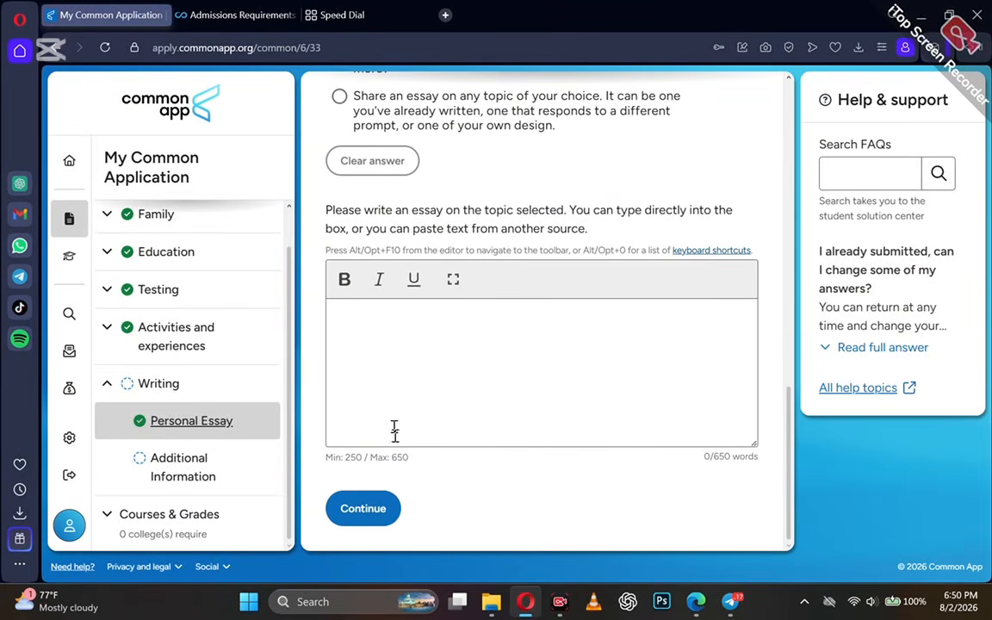
Go to Writing > Additional Information.
click(162, 530)
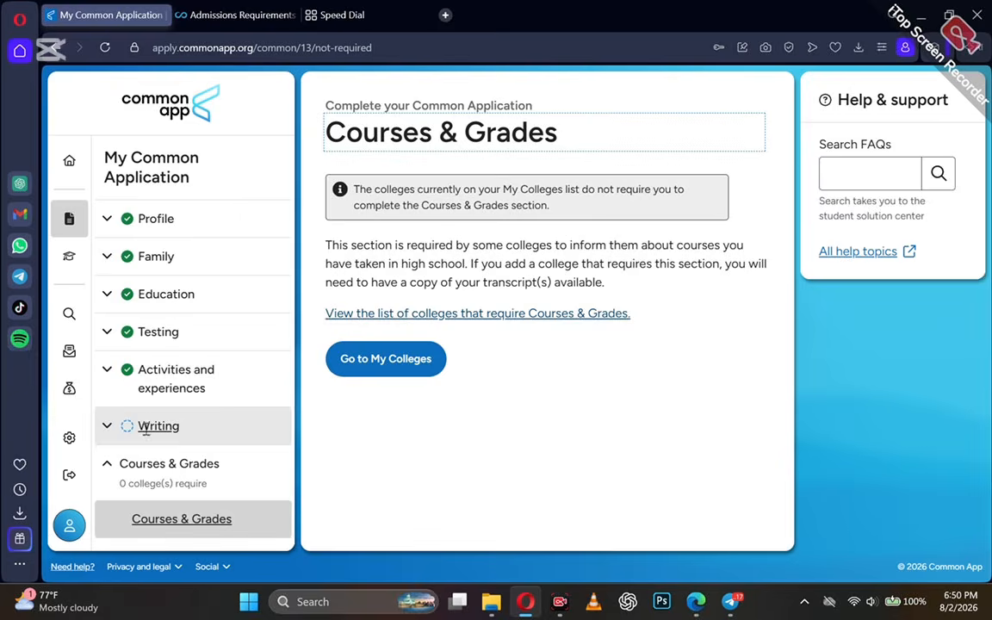
click(148, 428)
click(179, 473)
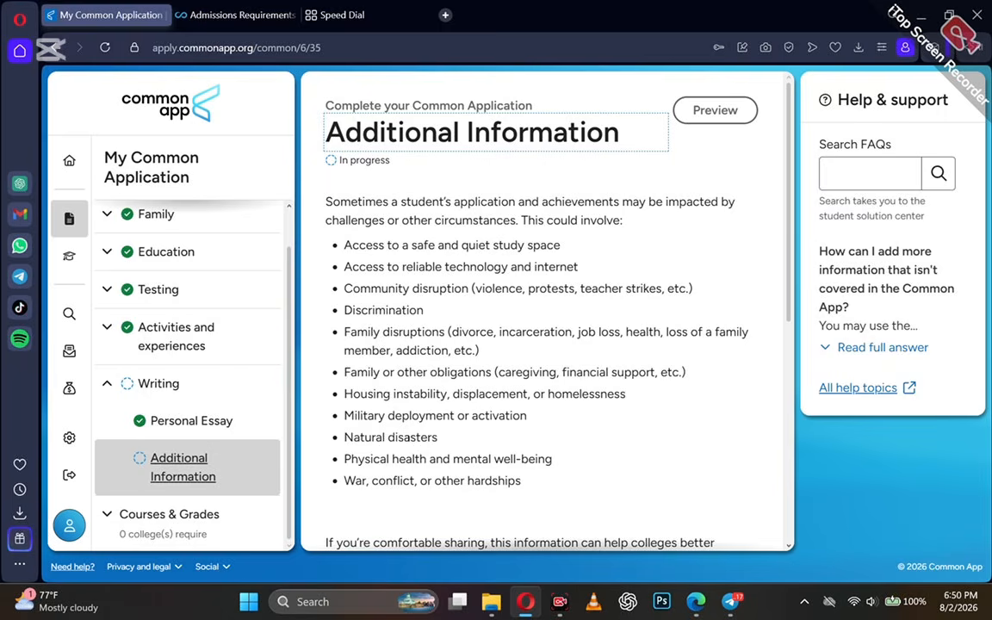
scroll(414, 388, down, 3)
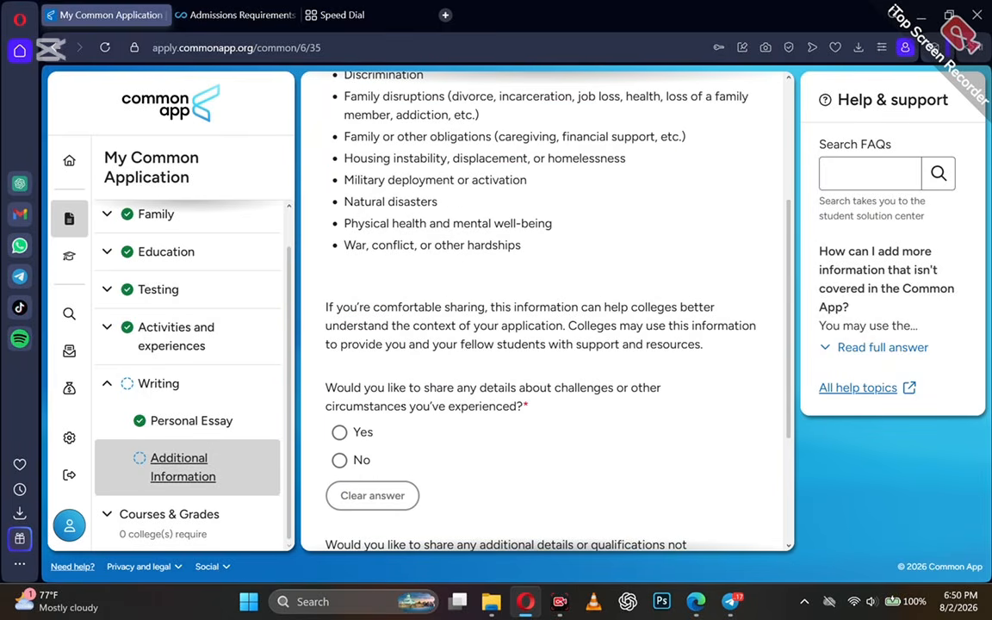
scroll(351, 400, down, 3)
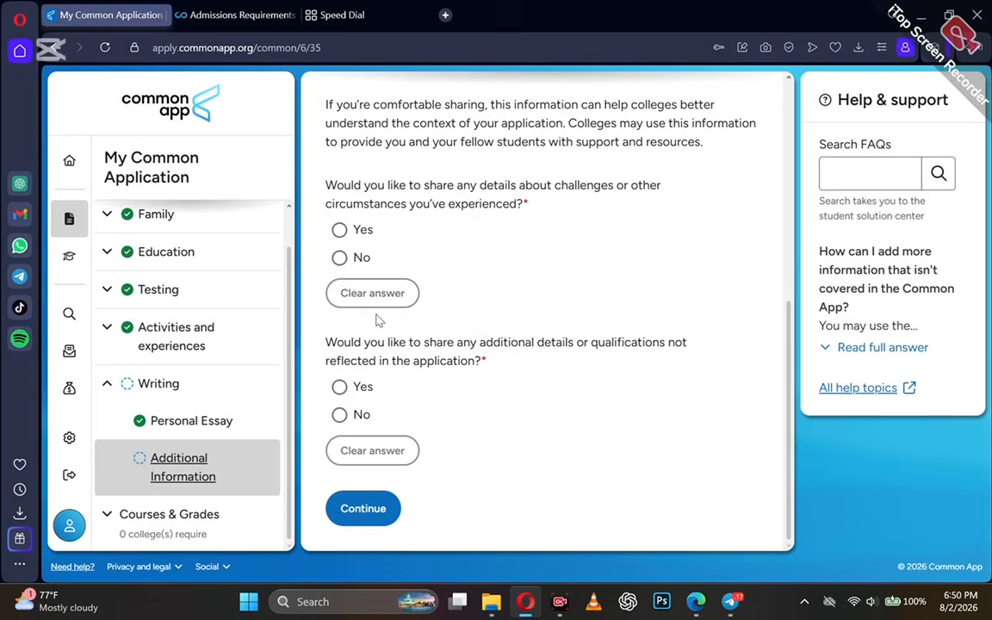
Answer Yes to sharing challenges and No to additional details, then return to Courses & Grades.
click(339, 230)
scroll(370, 366, down, 3)
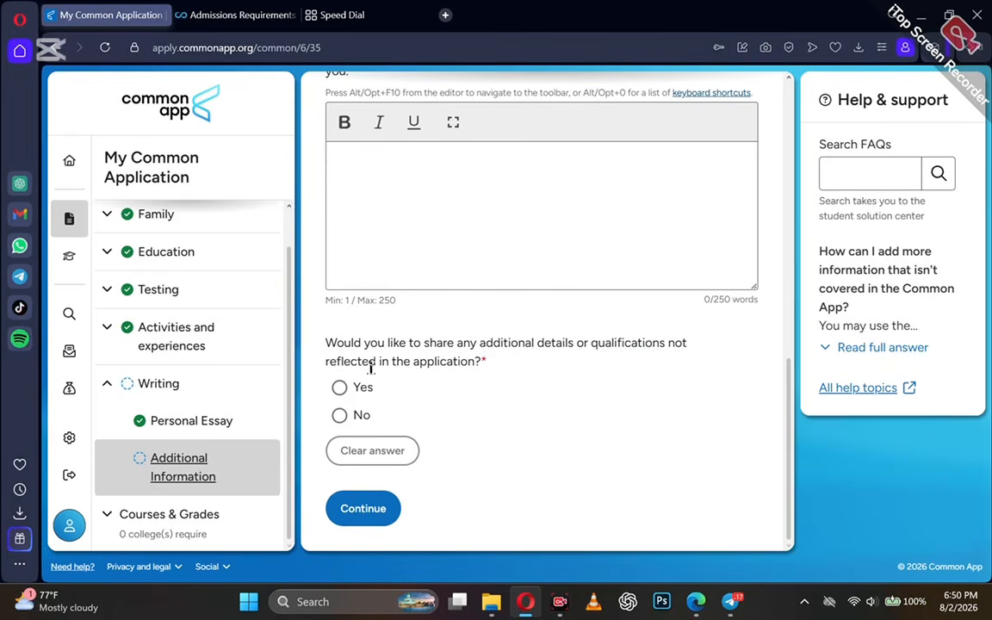
click(340, 416)
scroll(337, 428, up, 1)
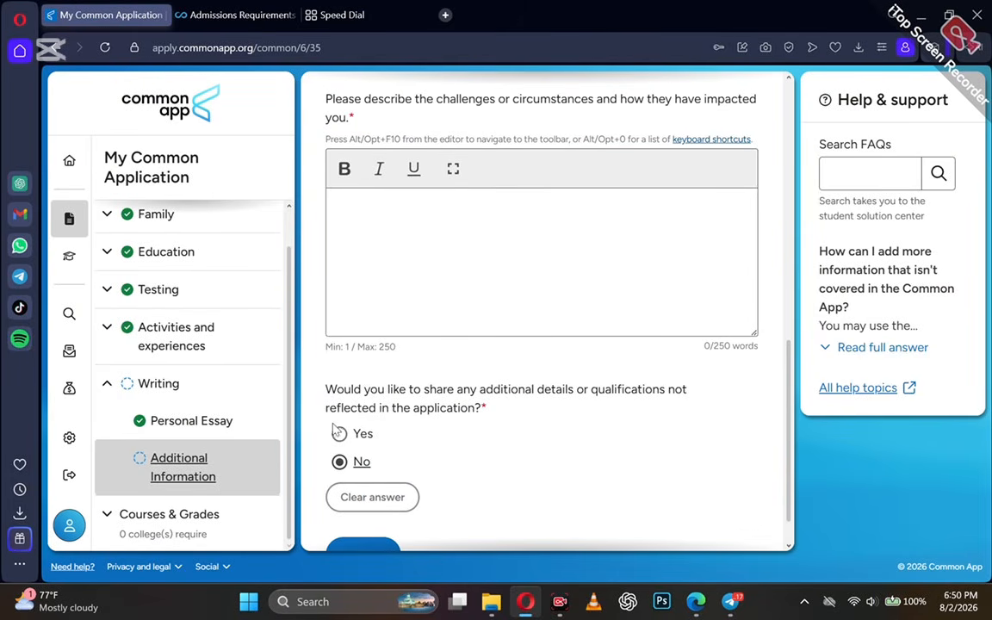
click(339, 433)
scroll(339, 433, down, 4)
click(189, 535)
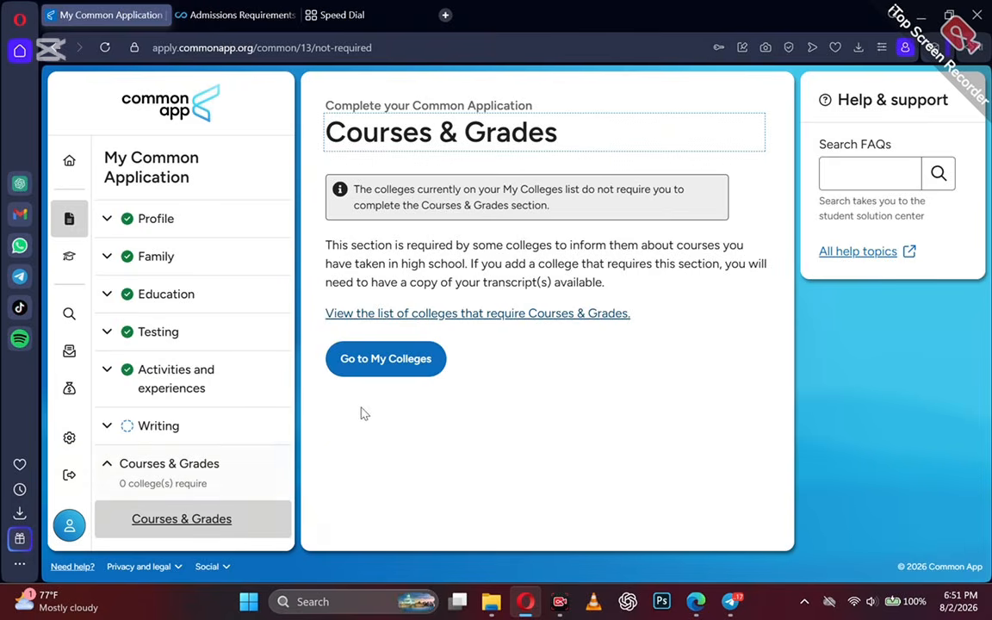
Add Esade Barcelona from College search and open it under My Colleges.
click(399, 371)
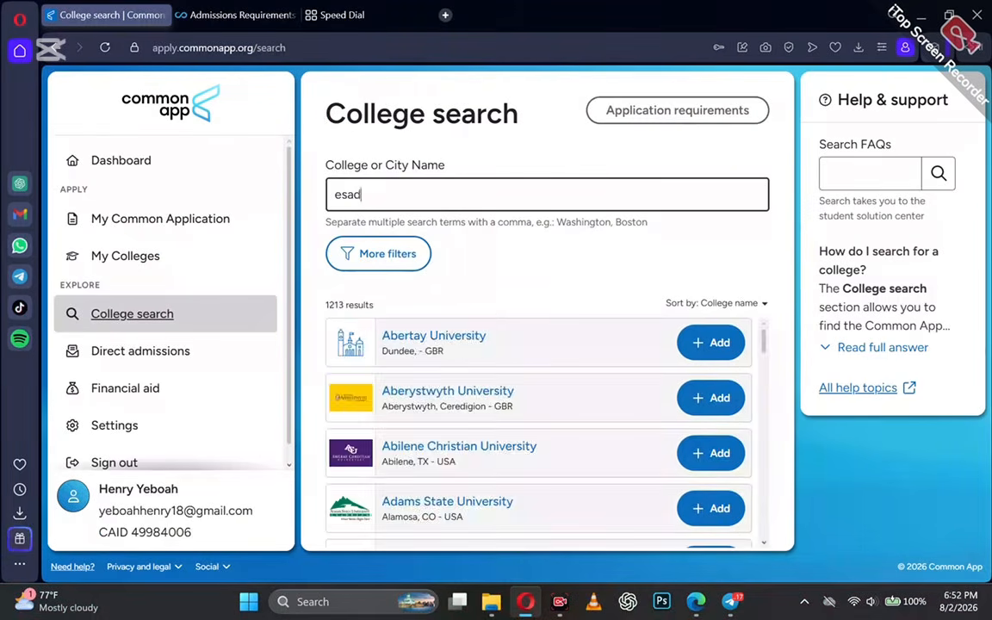
text(esade)
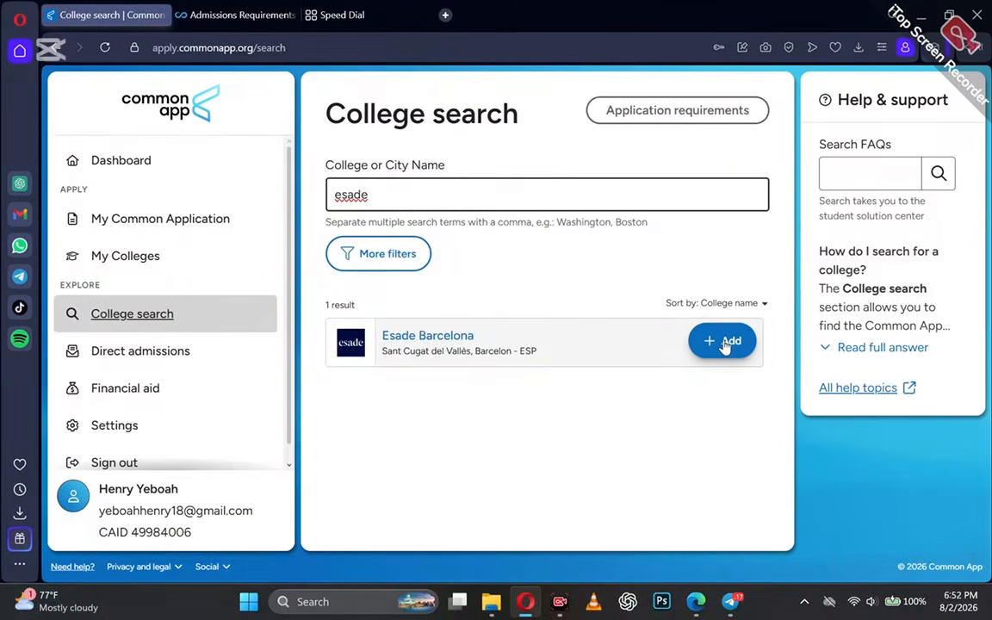
click(722, 342)
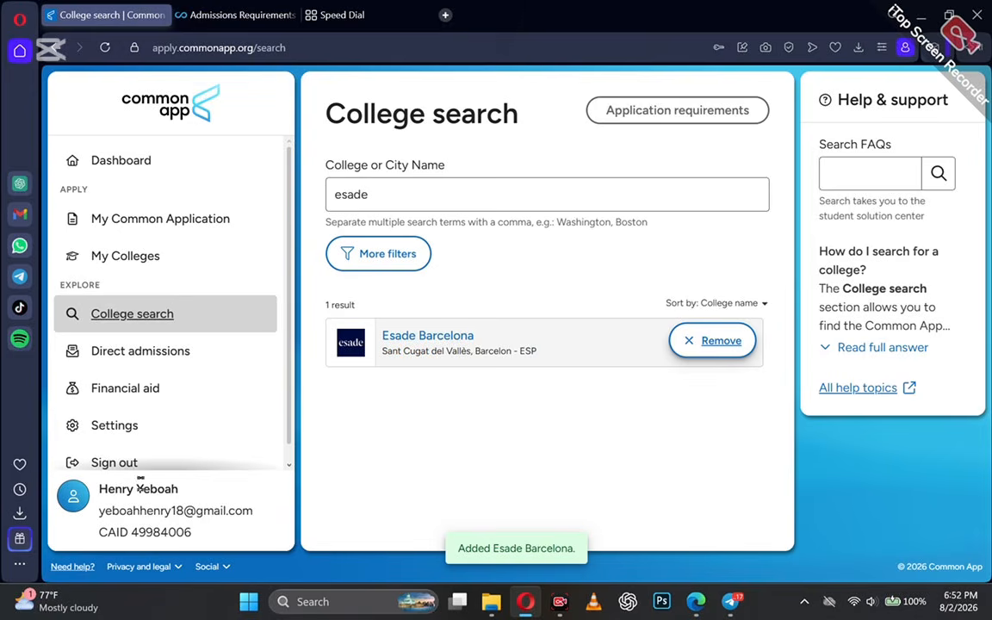
click(162, 251)
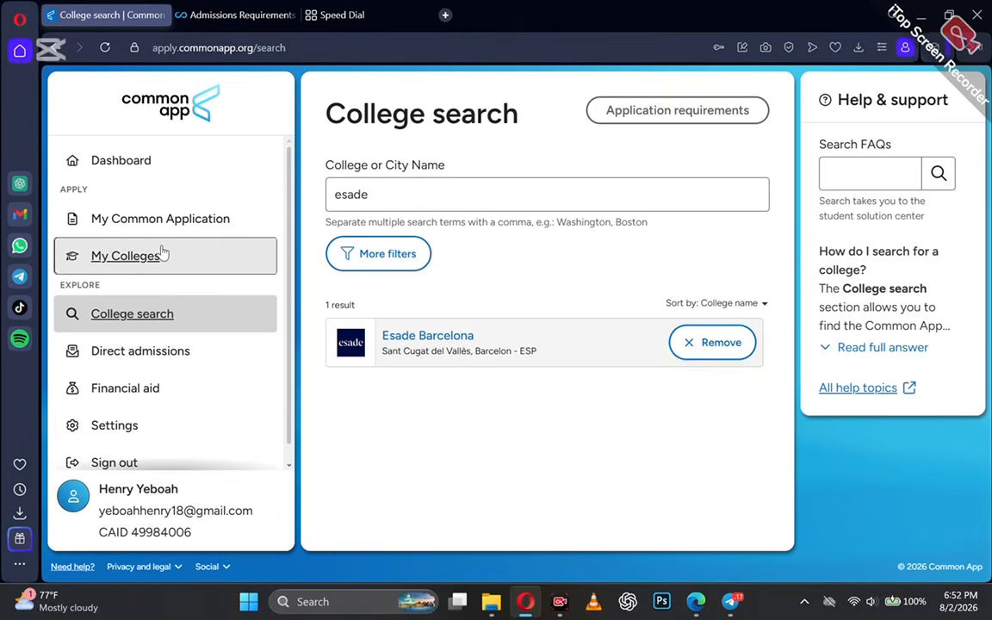
click(214, 246)
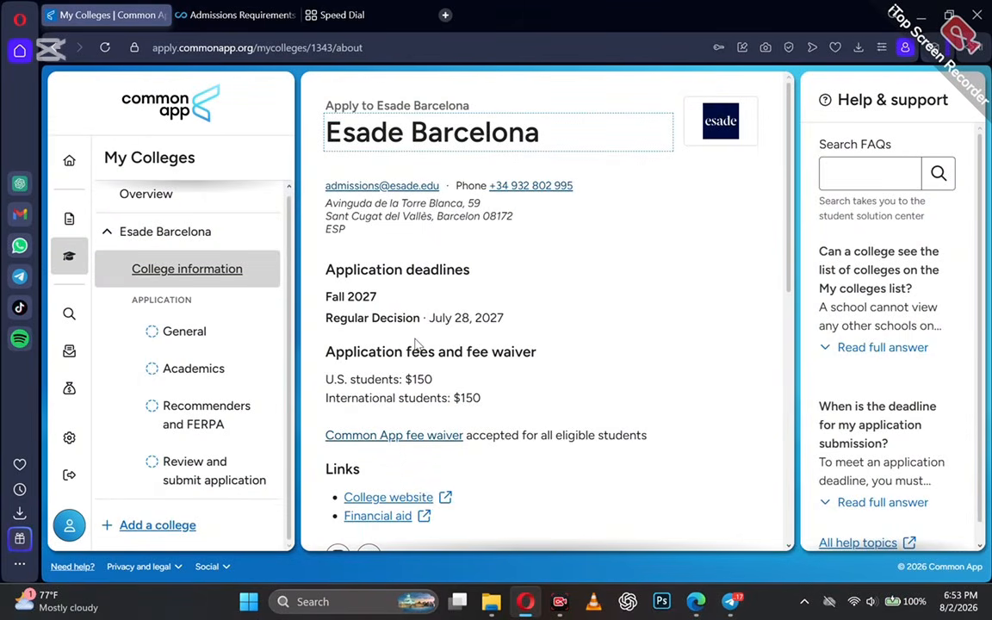
Set Esade Barcelona's start term to Fall 2027 and admission plan to Regular Decision.
scroll(415, 342, down, 5)
scroll(417, 344, up, 4)
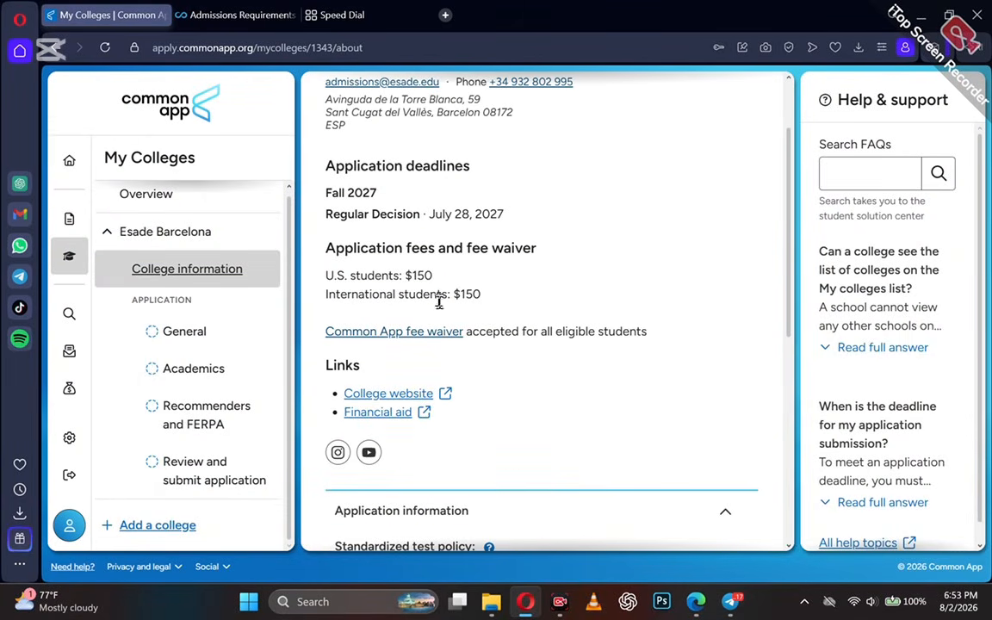
scroll(491, 456, down, 5)
click(193, 329)
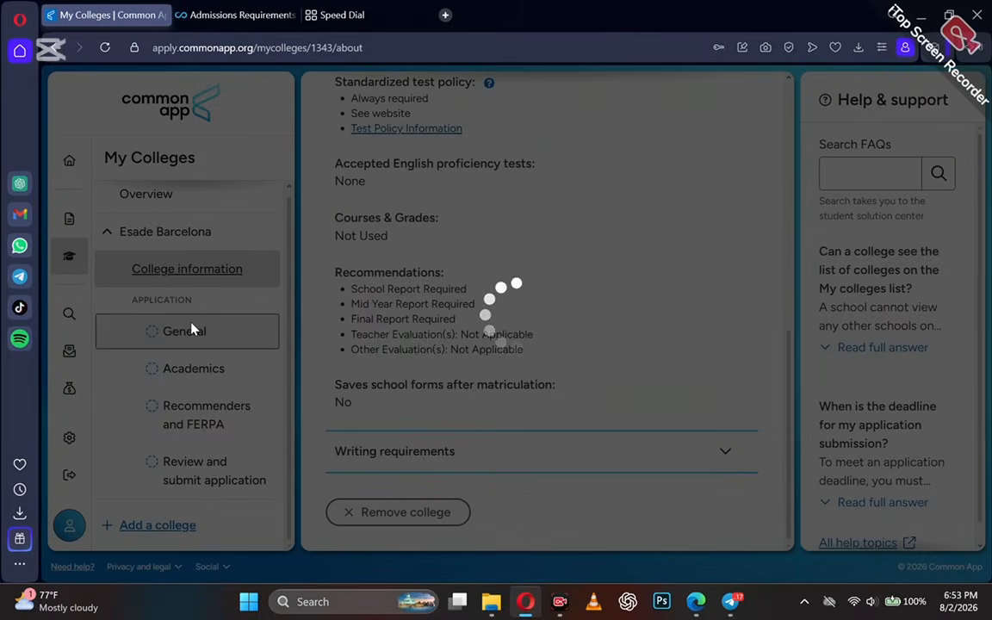
click(454, 280)
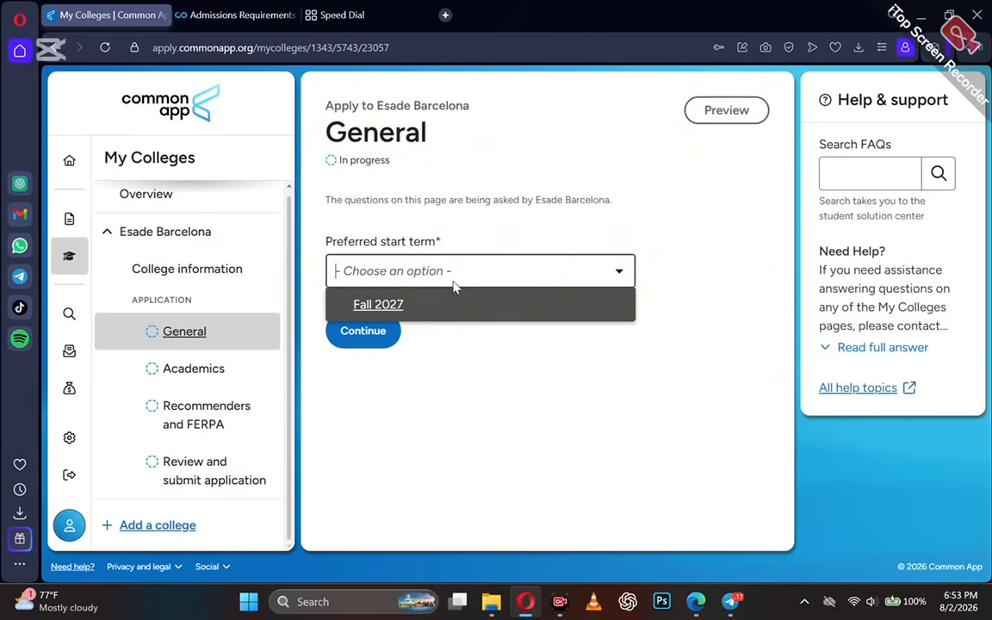
click(439, 306)
click(385, 355)
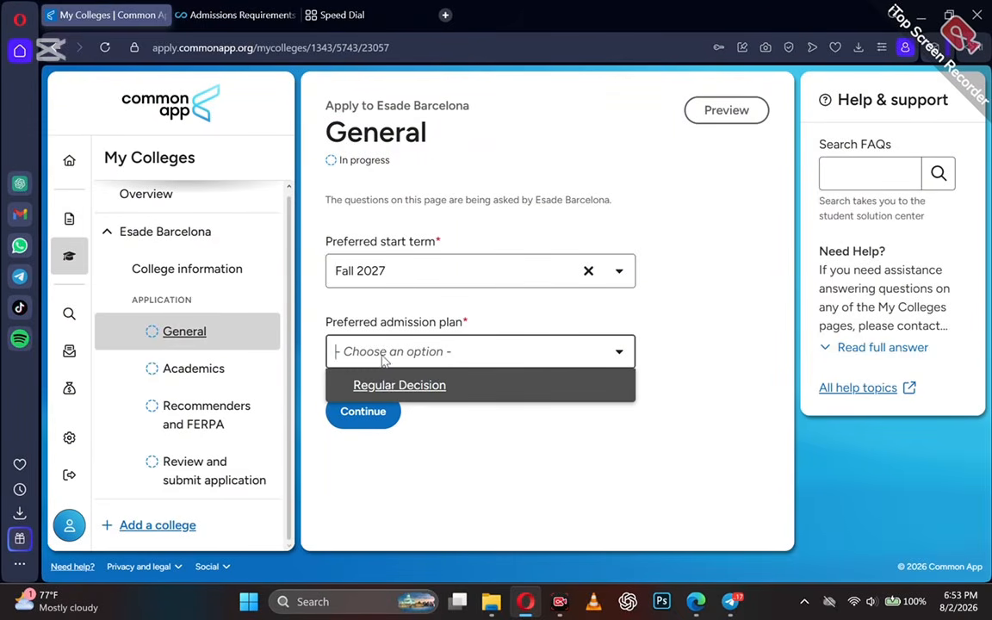
click(376, 386)
click(372, 412)
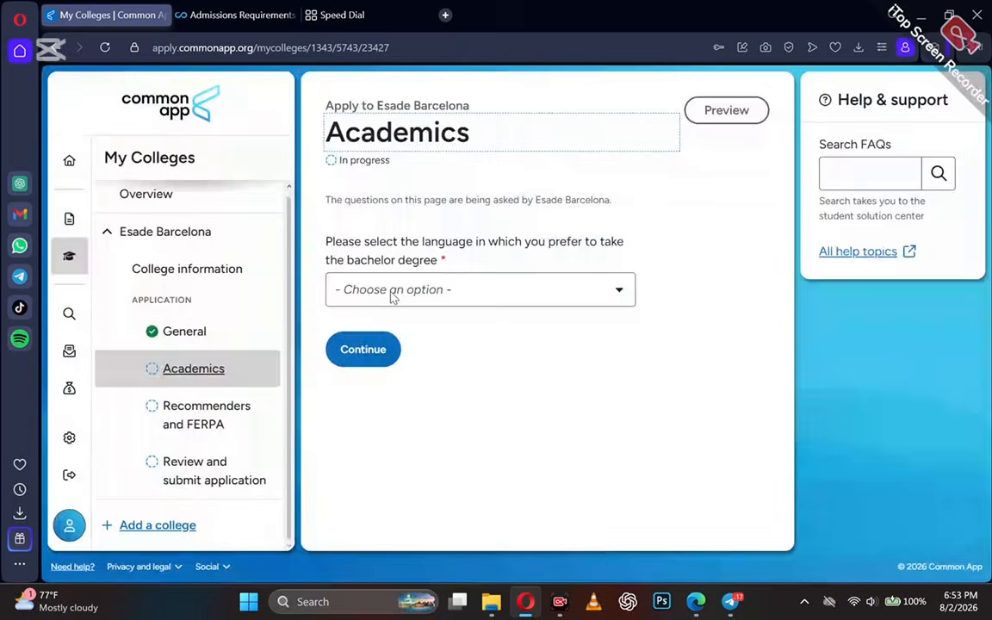
click(399, 291)
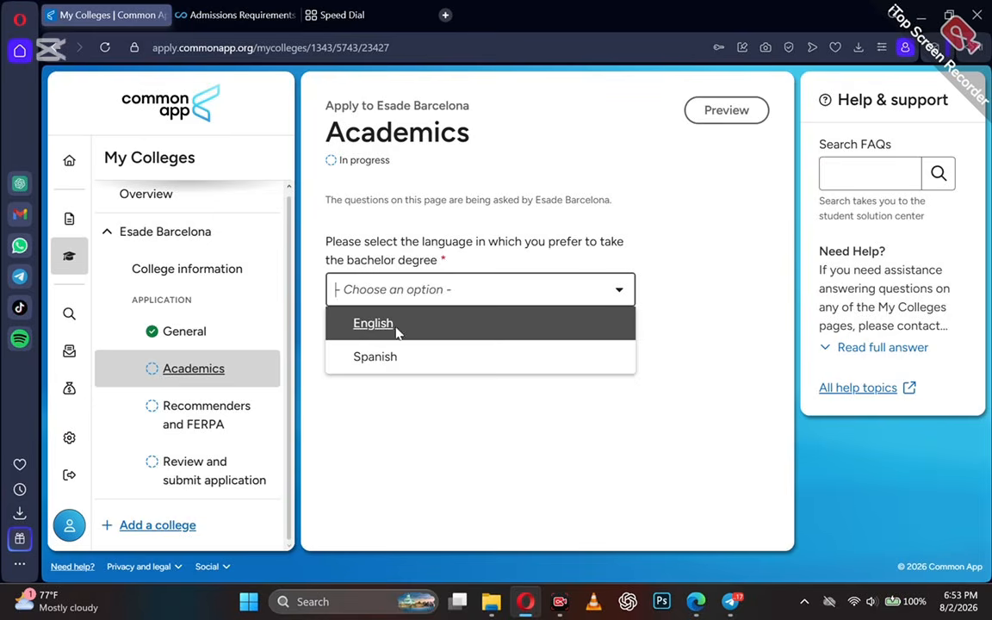
Choose English as the degree language and Bachelor in Business and Artificial Intelligence as the preferred program.
click(397, 330)
click(388, 379)
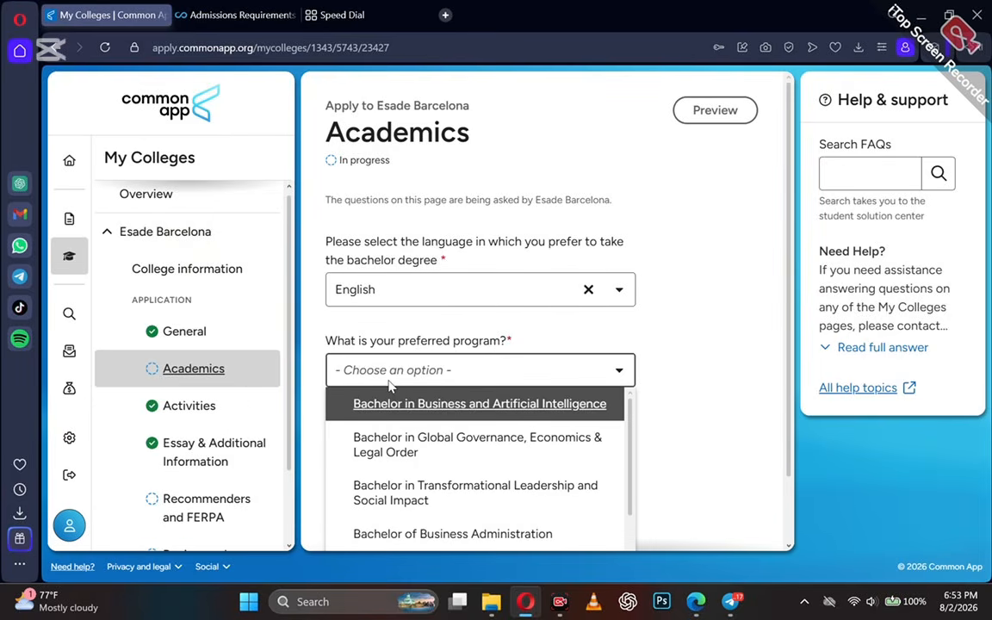
scroll(390, 381, down, 1)
scroll(405, 442, down, 1)
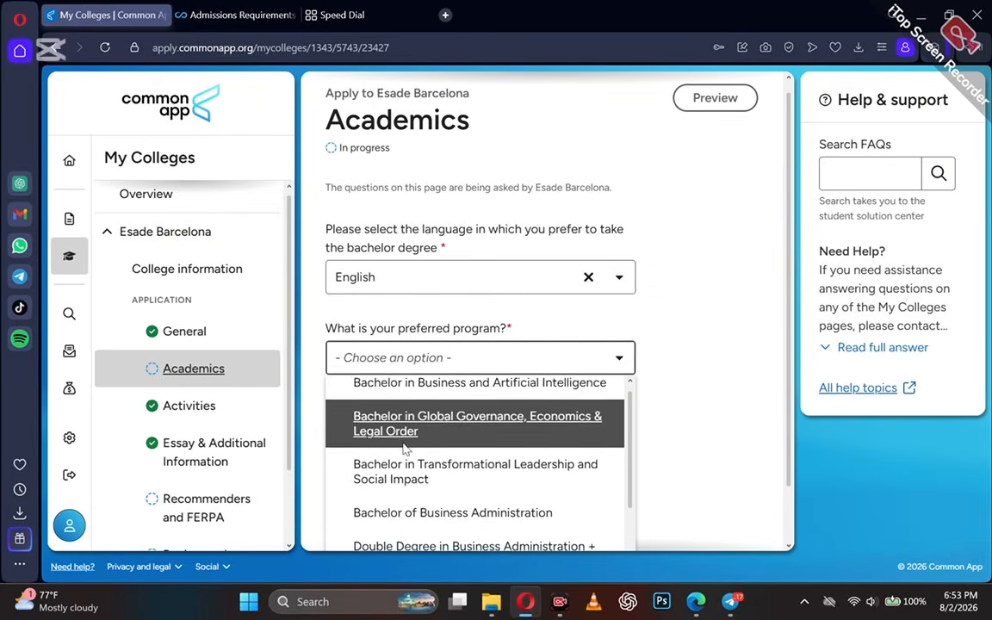
scroll(407, 345, down, 2)
scroll(409, 392, down, 1)
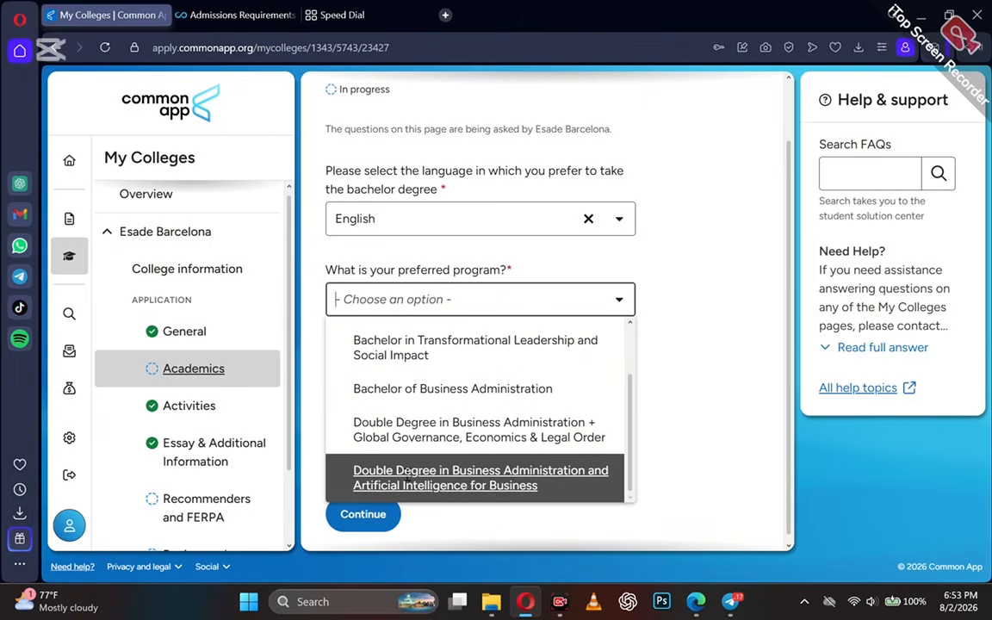
scroll(407, 473, up, 2)
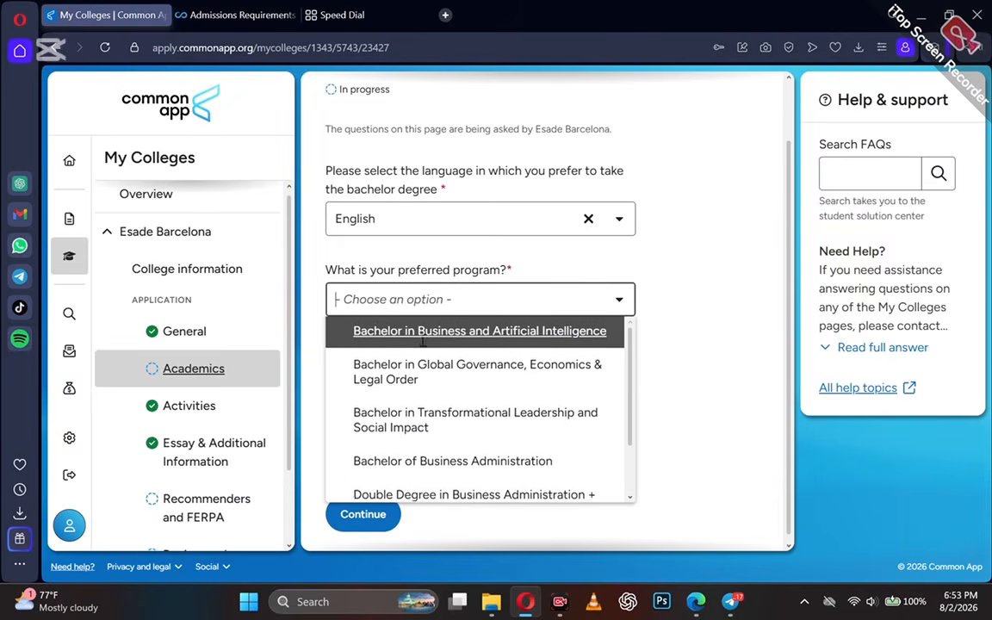
click(422, 336)
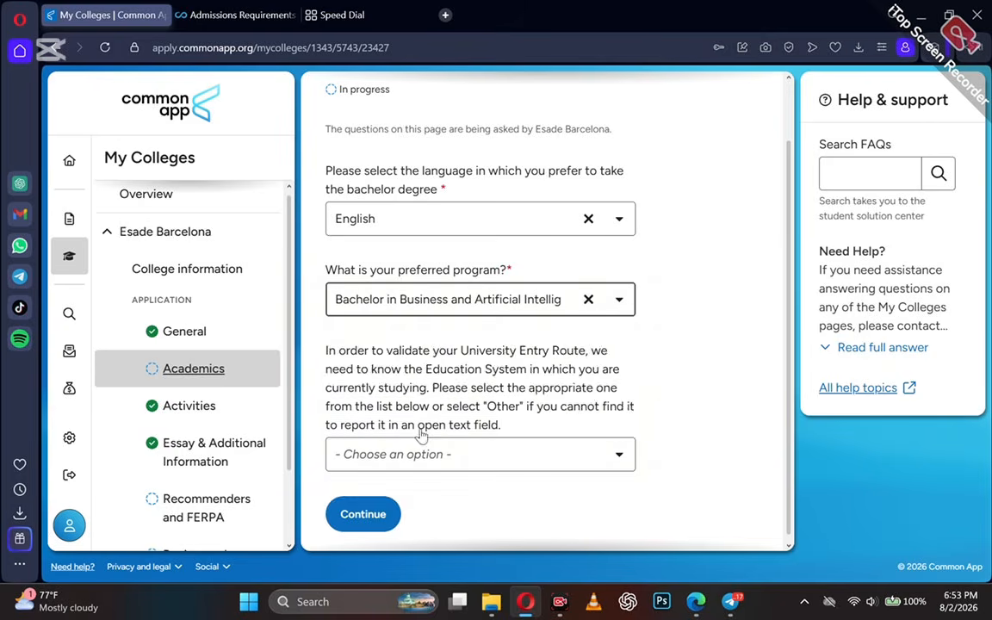
Answer Yes to having studied Mathematics every year.
click(436, 406)
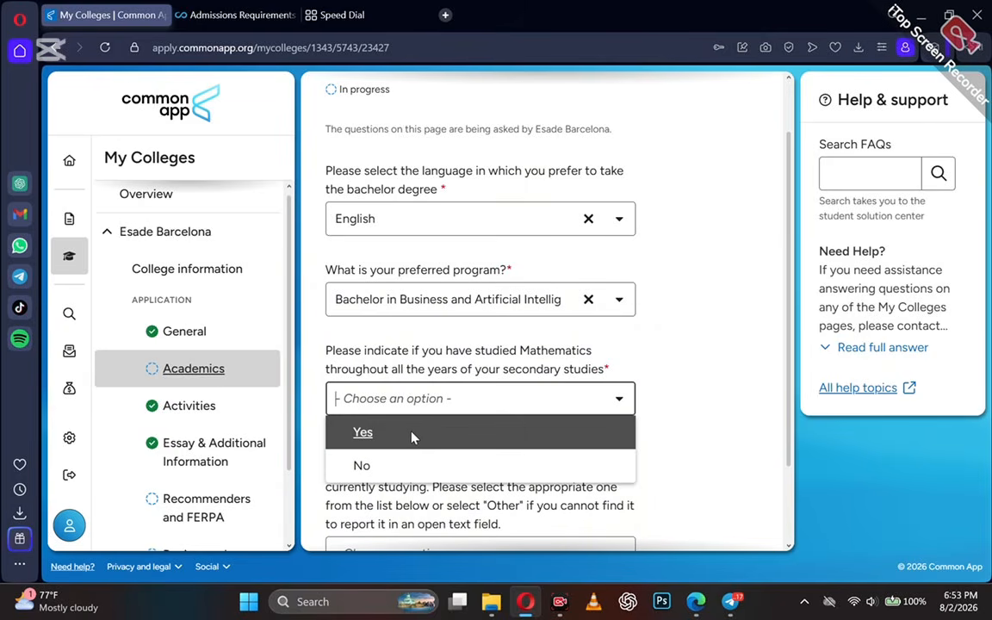
click(414, 434)
scroll(413, 436, down, 3)
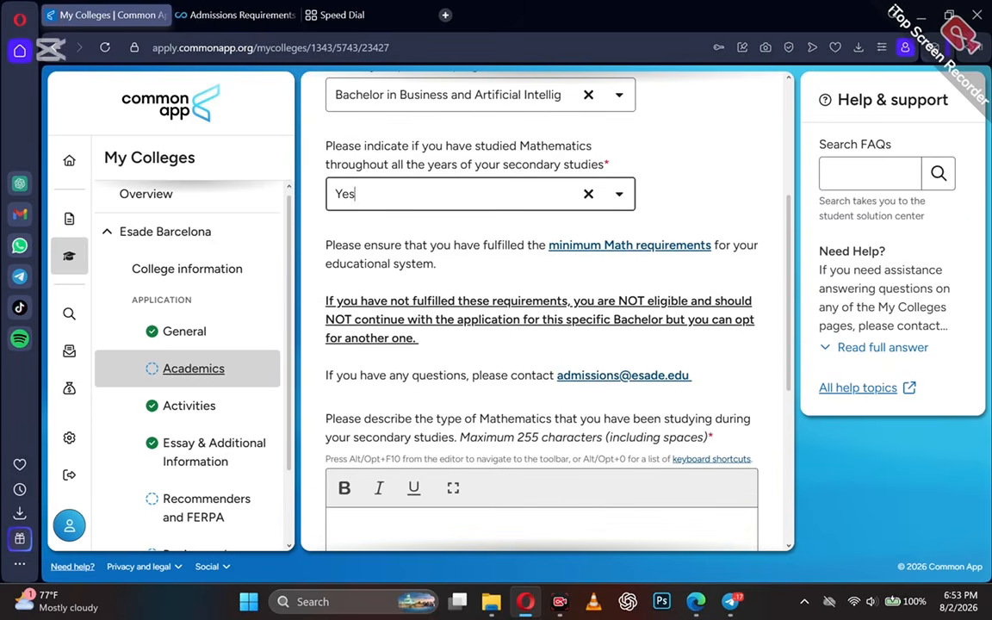
scroll(415, 437, down, 4)
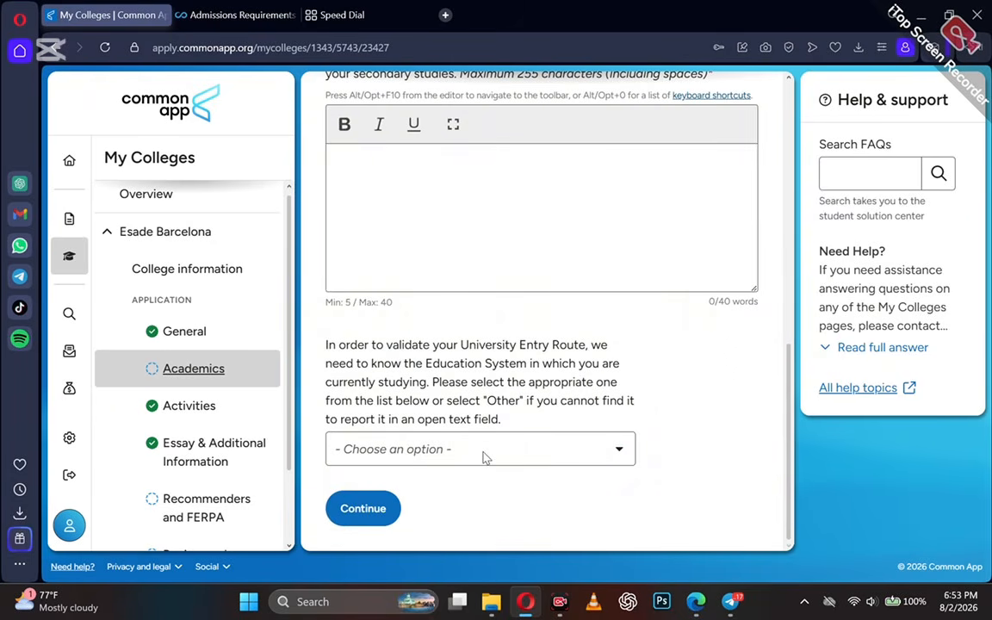
Set the education system to Otros/Other and review the list of options.
click(484, 458)
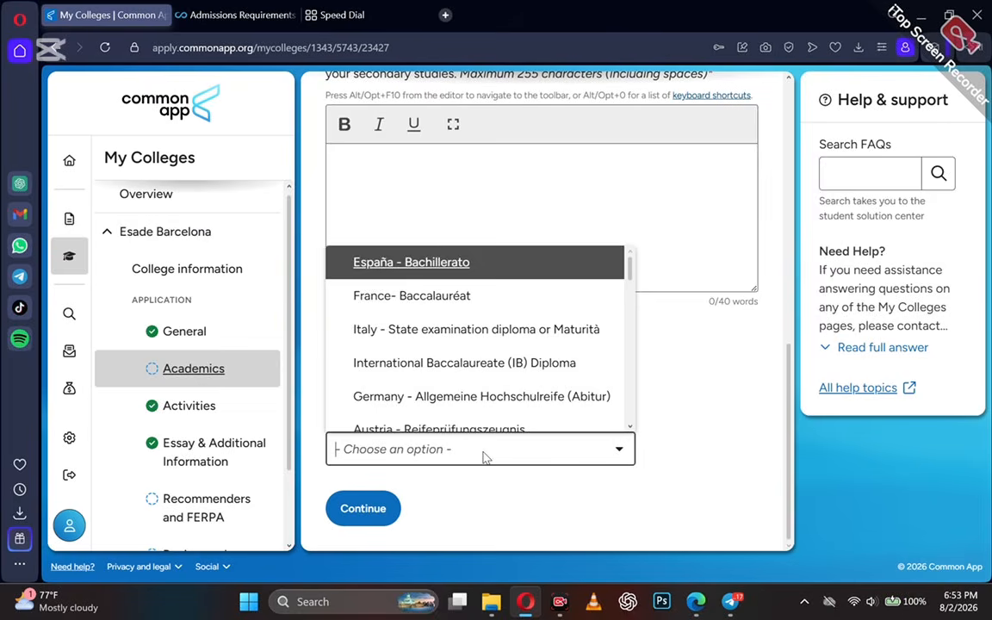
scroll(451, 370, down, 3)
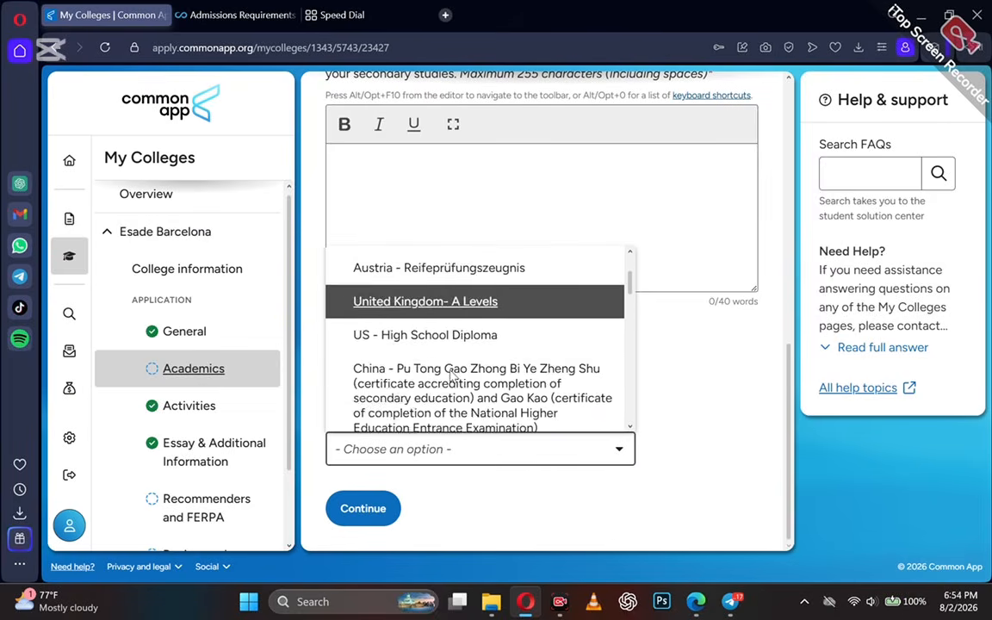
scroll(450, 371, down, 4)
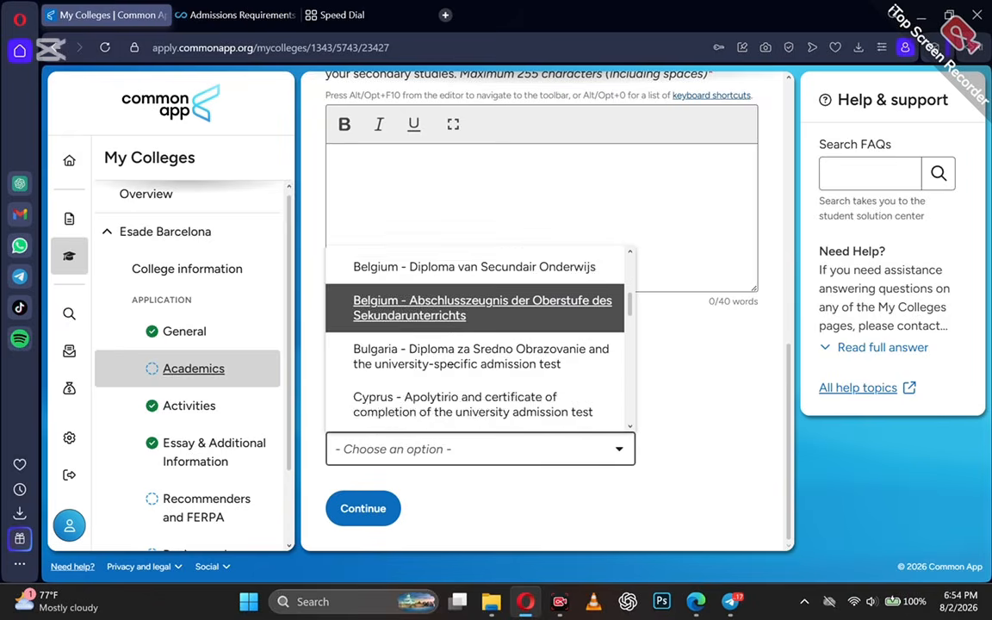
scroll(463, 404, down, 10)
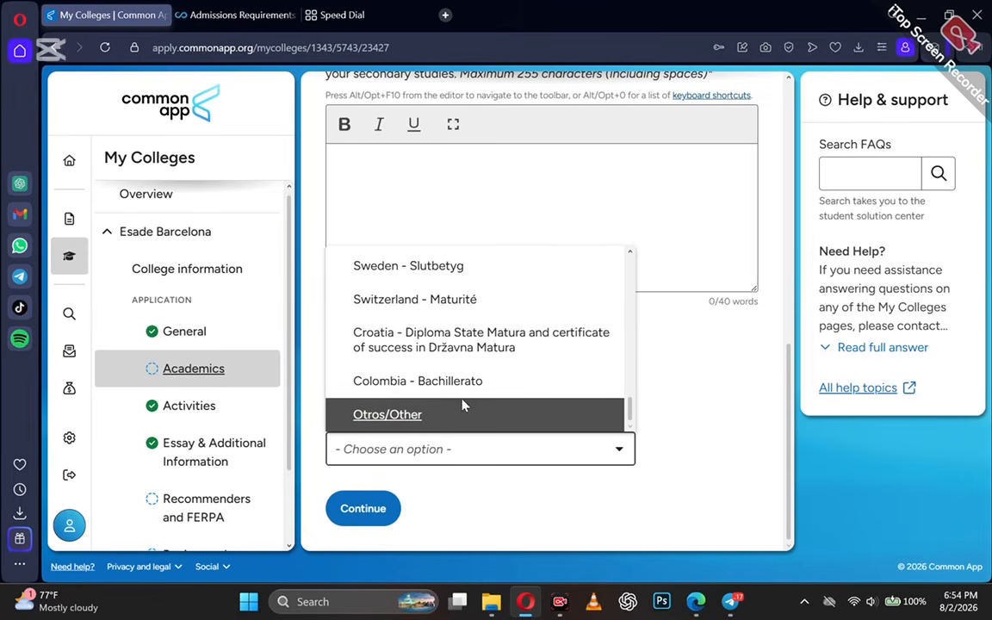
click(436, 418)
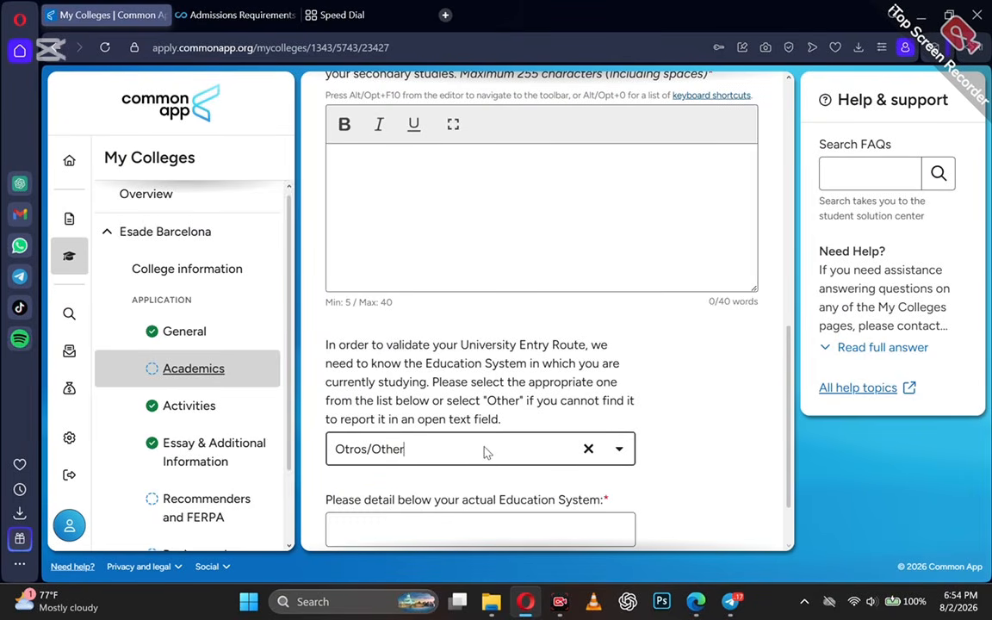
scroll(485, 451, down, 1)
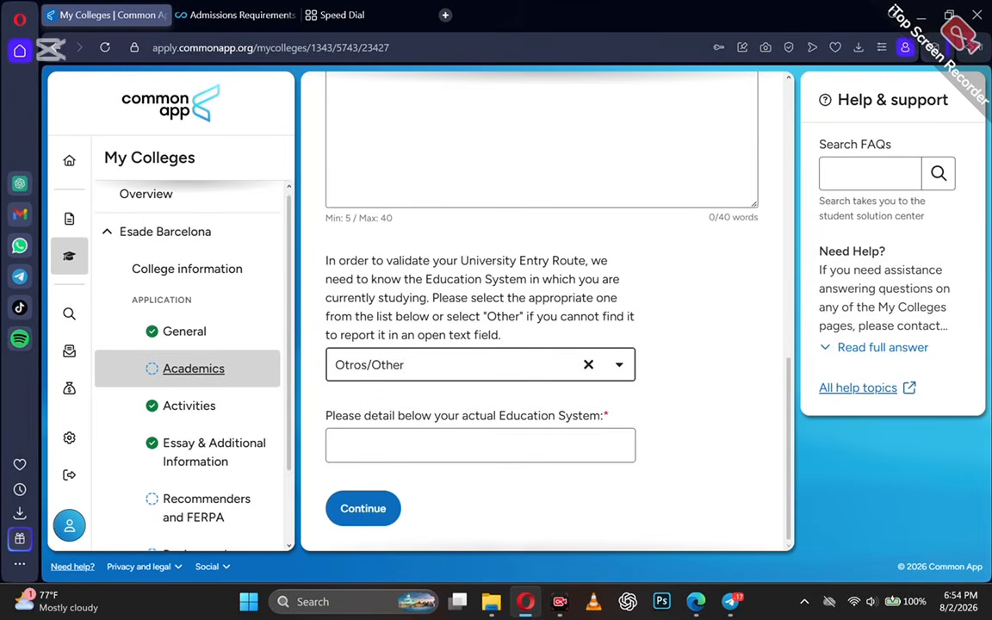
click(616, 368)
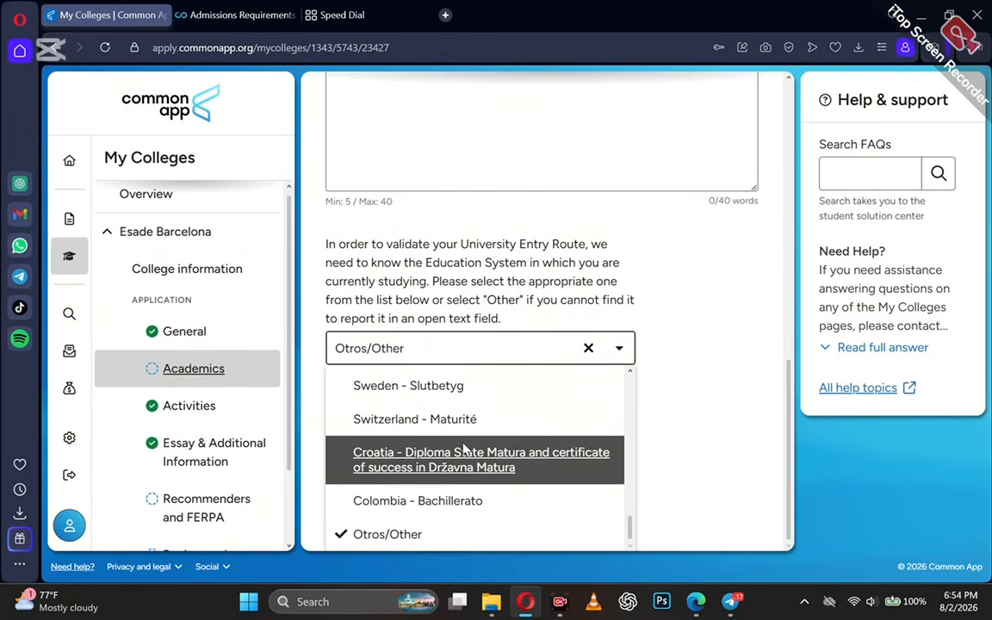
scroll(469, 452, up, 4)
scroll(465, 448, up, 3)
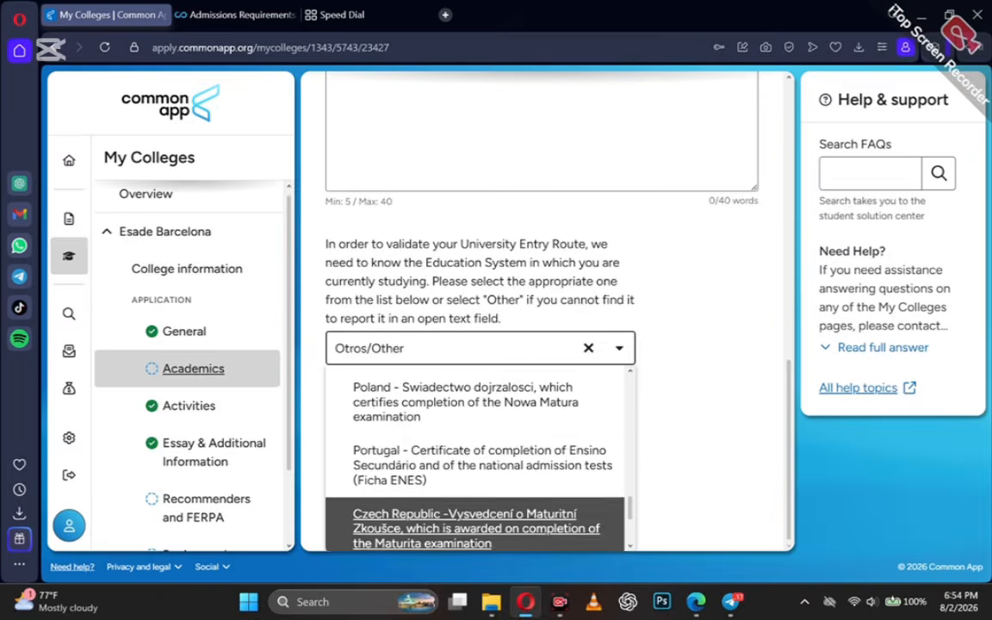